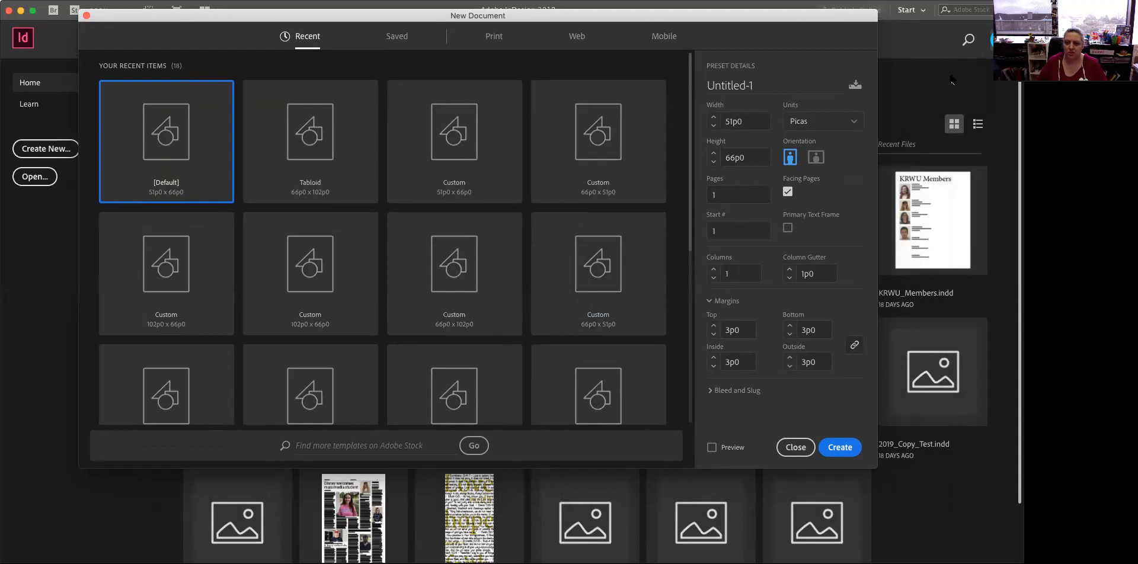
Create a new print document measured in inches, 8.5 by 11 in, with 9 columns
{"action": "left_click", "coordinate": [855, 122]}
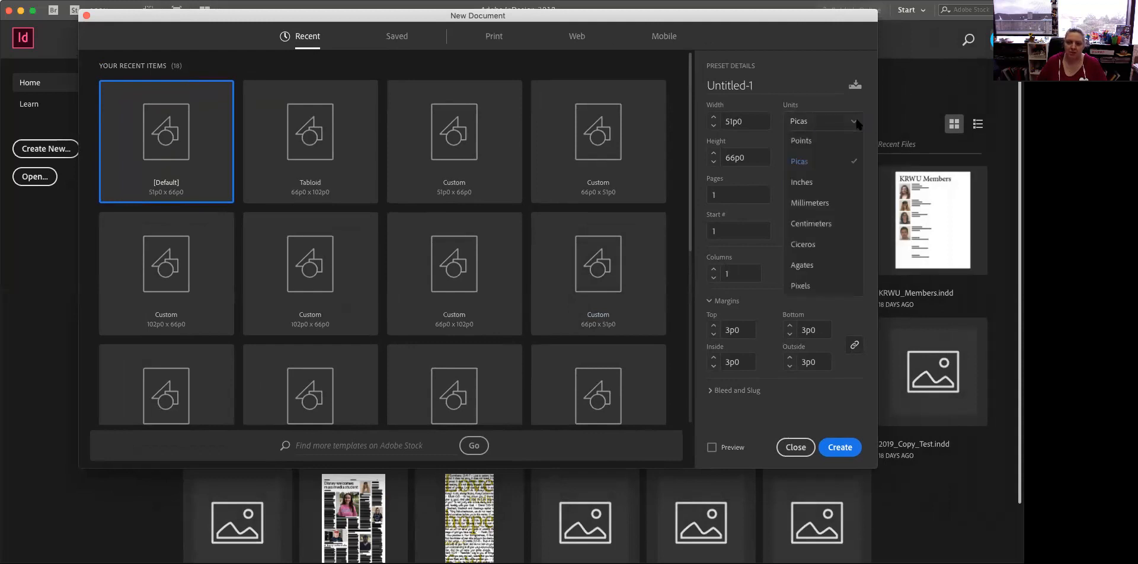
{"action": "left_click", "coordinate": [813, 184]}
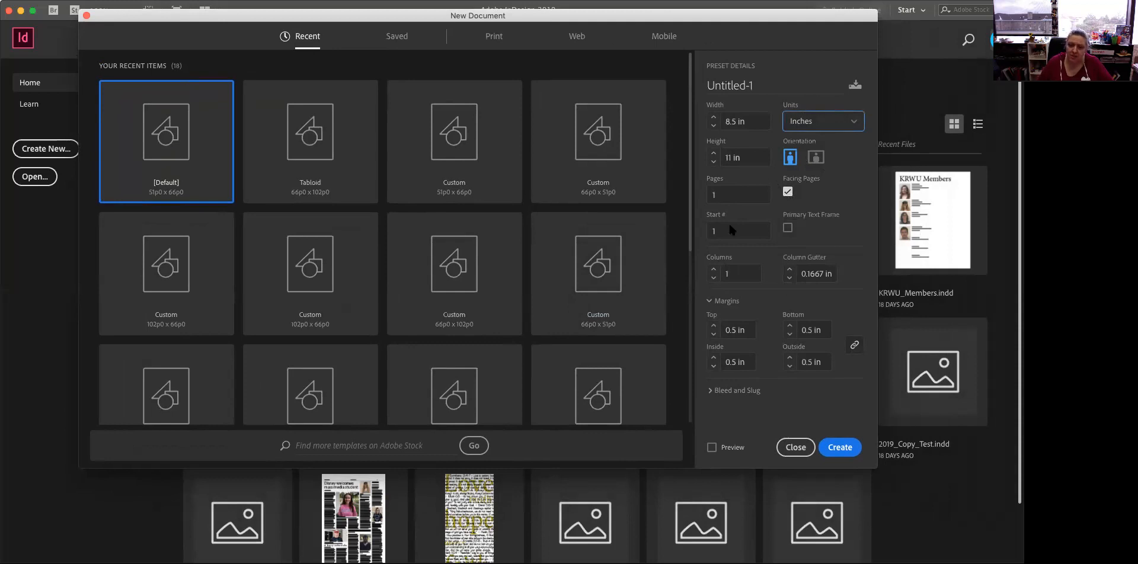
{"action": "left_click", "coordinate": [713, 270]}
{"action": "left_click", "coordinate": [713, 269]}
{"action": "left_click", "coordinate": [713, 269]}
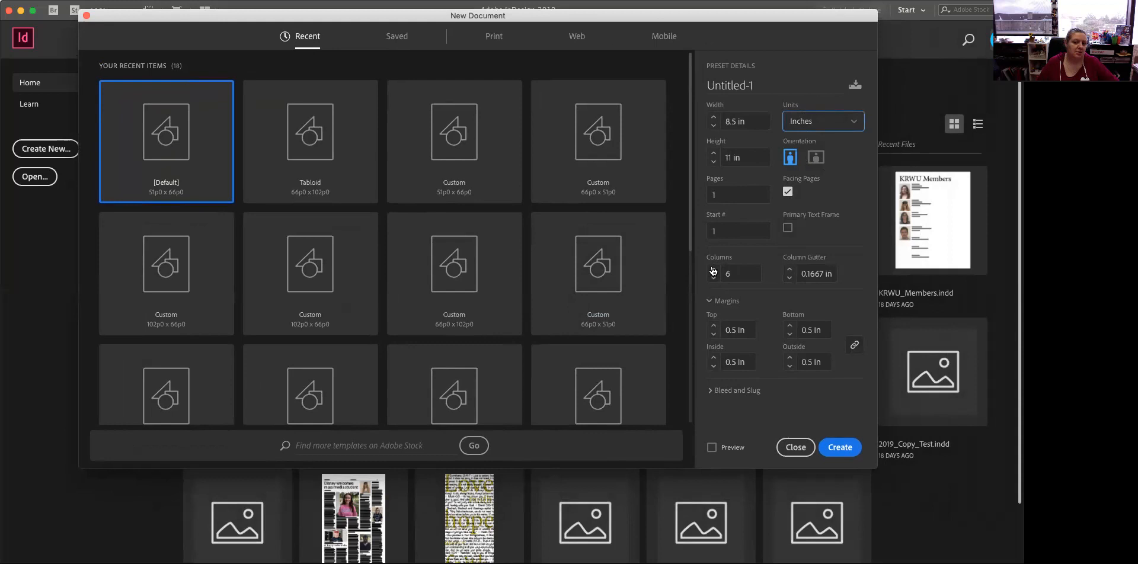
{"action": "left_click", "coordinate": [714, 270]}
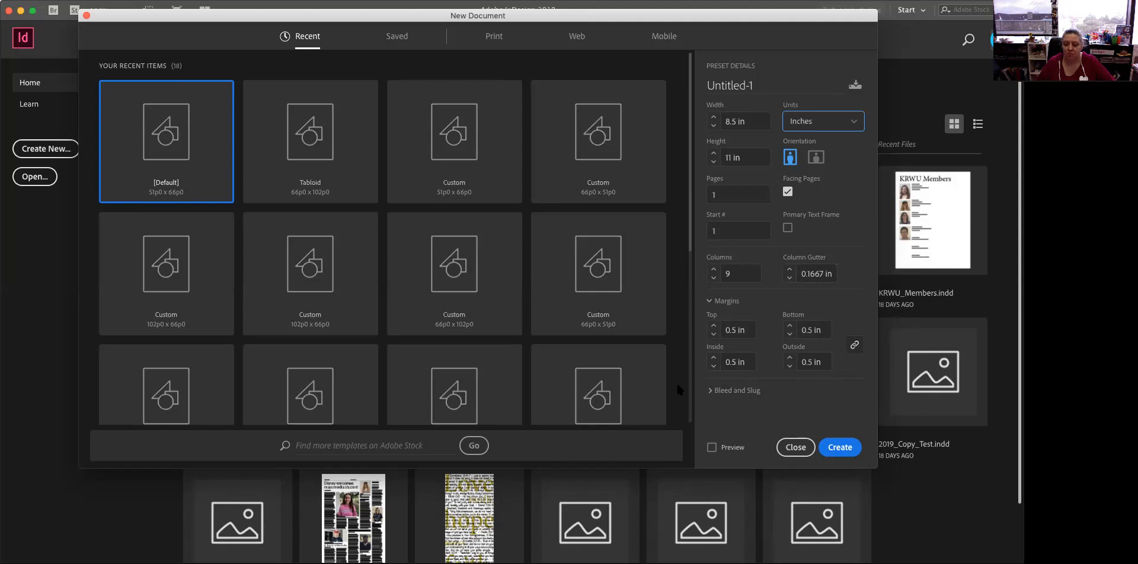
{"action": "left_click", "coordinate": [839, 449]}
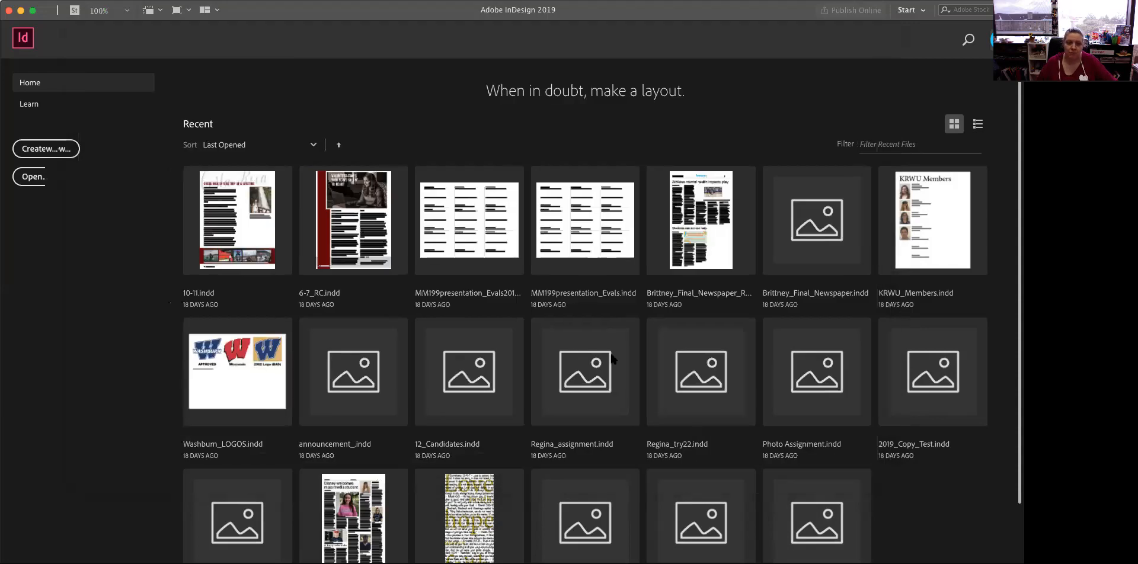
{"action": "left_click", "coordinate": [605, 165]}
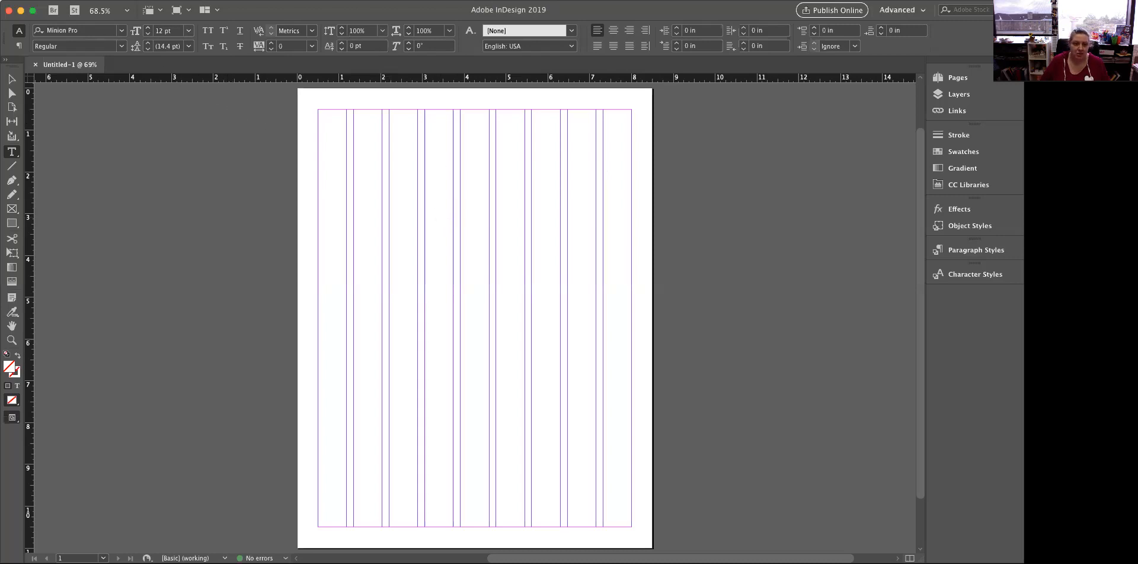
Start saving the document and create a folder named Indesign_2020 inside mm431 as its location
{"action": "left_click", "coordinate": [60, 0]}
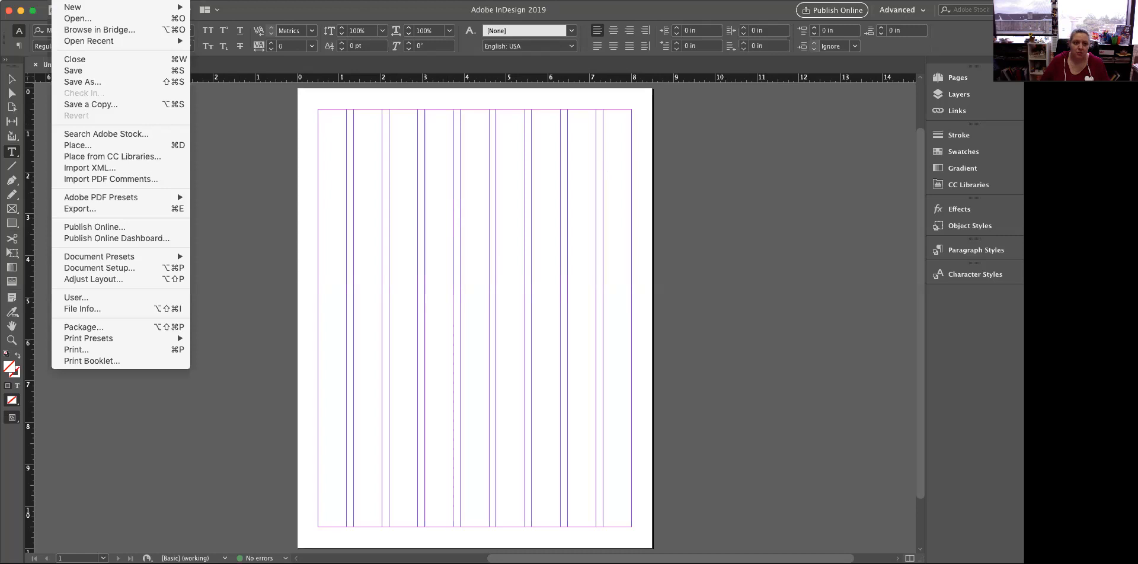
{"action": "left_click", "coordinate": [80, 71]}
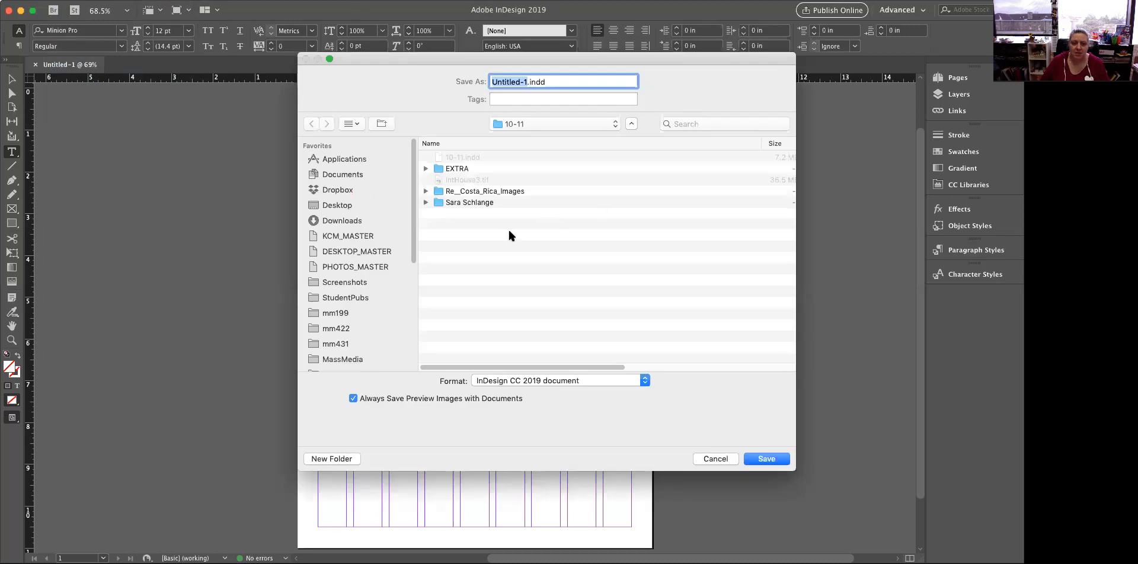
{"action": "left_click_drag", "start_coordinate": [413, 212], "coordinate": [415, 170]}
{"action": "left_click", "coordinate": [335, 344]}
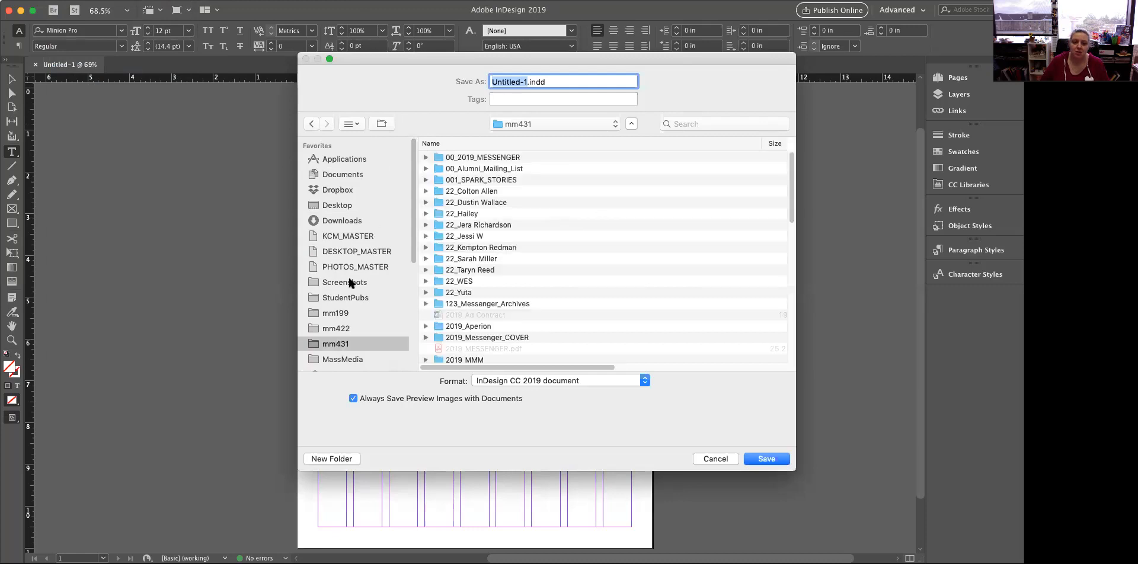
{"action": "left_click", "coordinate": [329, 460]}
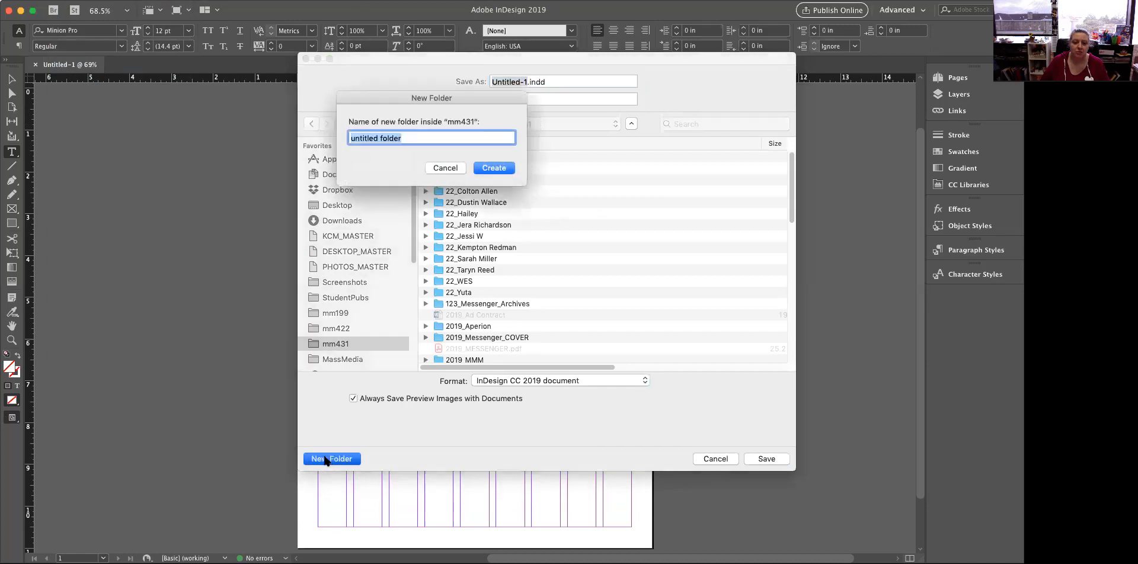
{"action": "type", "text": "Indesing_20"}
{"action": "key", "text": "BackSpace"}
{"action": "key", "text": "BackSpace"}
{"action": "key", "text": "BackSpace"}
{"action": "key", "text": "BackSpace"}
{"action": "key", "text": "BackSpace"}
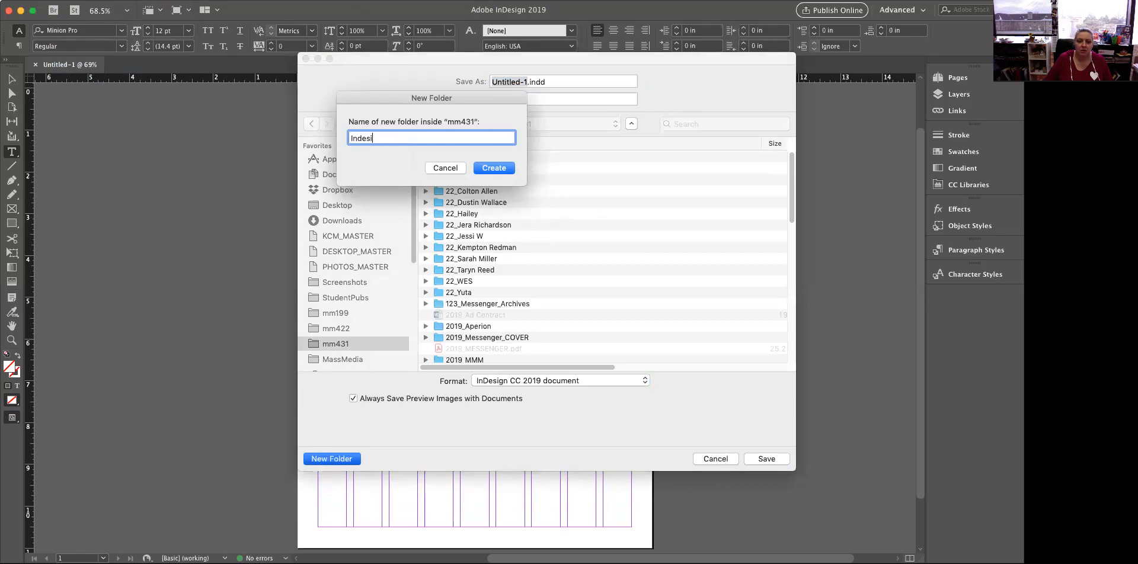
{"action": "type", "text": "gn_2020"}
{"action": "key", "text": "Return"}
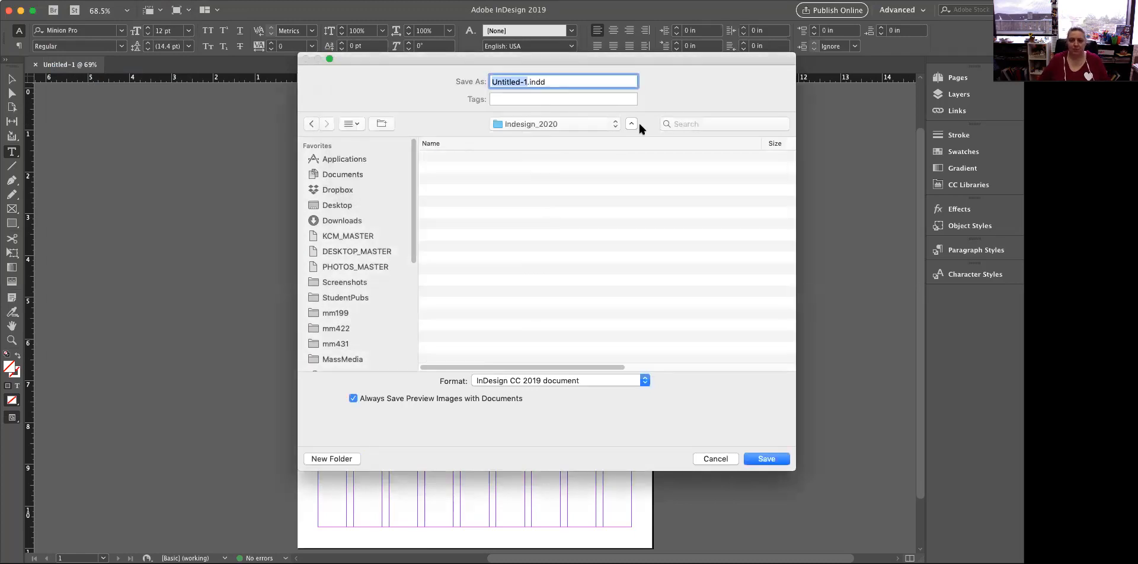
Save the document as Studyforexam.indd in the new folder
{"action": "type", "text": "Studyforexam"}
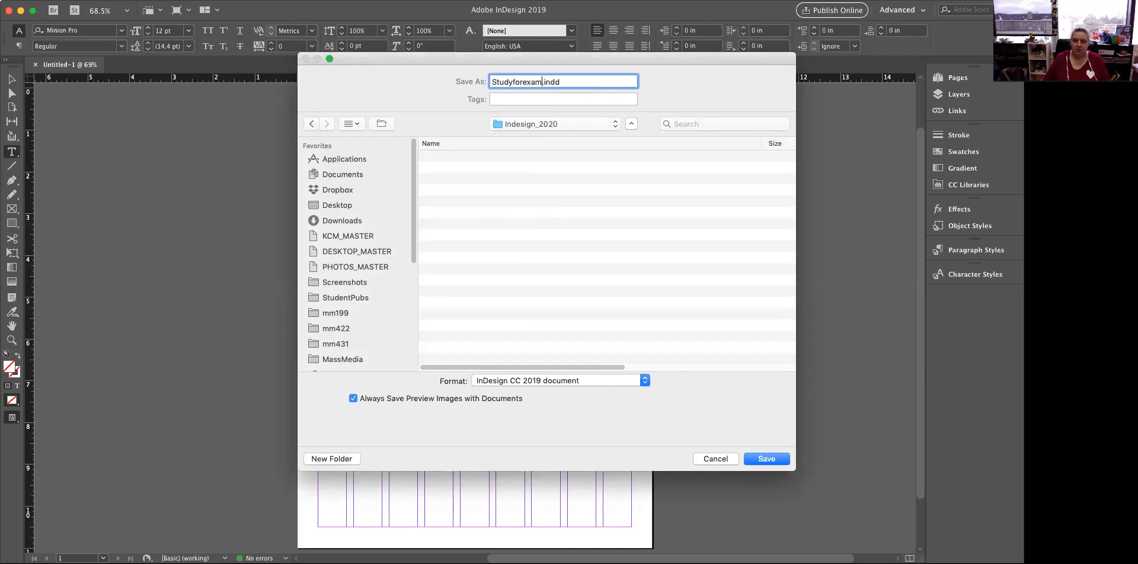
{"action": "left_click", "coordinate": [772, 461]}
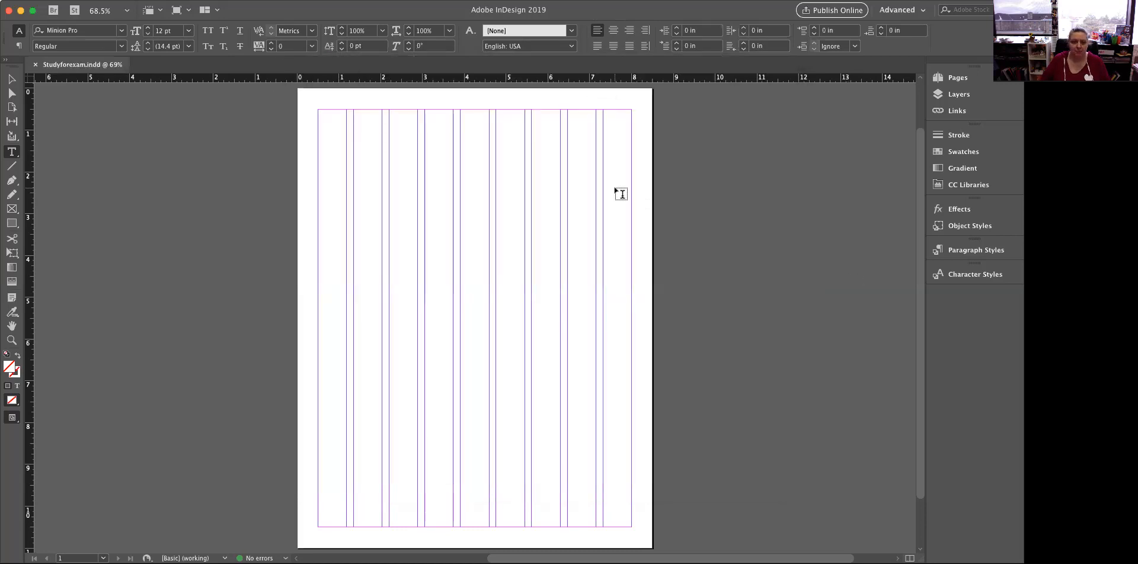
Place Fb.png from the Desktop at the page's upper-left margin corner, about 4.09 in wide, and deselect it
{"action": "left_click", "coordinate": [60, 0]}
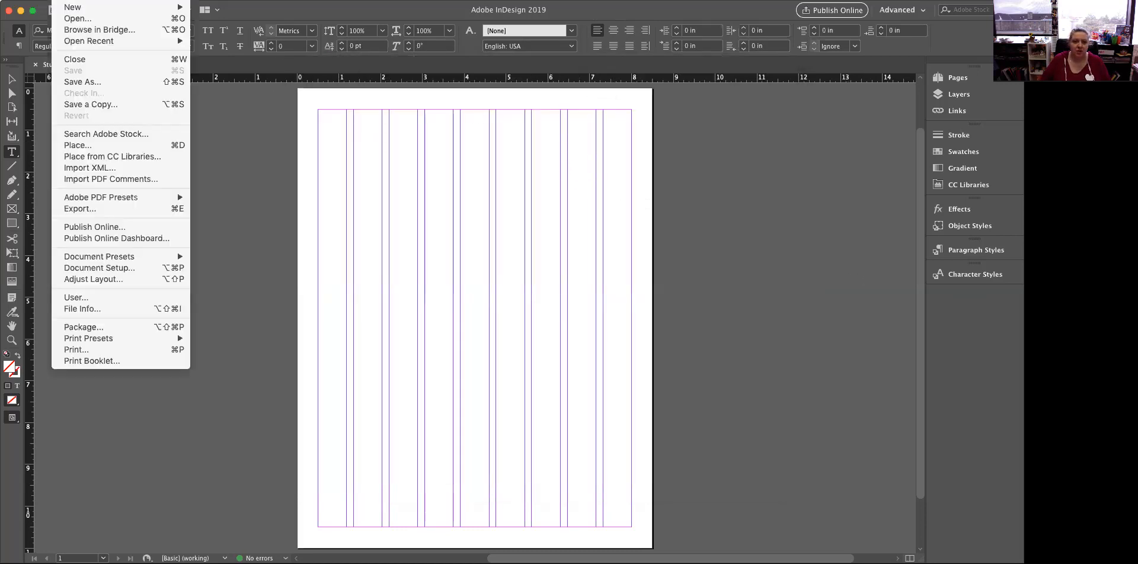
{"action": "left_click", "coordinate": [58, 146]}
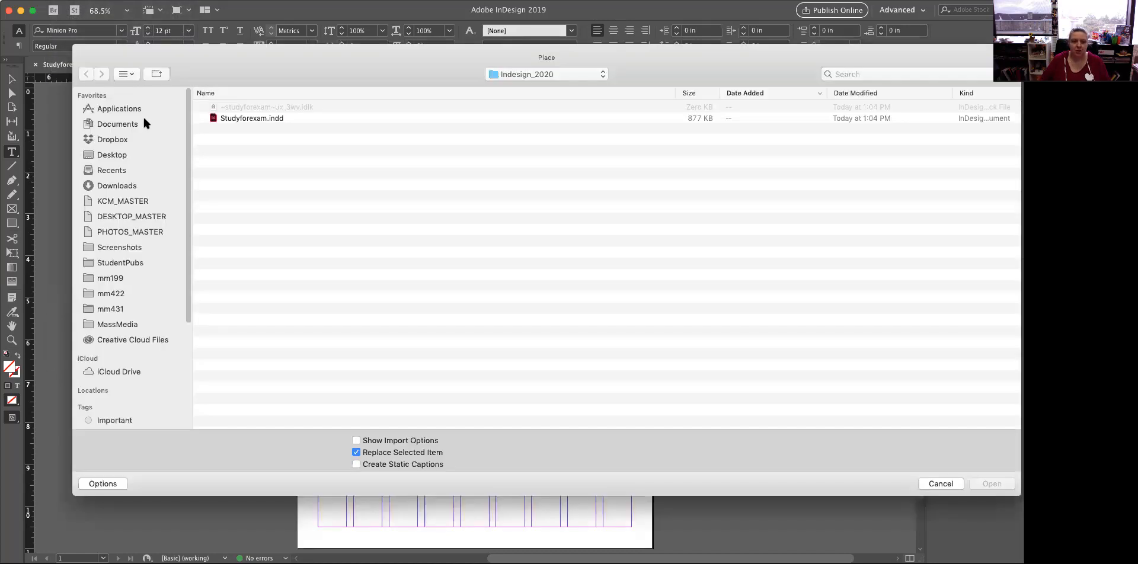
{"action": "left_click", "coordinate": [116, 156]}
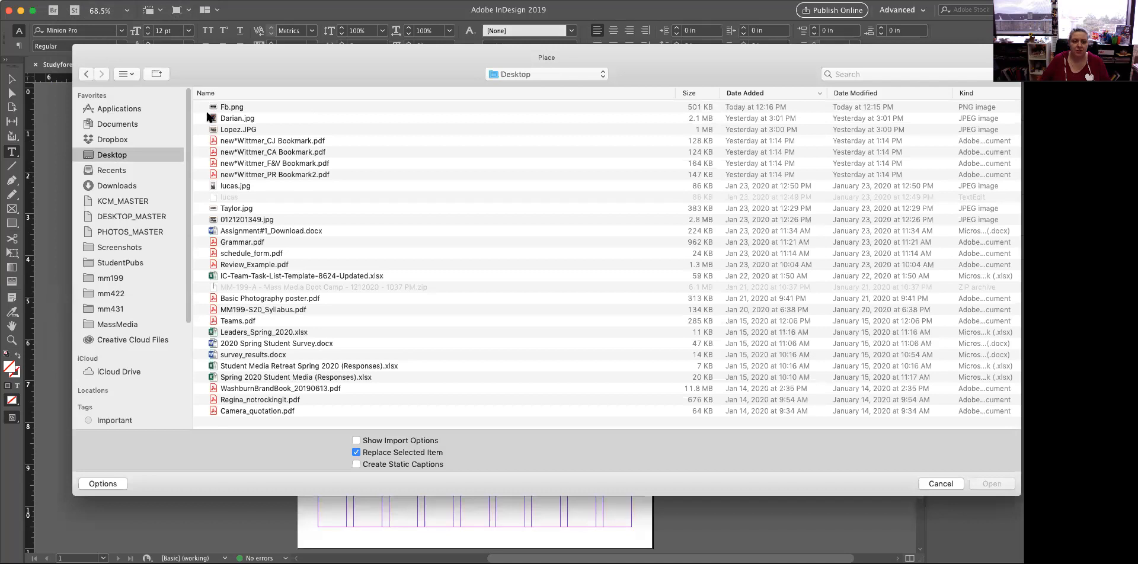
{"action": "left_click", "coordinate": [237, 106]}
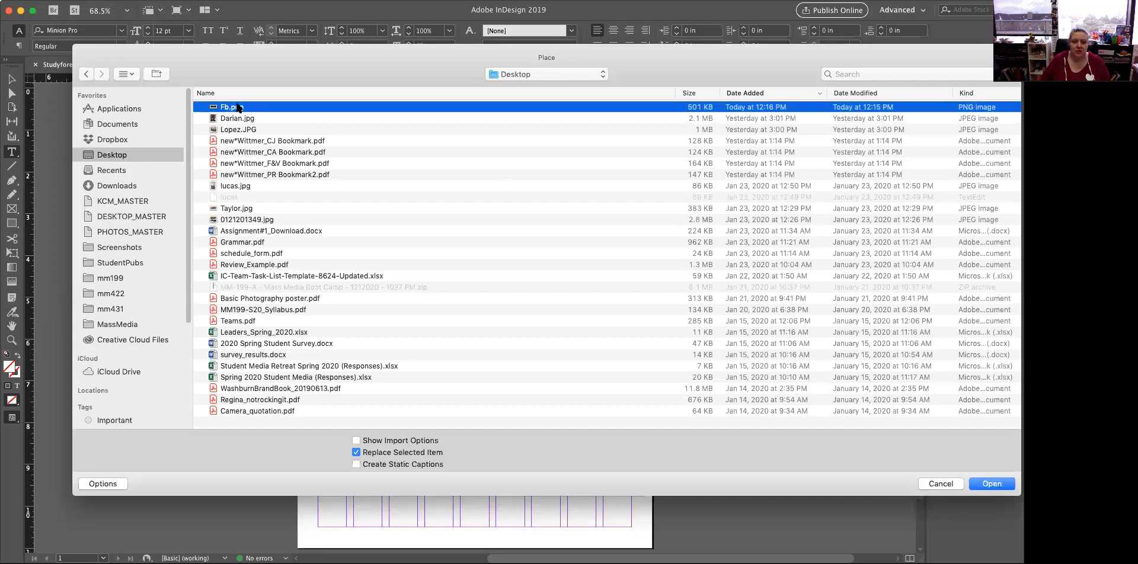
{"action": "left_click", "coordinate": [999, 485]}
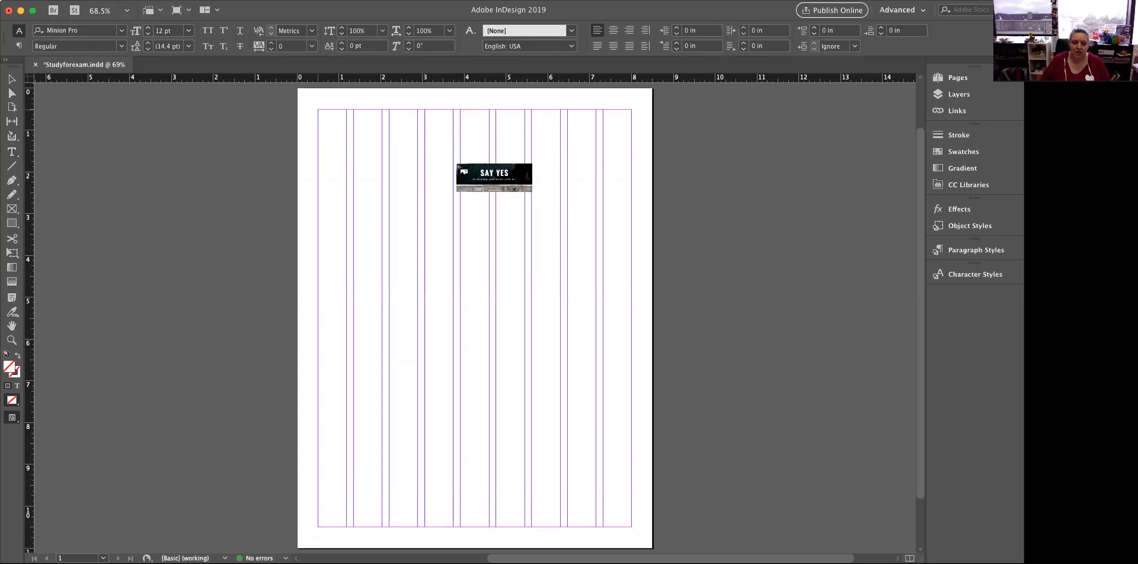
{"action": "left_click_drag", "start_coordinate": [490, 170], "coordinate": [486, 168]}
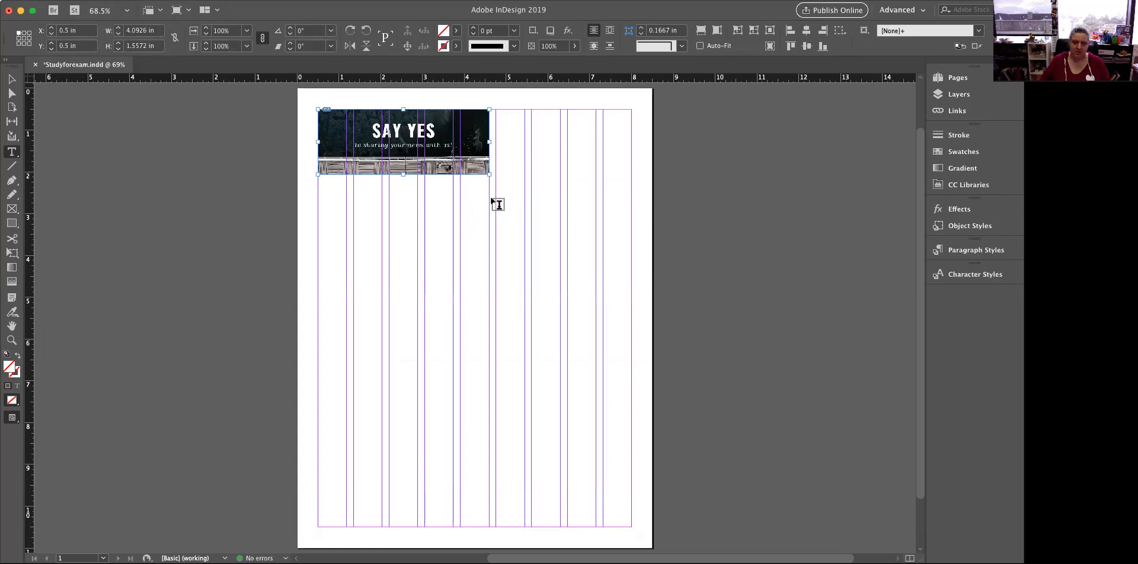
{"action": "left_click", "coordinate": [456, 220]}
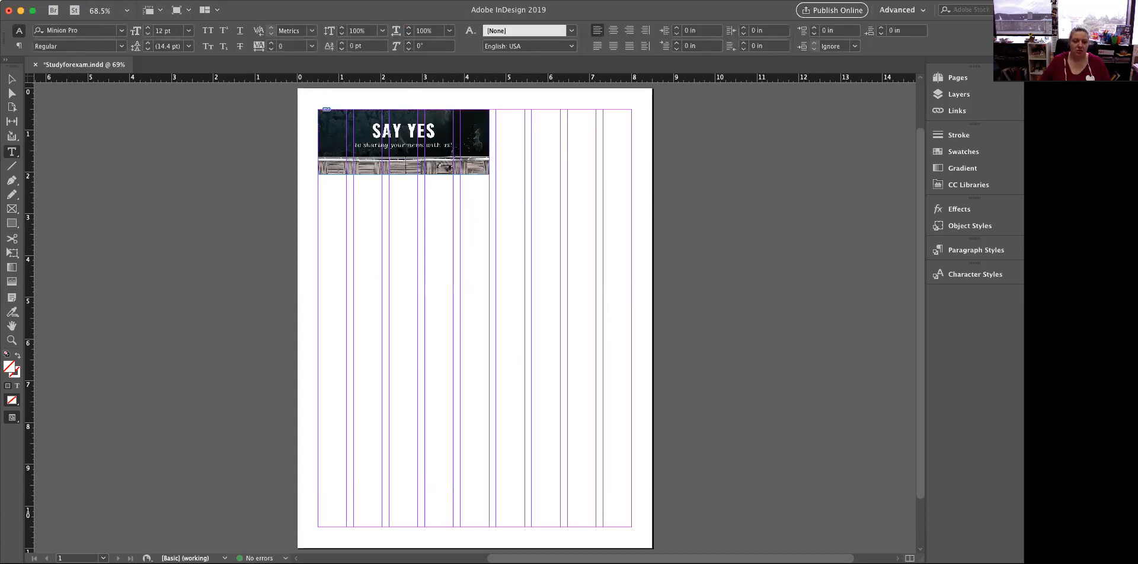
Place Assignment#1_Download.docx from the Desktop below the image in a frame about 3.24 by 2.18 in, accepting substituted fonts
{"action": "left_click", "coordinate": [62, 0]}
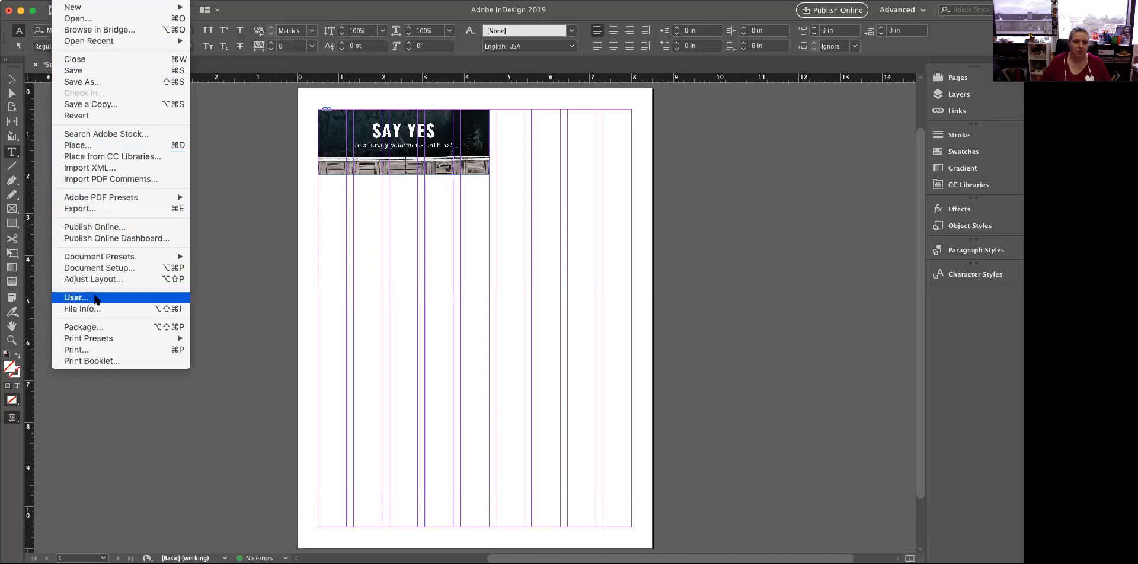
{"action": "left_click", "coordinate": [94, 144]}
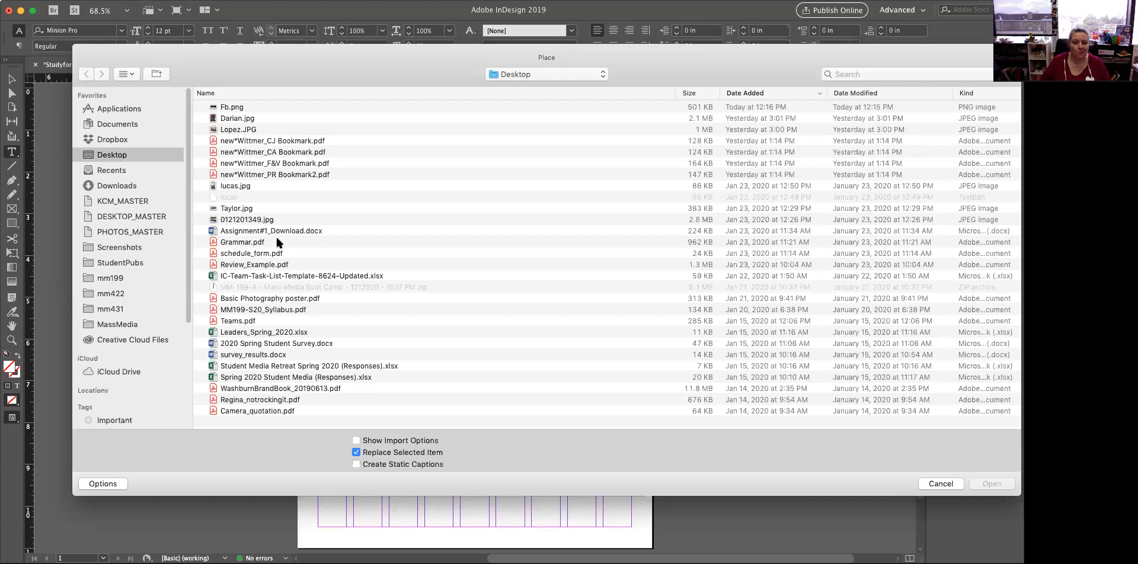
{"action": "left_click", "coordinate": [249, 231]}
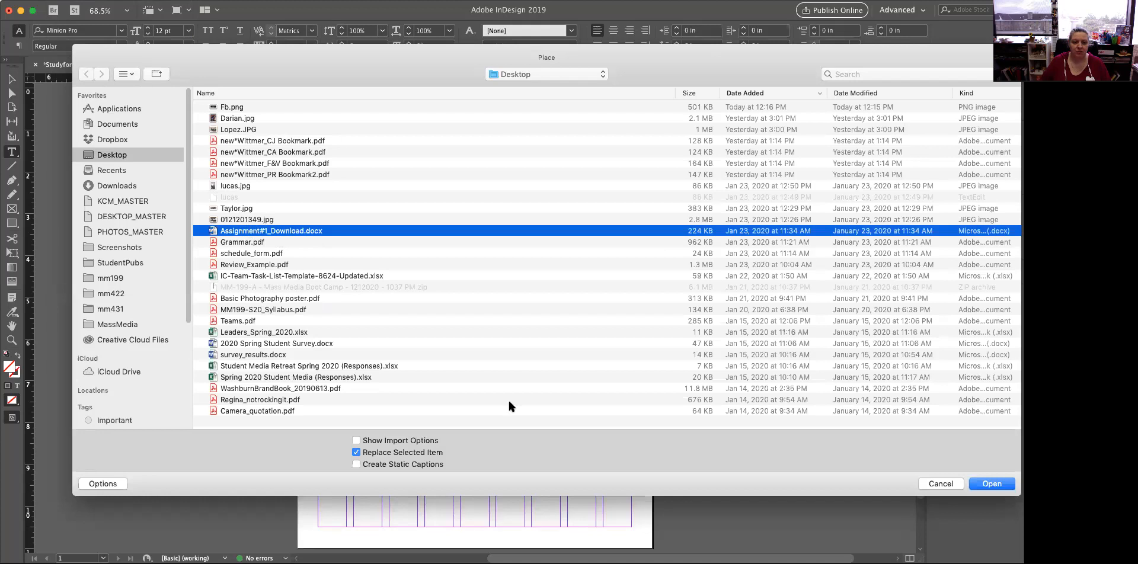
{"action": "left_click", "coordinate": [972, 490]}
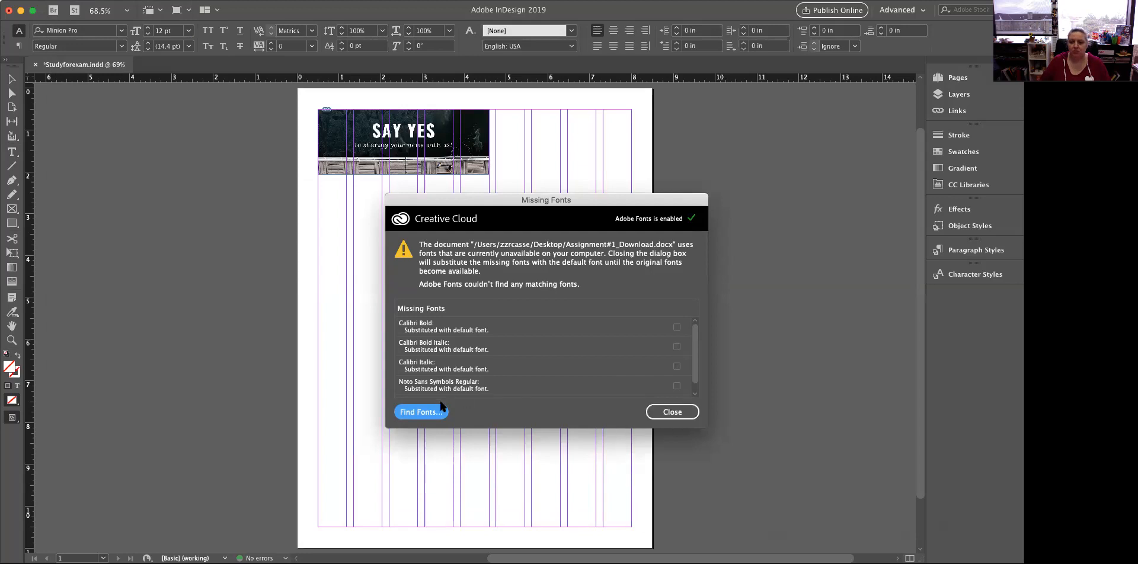
{"action": "left_click", "coordinate": [684, 417]}
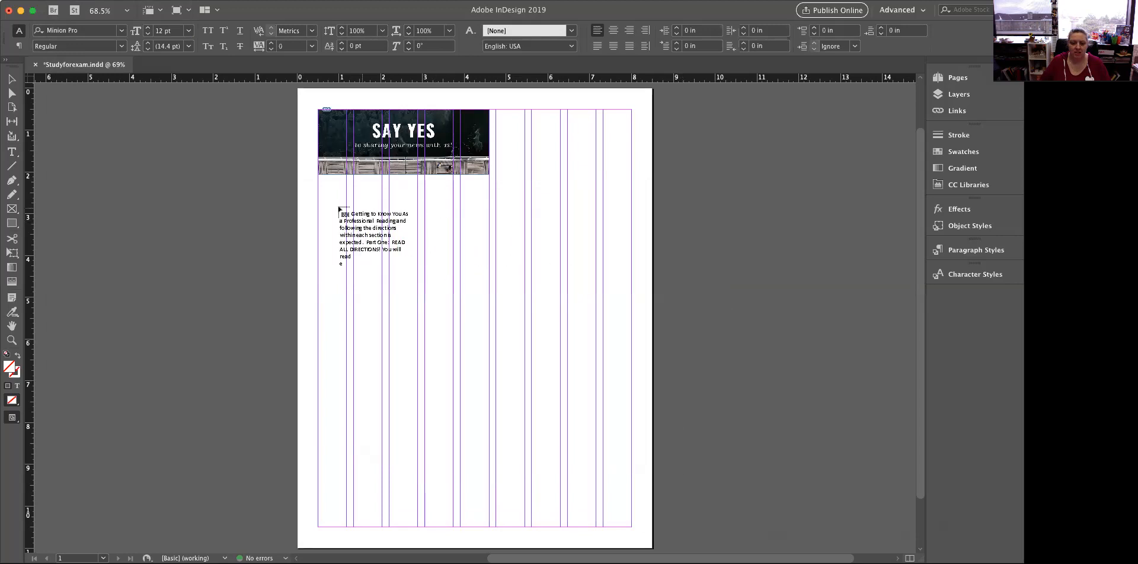
{"action": "left_click_drag", "start_coordinate": [318, 187], "coordinate": [452, 277]}
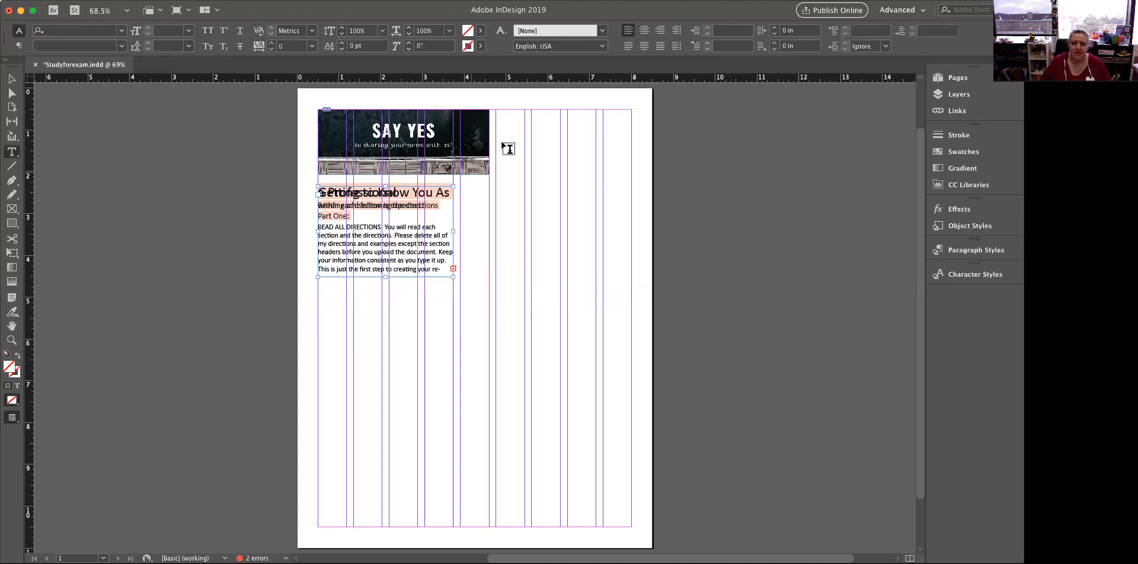
Widen the text frame to the right margin, about 7.5 by 2.74 in, and divide it into 3 columns
{"action": "left_click", "coordinate": [12, 79]}
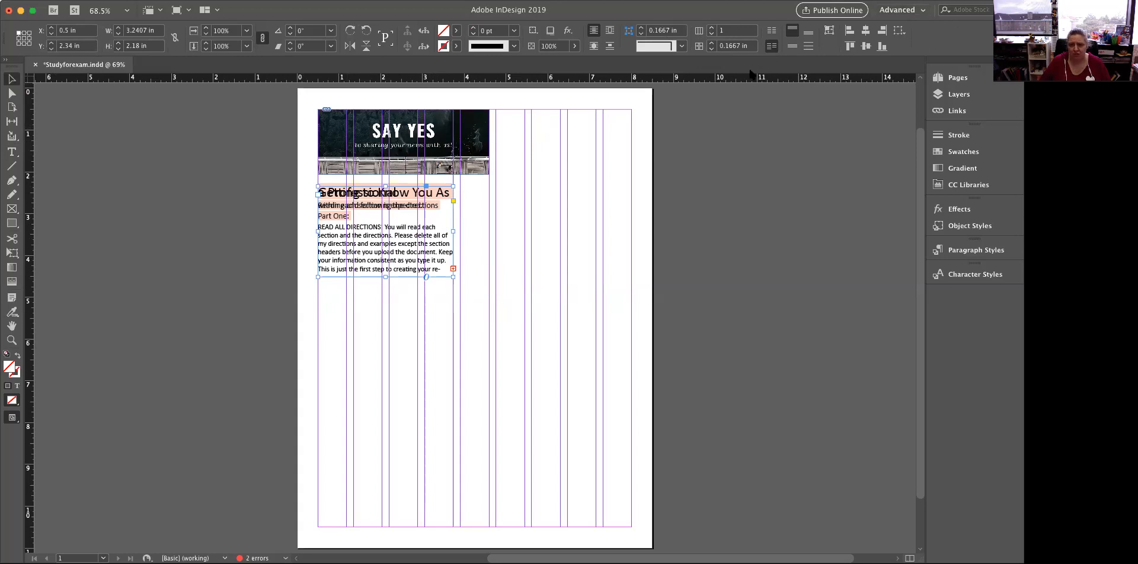
{"action": "left_click", "coordinate": [711, 27]}
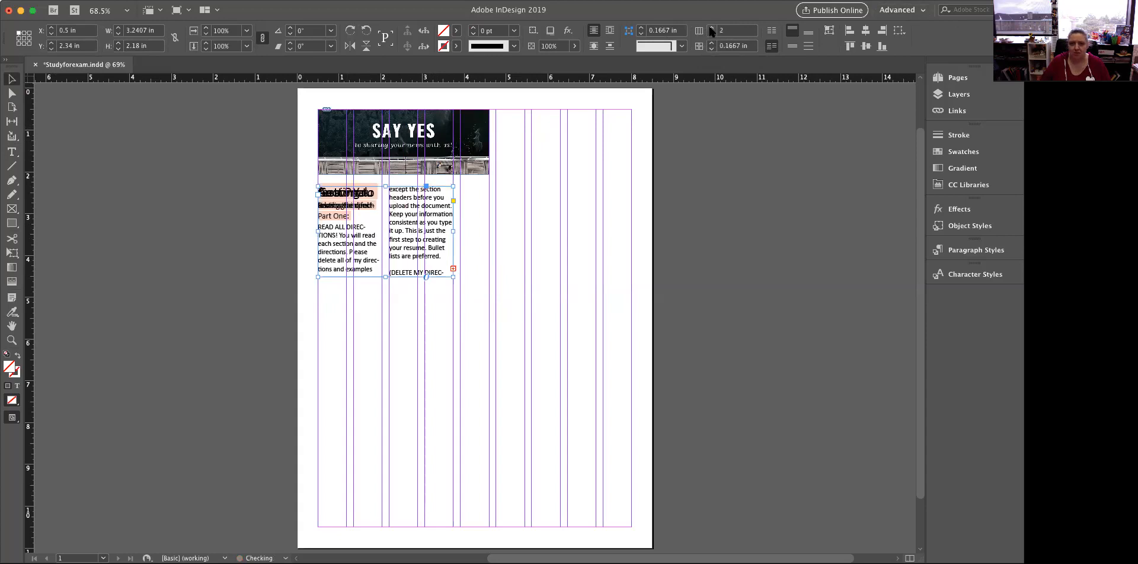
{"action": "left_click_drag", "start_coordinate": [454, 276], "coordinate": [631, 300]}
{"action": "left_click", "coordinate": [710, 34]}
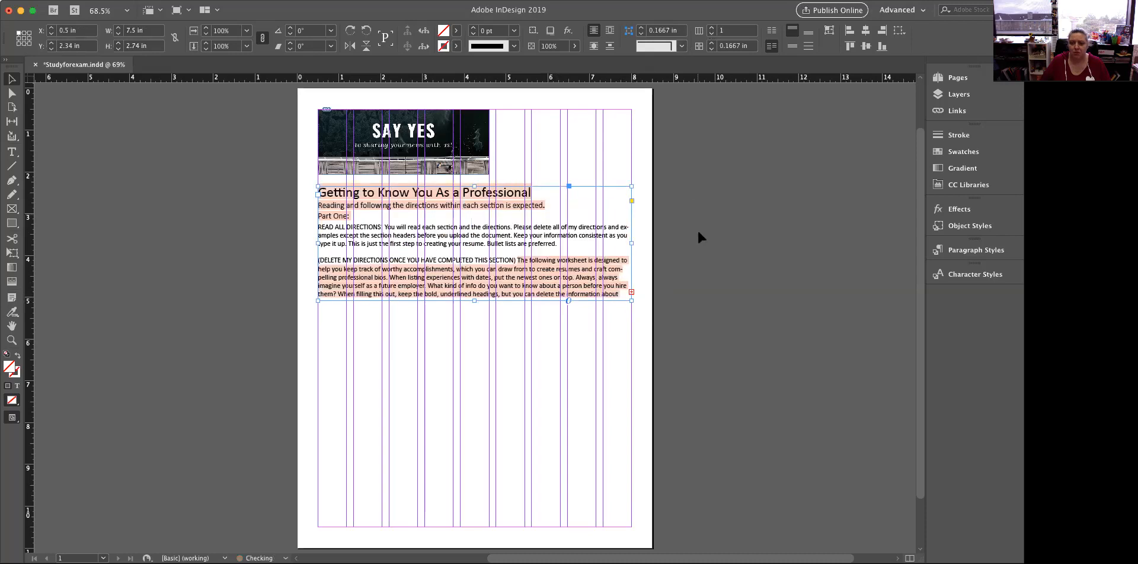
{"action": "left_click", "coordinate": [711, 28]}
{"action": "left_click", "coordinate": [711, 28]}
Flow the overset text into two linked frames below, about 2.39 by 1.56 in and about 1.54 by 1.6 in
{"action": "left_click", "coordinate": [631, 294]}
{"action": "left_click_drag", "start_coordinate": [317, 334], "coordinate": [417, 398]}
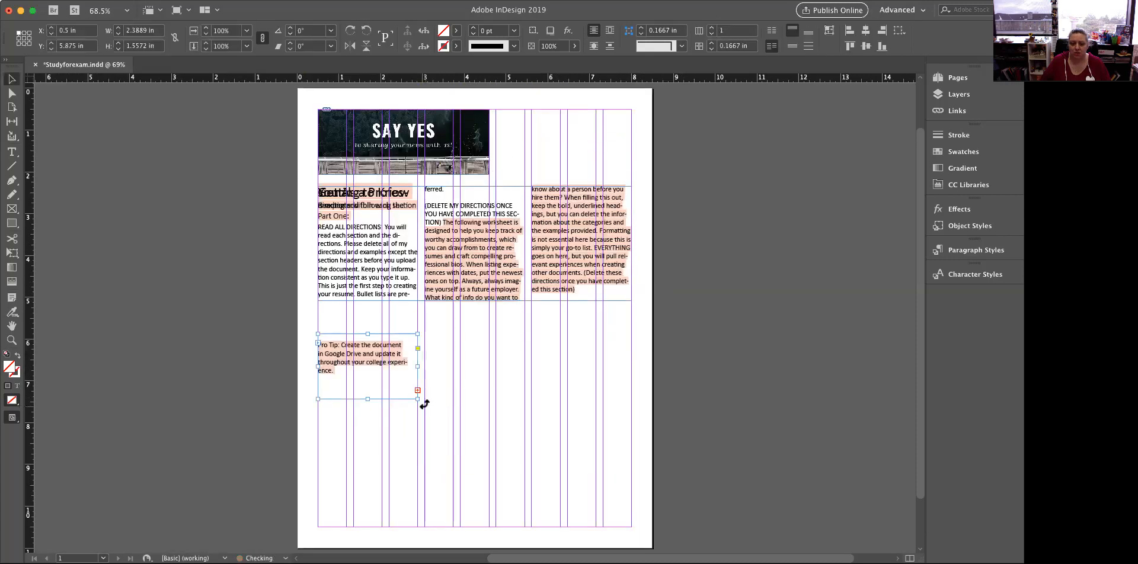
{"action": "left_click", "coordinate": [417, 390]}
{"action": "left_click_drag", "start_coordinate": [424, 329], "coordinate": [489, 397]}
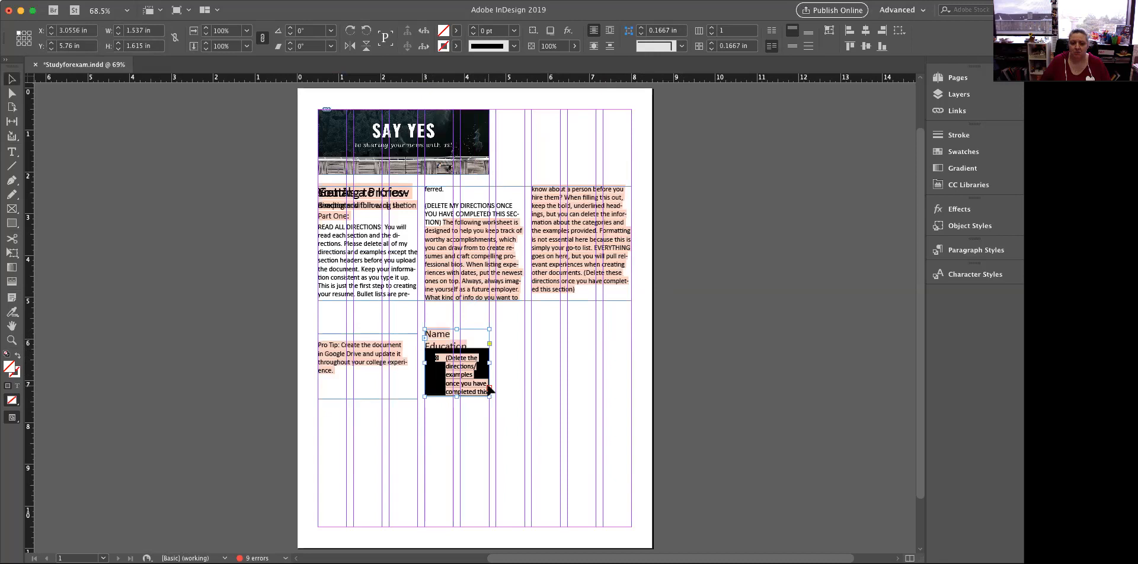
Continue the overset text into two more linked frames across to the right margin, the first about 1.54 by 1.4 in
{"action": "left_click", "coordinate": [490, 389]}
{"action": "left_click_drag", "start_coordinate": [496, 329], "coordinate": [561, 386]}
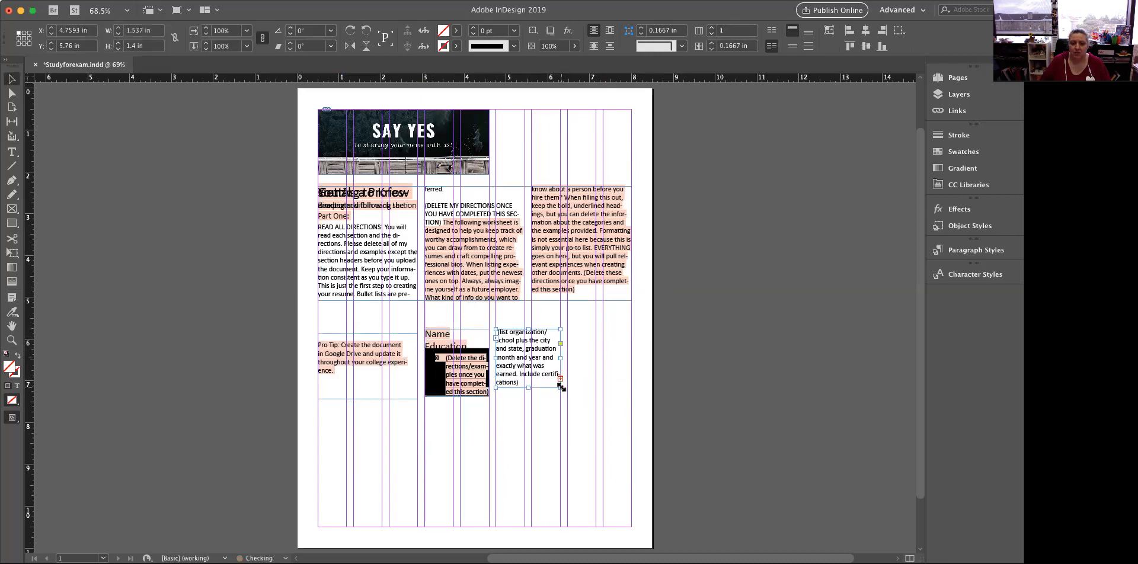
{"action": "left_click", "coordinate": [559, 379]}
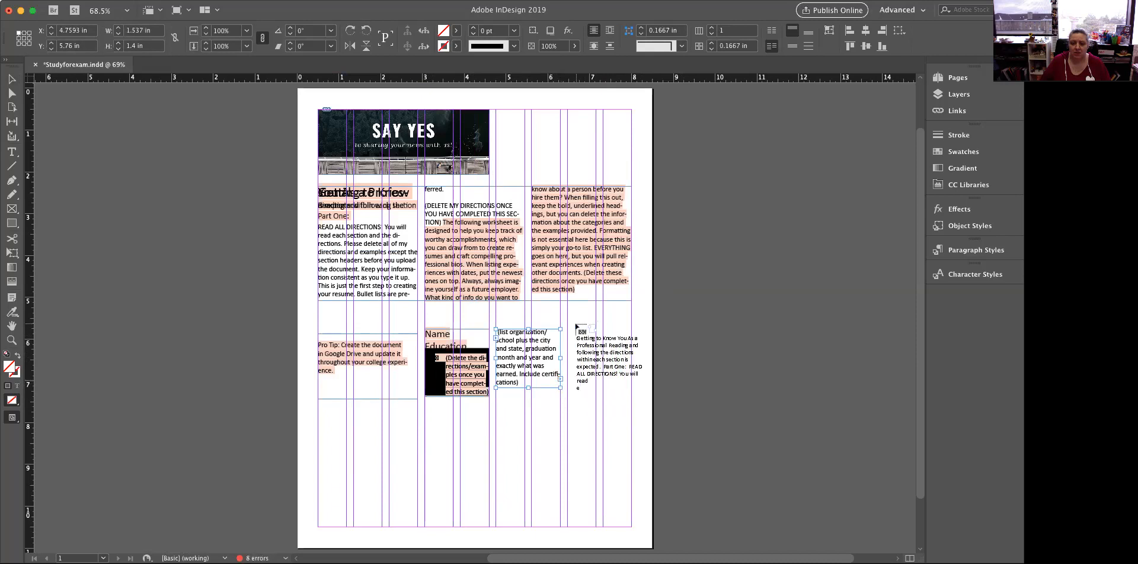
{"action": "left_click_drag", "start_coordinate": [569, 329], "coordinate": [632, 404]}
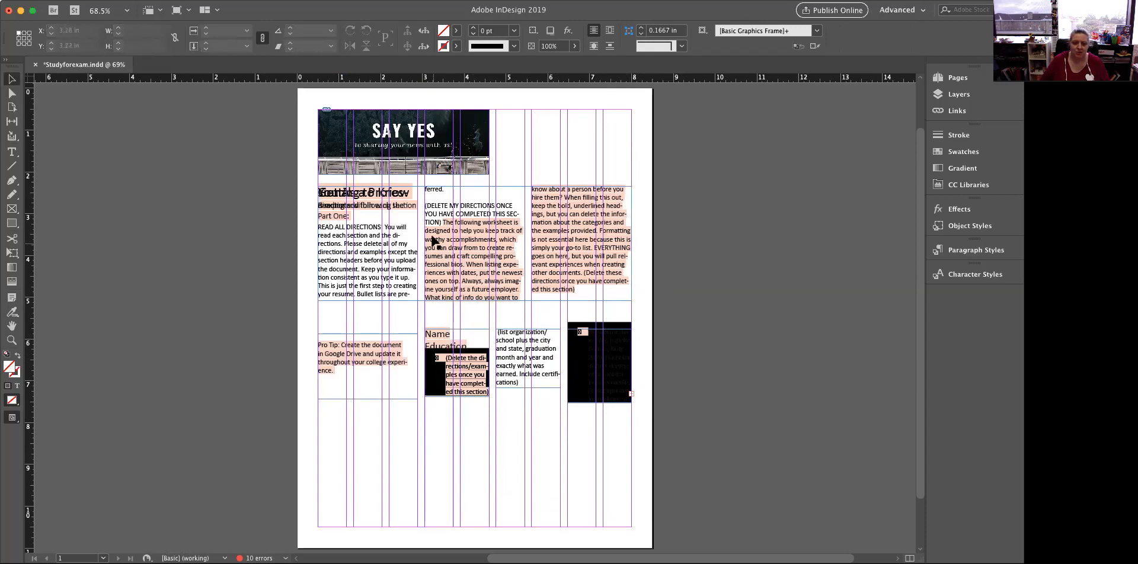
Format all of the threaded text as 12 pt Times New Roman Regular
{"action": "left_click", "coordinate": [11, 152]}
{"action": "left_click", "coordinate": [318, 252]}
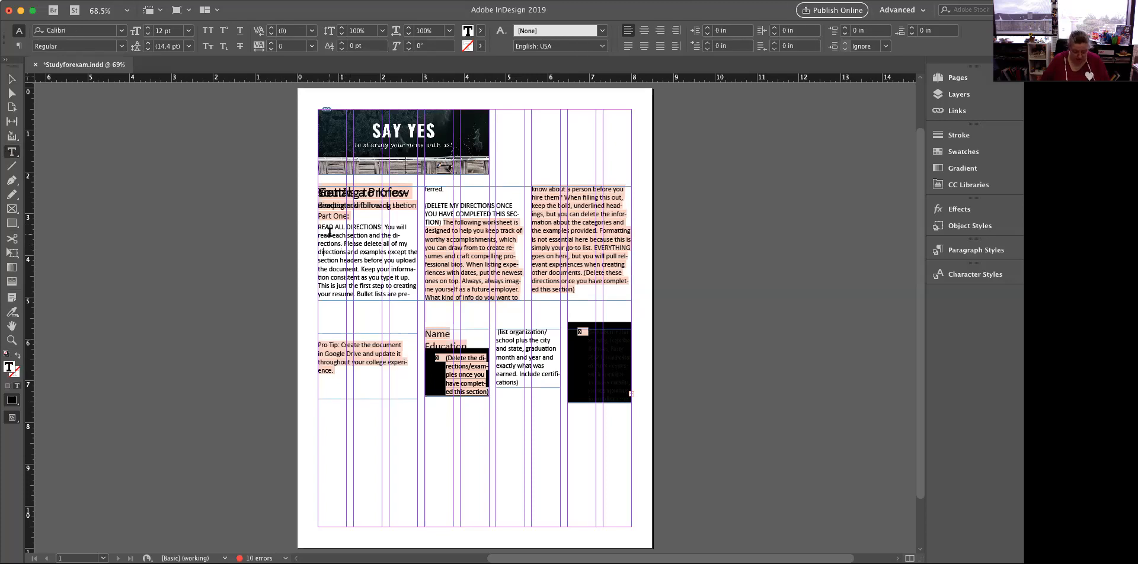
{"action": "key", "text": "super+a"}
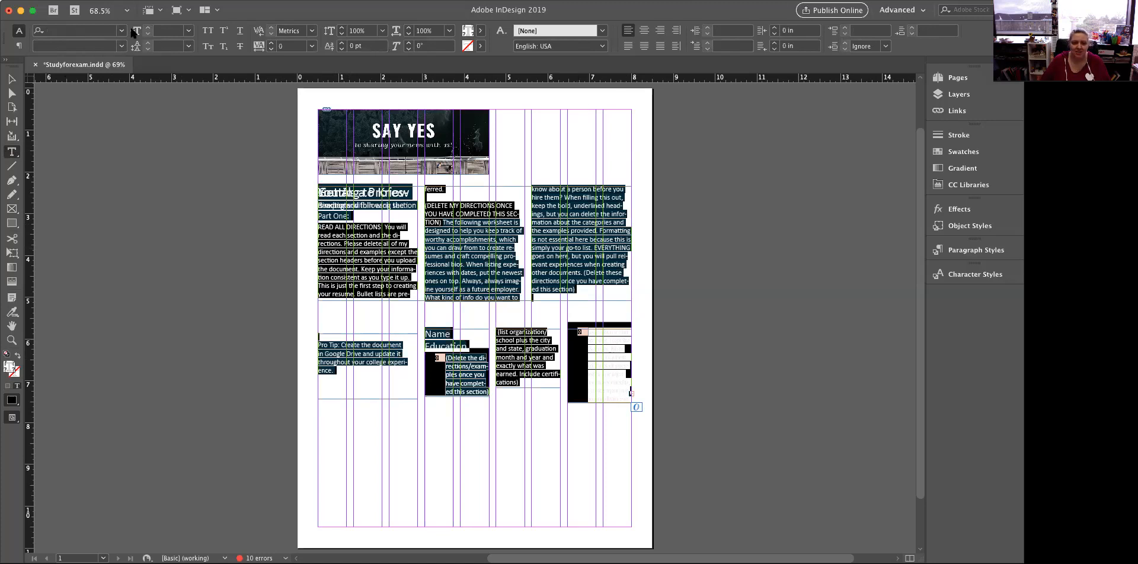
{"action": "left_click", "coordinate": [188, 46]}
{"action": "left_click", "coordinate": [188, 30]}
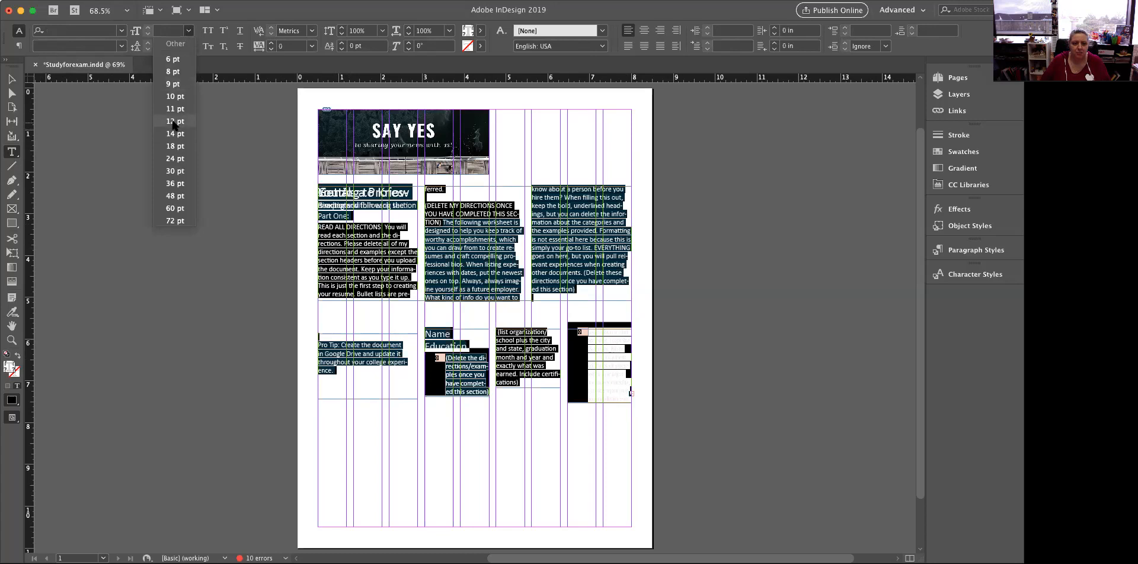
{"action": "left_click", "coordinate": [175, 122]}
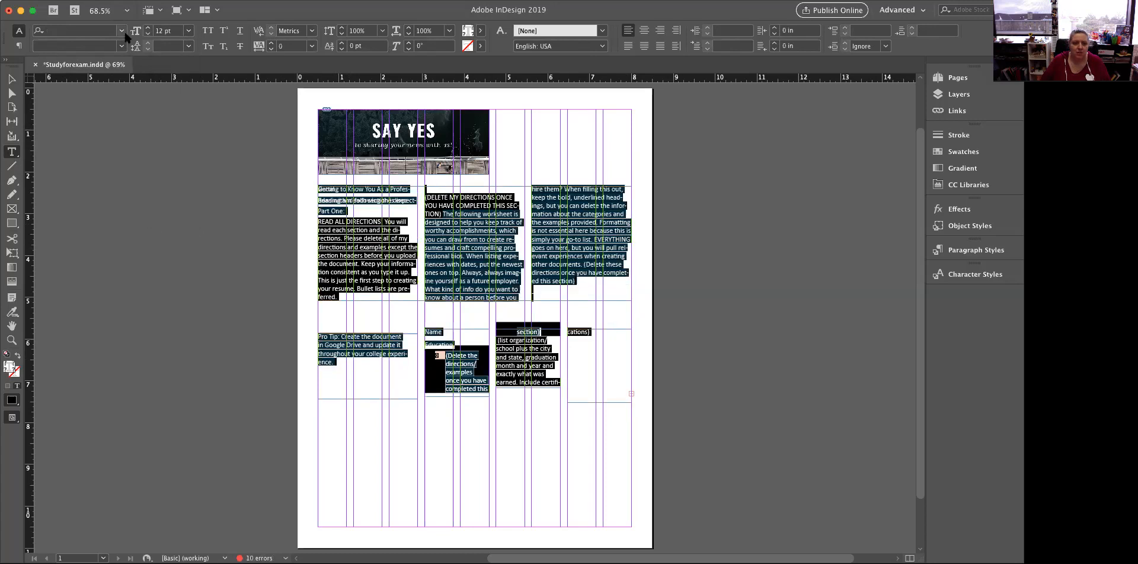
{"action": "left_click", "coordinate": [94, 31]}
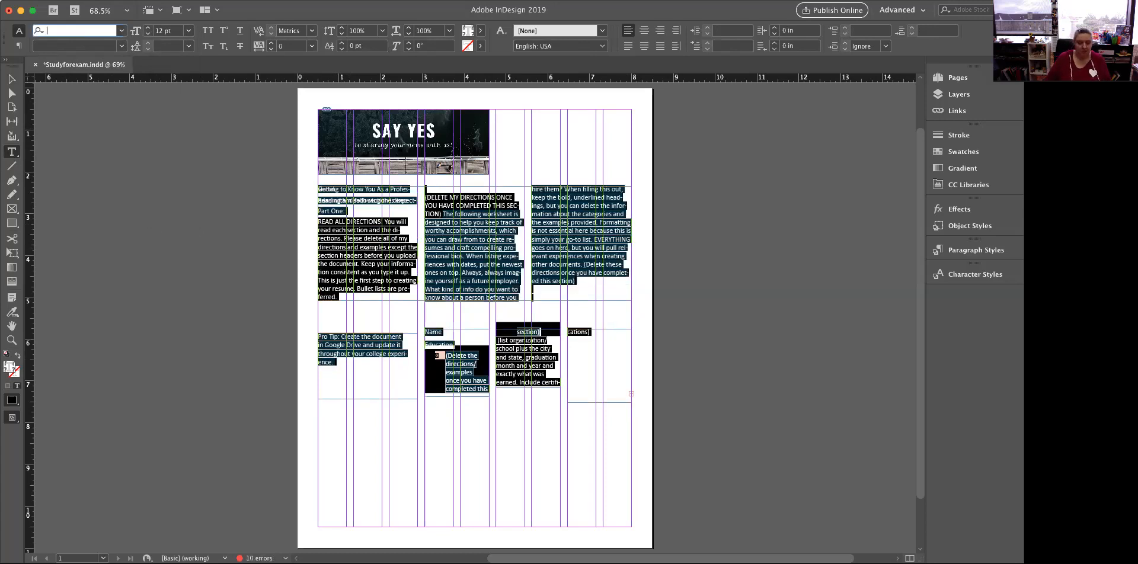
{"action": "type", "text": "times"}
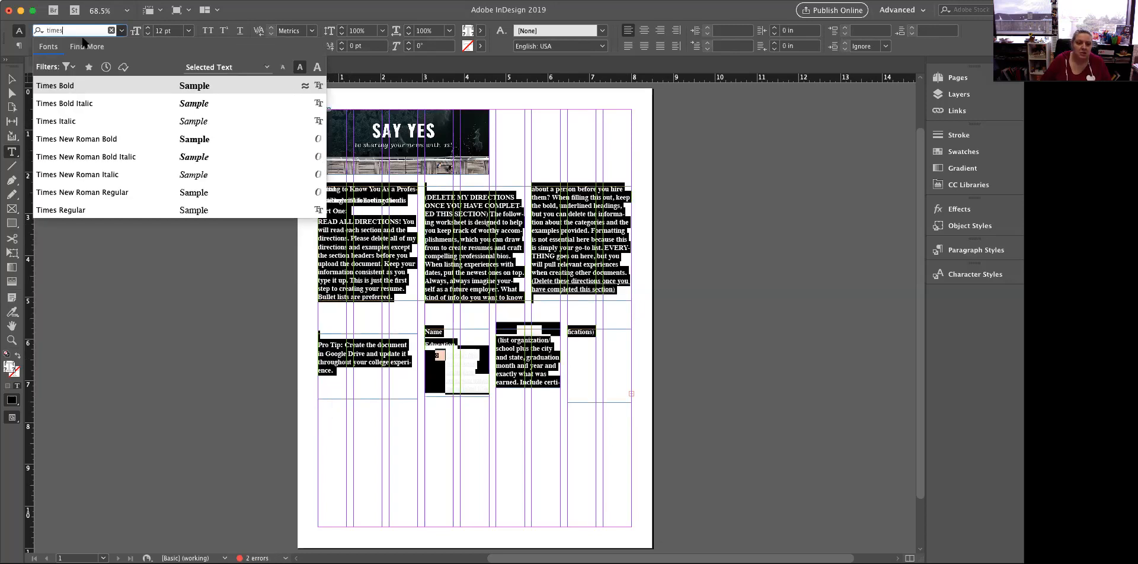
{"action": "left_click", "coordinate": [88, 193]}
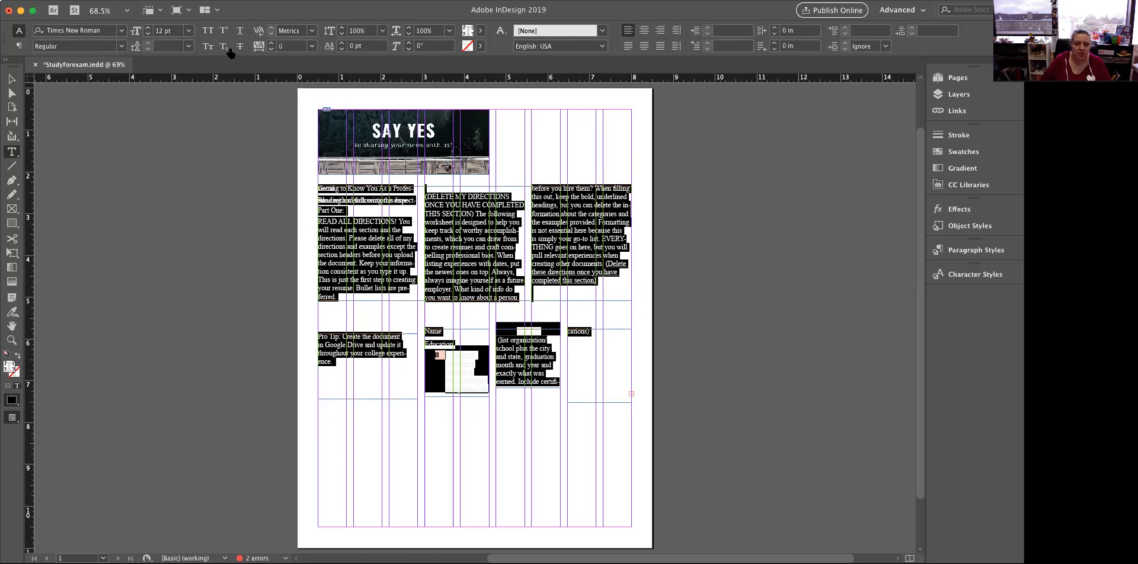
Give all of the threaded text automatic leading and a [Black] fill colour
{"action": "left_click", "coordinate": [188, 46]}
{"action": "left_click", "coordinate": [179, 55]}
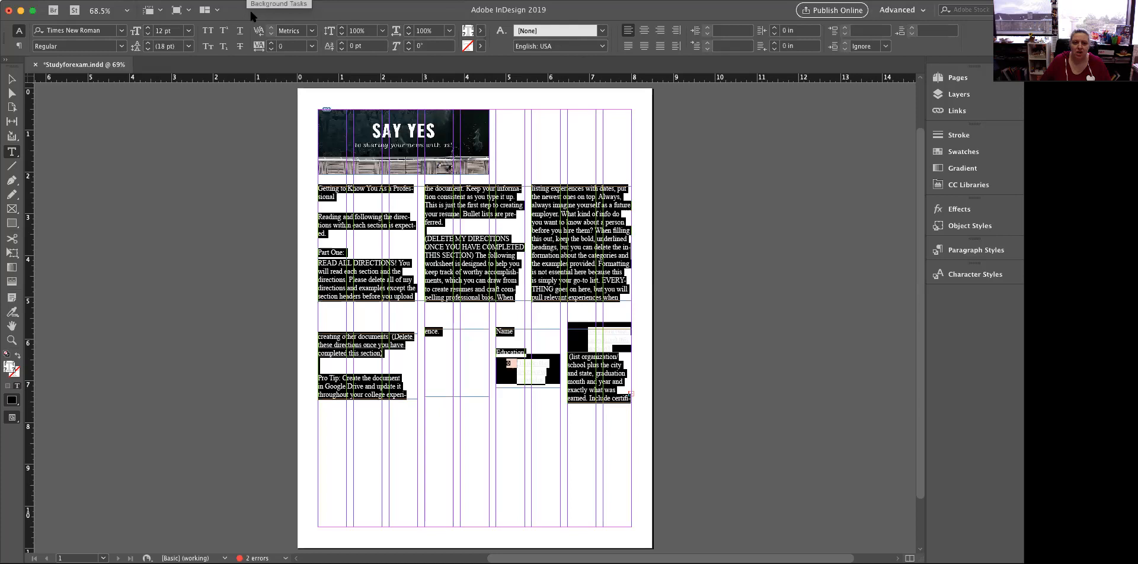
{"action": "left_click", "coordinate": [481, 32]}
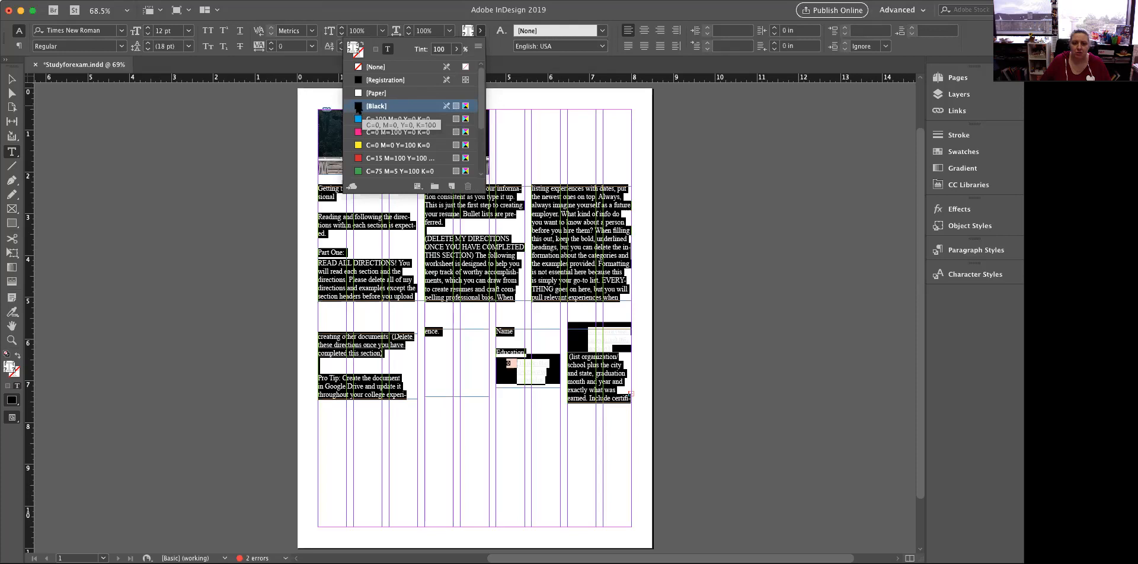
{"action": "left_click", "coordinate": [358, 106]}
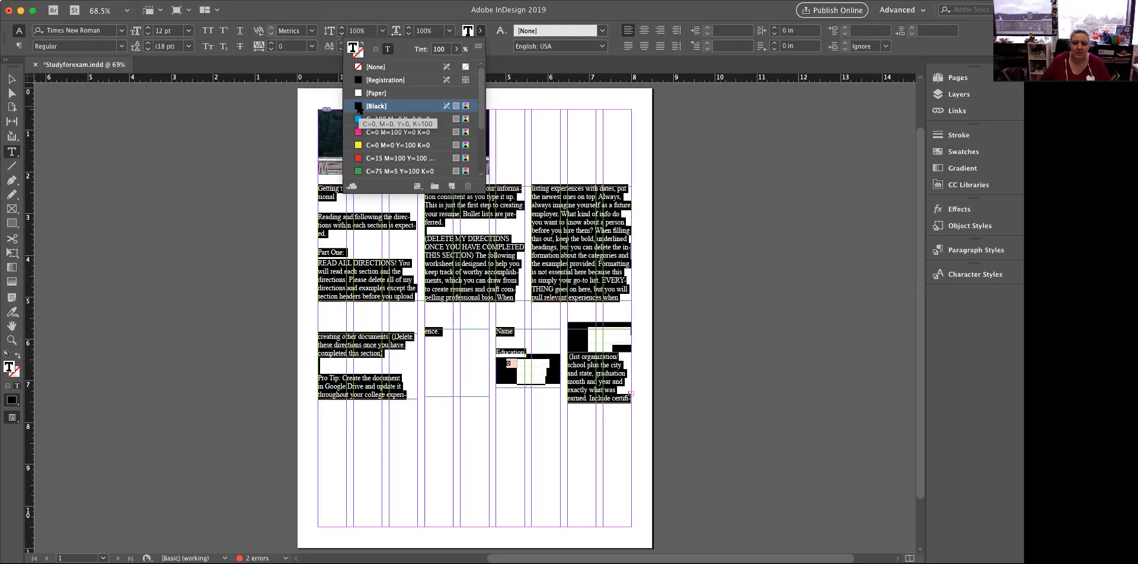
{"action": "left_click", "coordinate": [567, 135]}
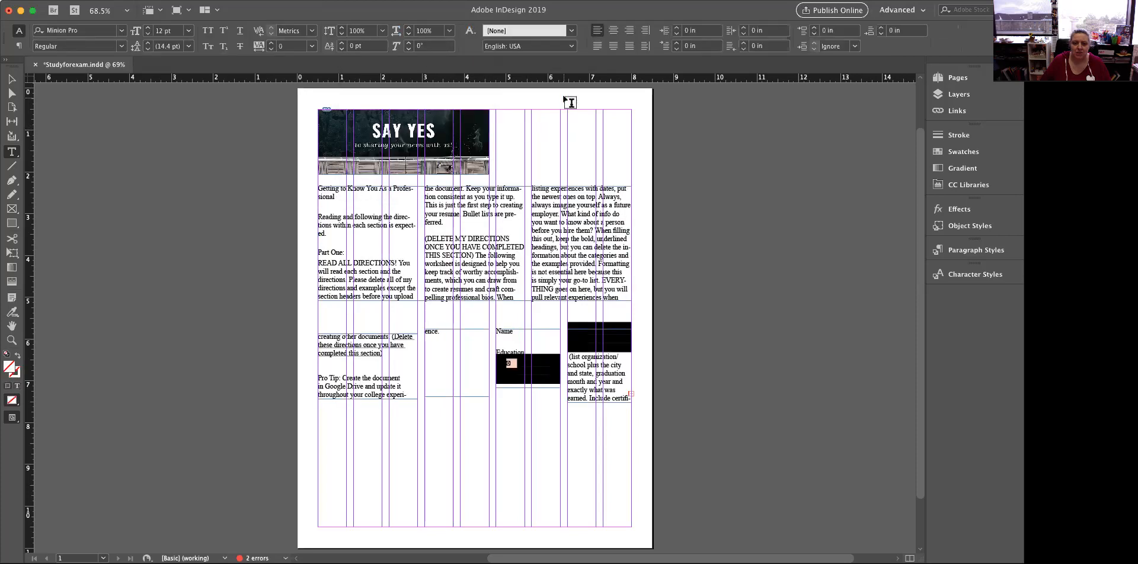
Delete the "(DELETE MY DIRECTIONS ONCE YOU HAVE COMPLETED THIS SECTION)" note and the "Part One: READ ALL DIRECTIONS!" wording
{"action": "left_click", "coordinate": [347, 265]}
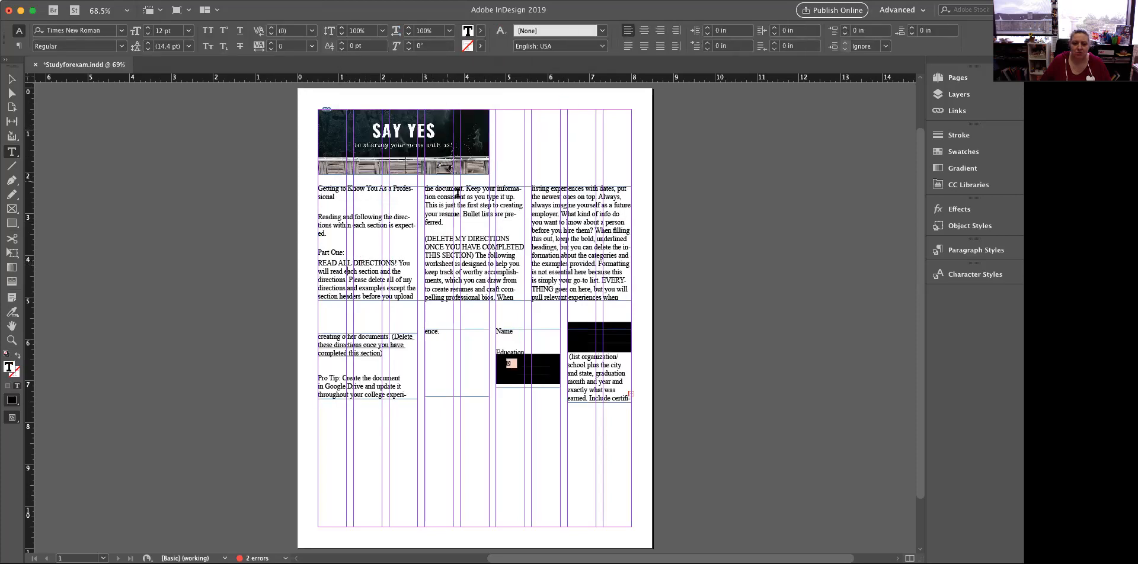
{"action": "left_click_drag", "start_coordinate": [476, 254], "coordinate": [421, 230]}
{"action": "key", "text": "BackSpace"}
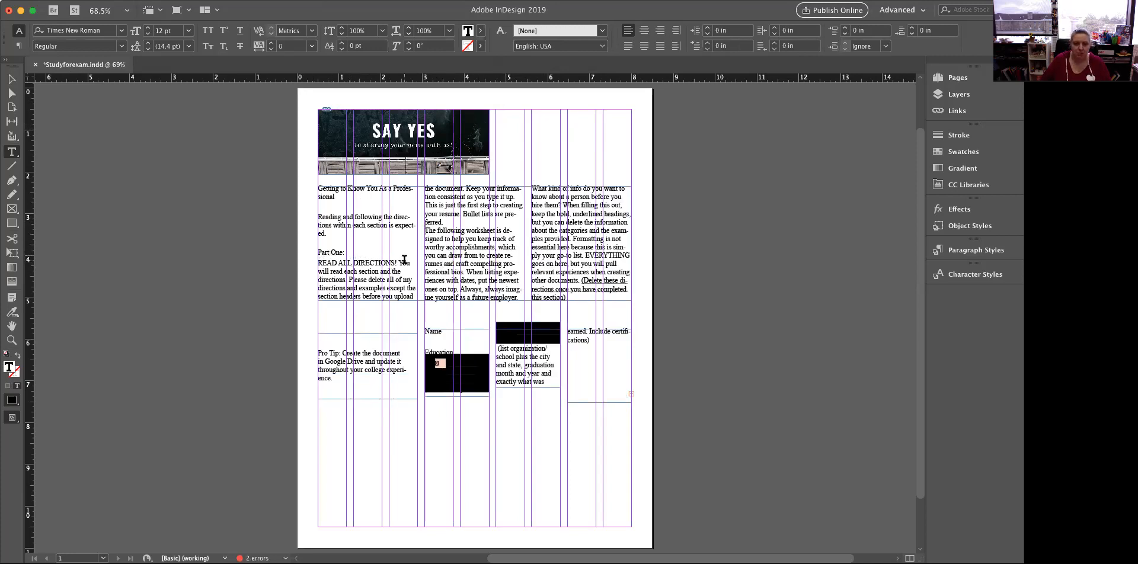
{"action": "left_click_drag", "start_coordinate": [398, 261], "coordinate": [284, 245]}
{"action": "key", "text": "BackSpace"}
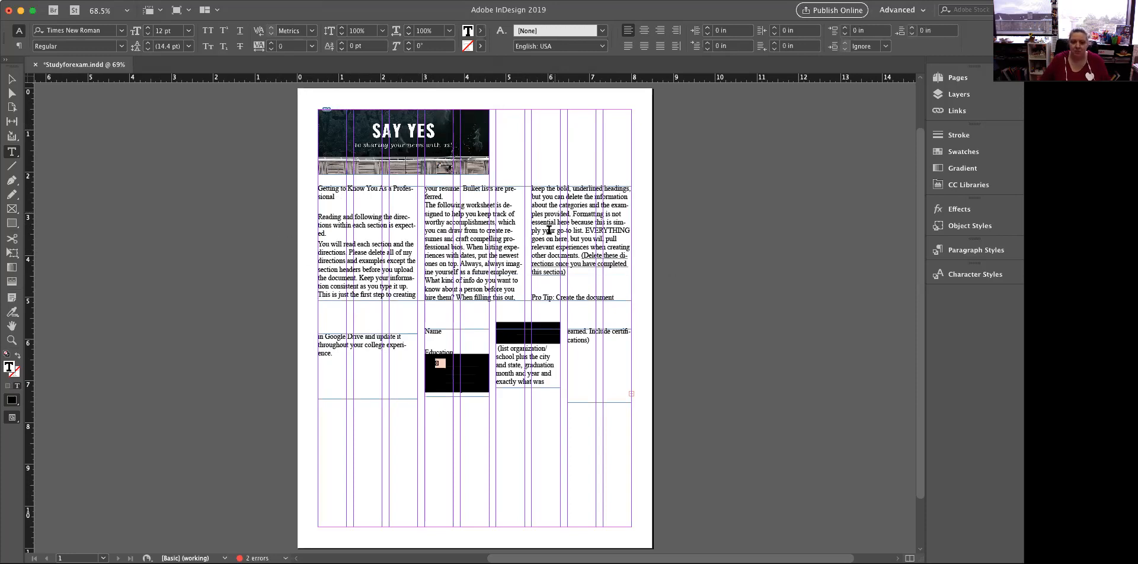
Remove the blank lines above "Pro Tip" and merge the title, "Reading and following" and "You will read" passages into one paragraph
{"action": "double_click", "coordinate": [536, 287]}
{"action": "key", "text": "BackSpace"}
{"action": "key", "text": "BackSpace"}
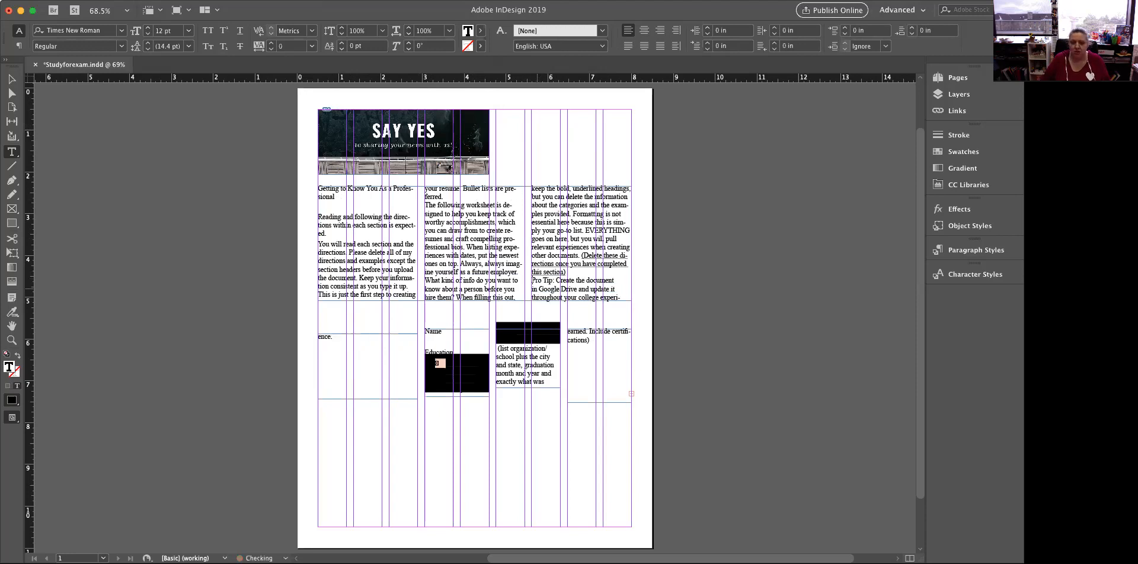
{"action": "left_click", "coordinate": [334, 218]}
{"action": "key", "text": "BackSpace"}
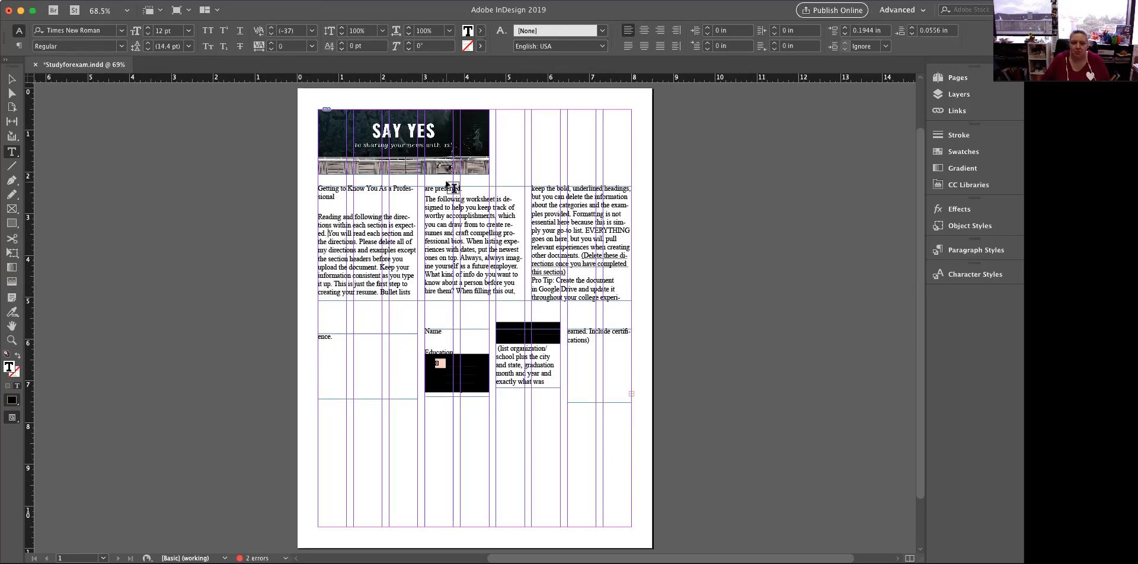
{"action": "left_click_drag", "start_coordinate": [337, 197], "coordinate": [349, 198]}
{"action": "key", "text": "Delete"}
{"action": "key", "text": "Delete"}
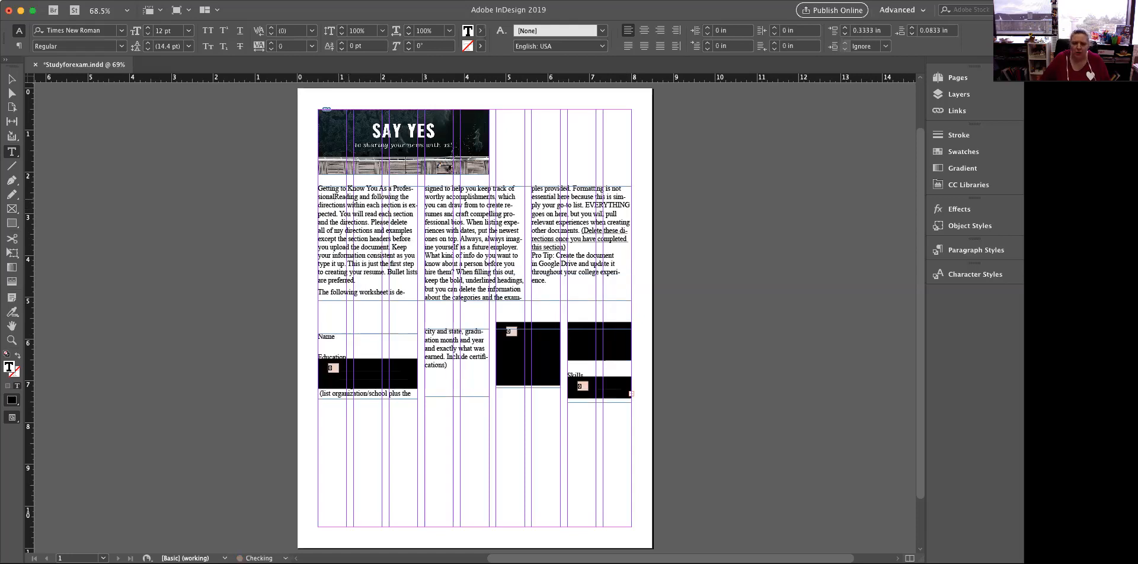
Delete the four linked frames in the lower row and extend the three-column text frame downward to about 6.56 in tall
{"action": "left_click", "coordinate": [12, 78]}
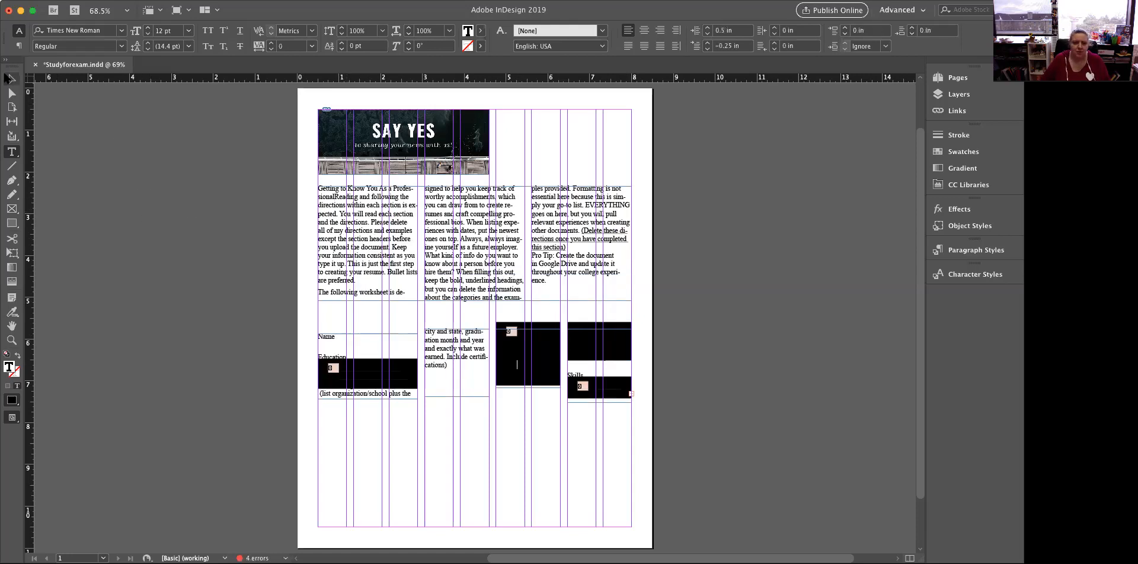
{"action": "left_click_drag", "start_coordinate": [282, 375], "coordinate": [633, 426]}
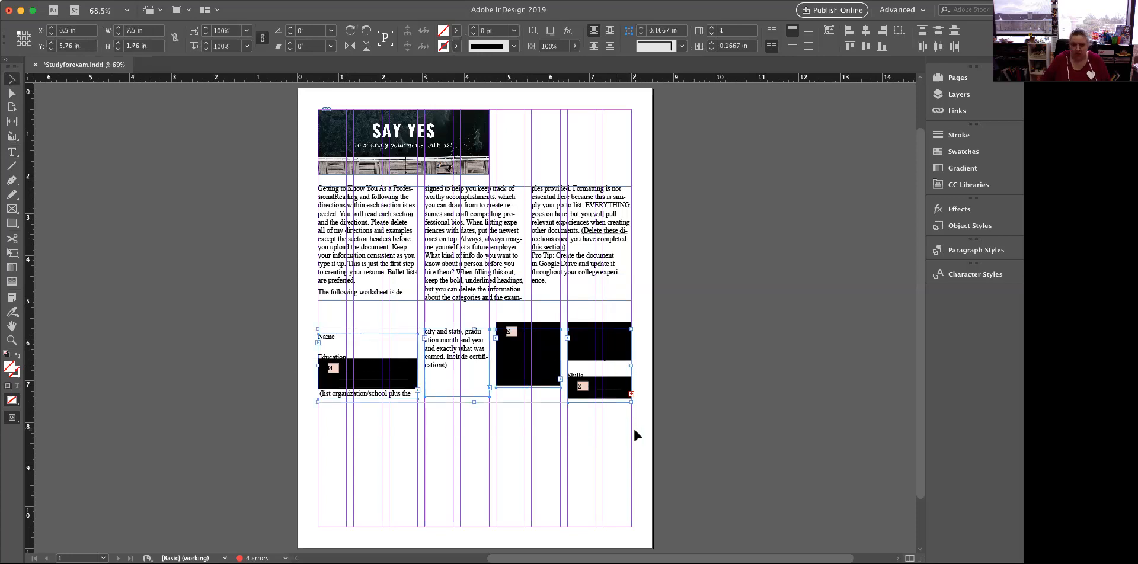
{"action": "key", "text": "Delete"}
{"action": "left_click", "coordinate": [474, 300]}
{"action": "left_click_drag", "start_coordinate": [472, 299], "coordinate": [495, 460]}
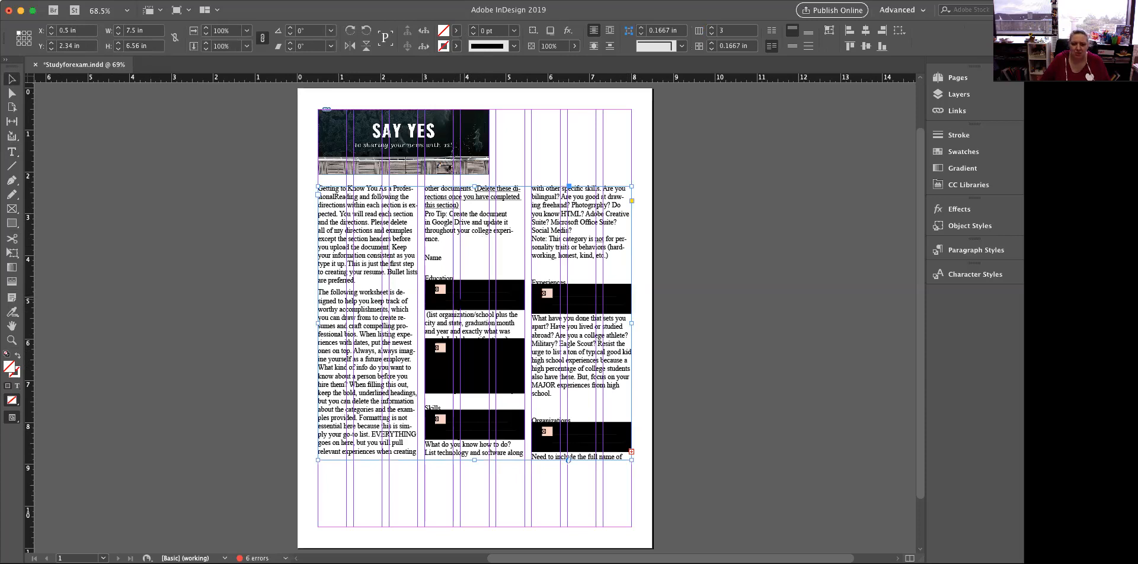
Delete the black-shaded sections from the story, including those starting at Education, Honors and Awards, and "What else might be helpful"
{"action": "double_click", "coordinate": [424, 275]}
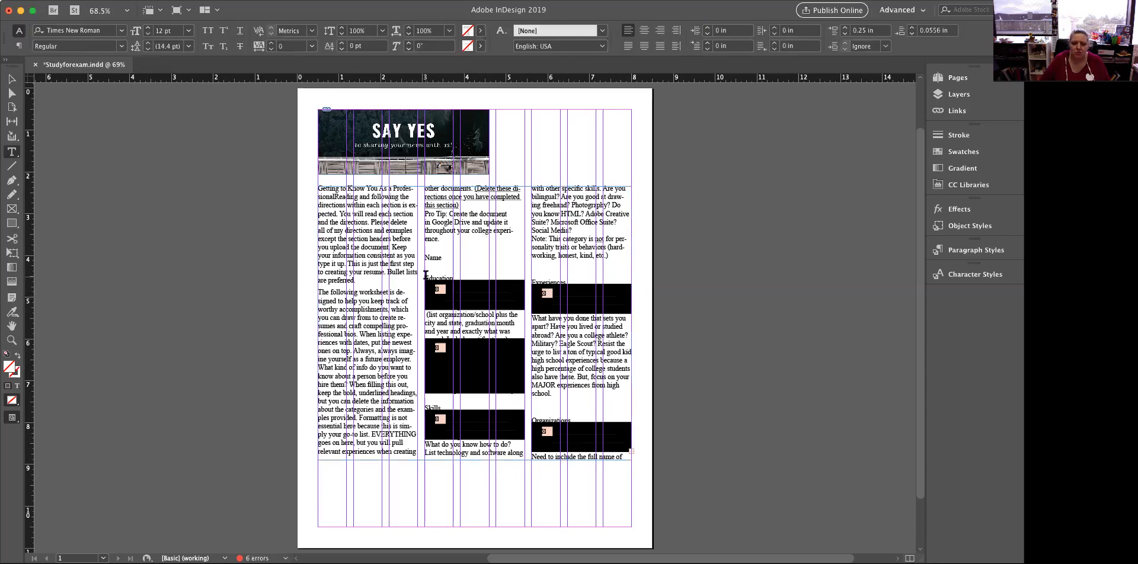
{"action": "left_click_drag", "start_coordinate": [424, 275], "coordinate": [653, 470]}
{"action": "key", "text": "BackSpace"}
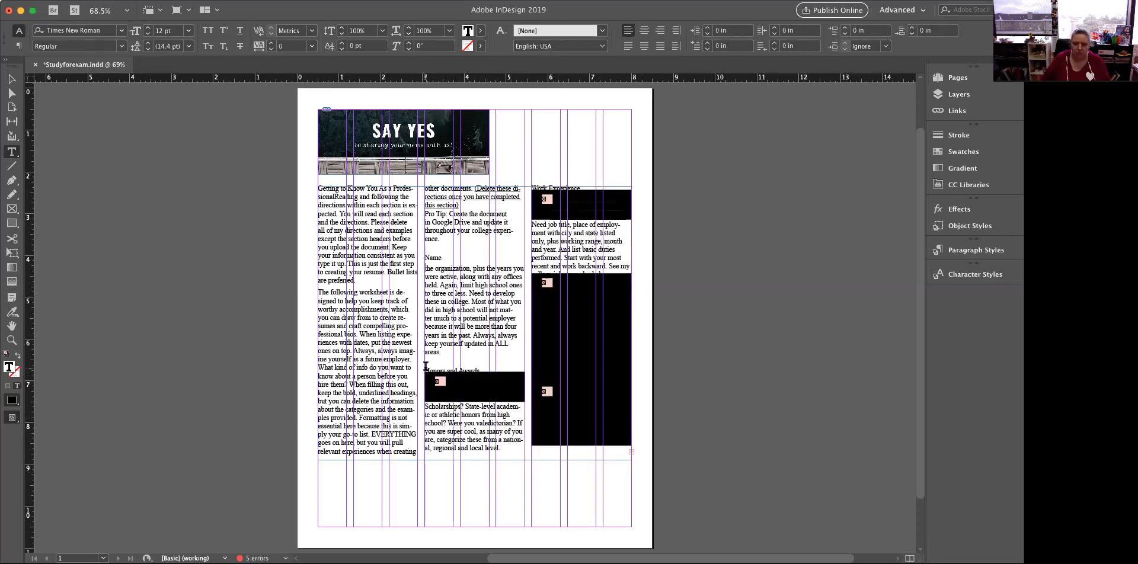
{"action": "left_click_drag", "start_coordinate": [425, 366], "coordinate": [673, 465]}
{"action": "key", "text": "BackSpace"}
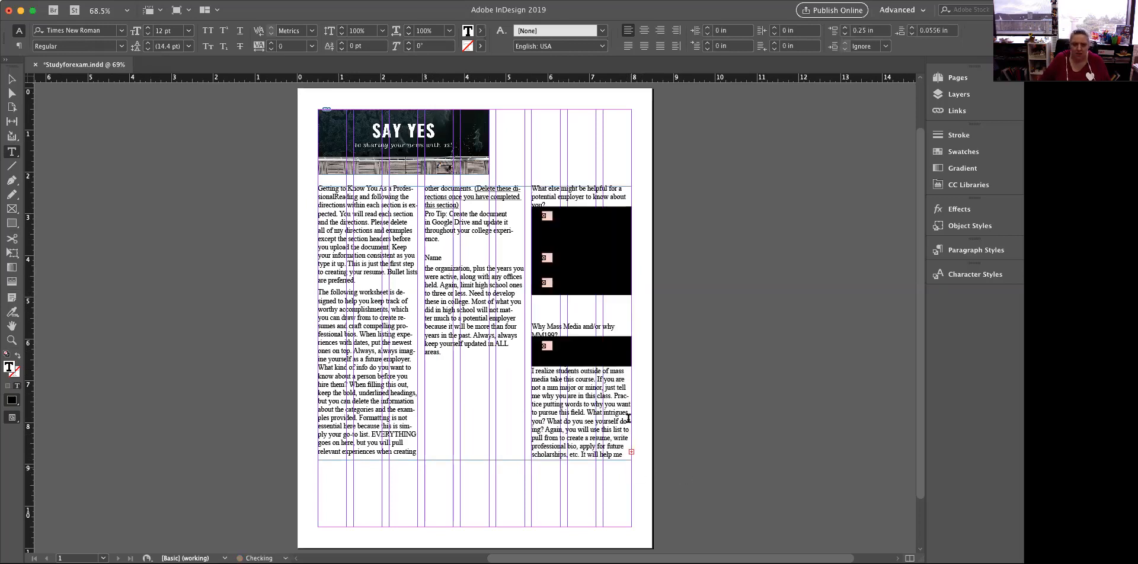
{"action": "left_click_drag", "start_coordinate": [532, 187], "coordinate": [707, 538]}
{"action": "key", "text": "BackSpace"}
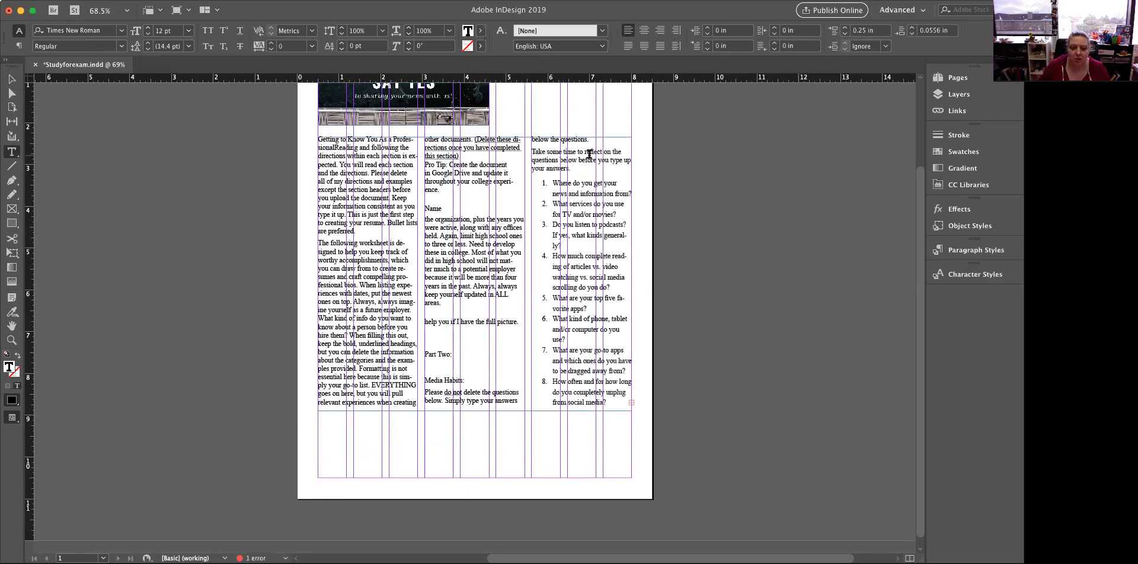
Set the opening paragraph, up to "Bullet lists are preferred", to 95% horizontal scale with a 0.1875 in first-line left indent
{"action": "scroll", "coordinate": [520, 214], "scroll_direction": "up", "scroll_amount": 3}
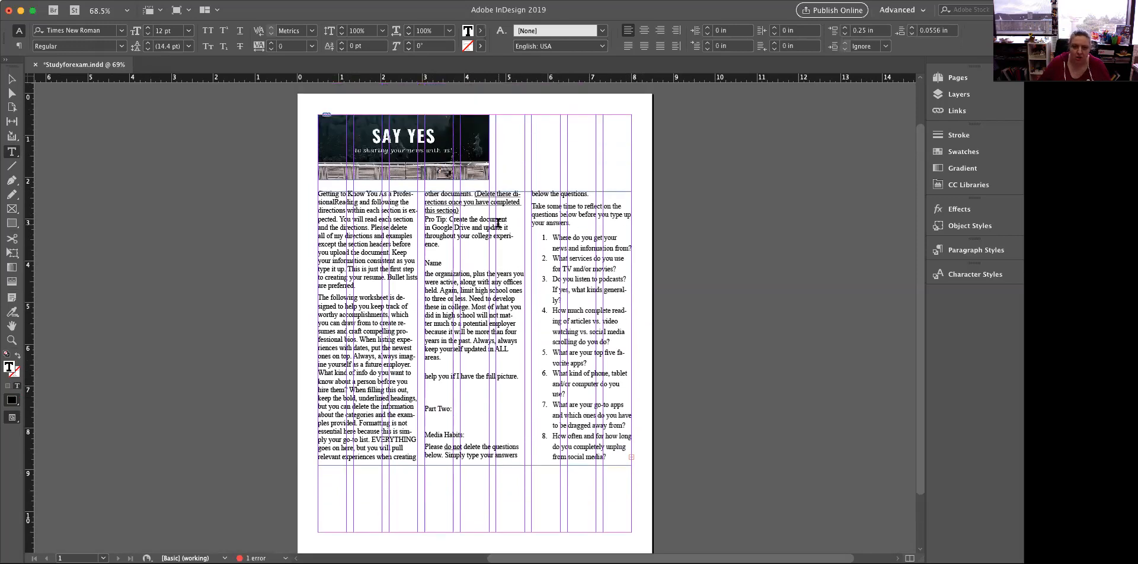
{"action": "left_click_drag", "start_coordinate": [356, 285], "coordinate": [296, 188]}
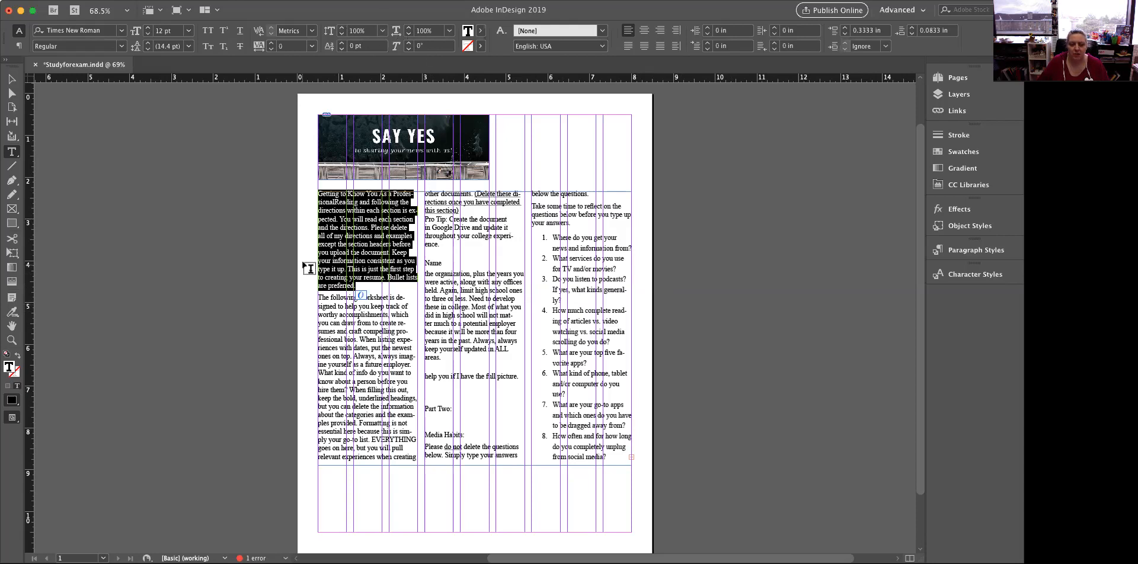
{"action": "left_click", "coordinate": [408, 34]}
{"action": "left_click", "coordinate": [408, 34]}
{"action": "left_click", "coordinate": [408, 34]}
{"action": "left_click", "coordinate": [408, 34]}
{"action": "left_click", "coordinate": [408, 34]}
{"action": "left_click", "coordinate": [409, 34]}
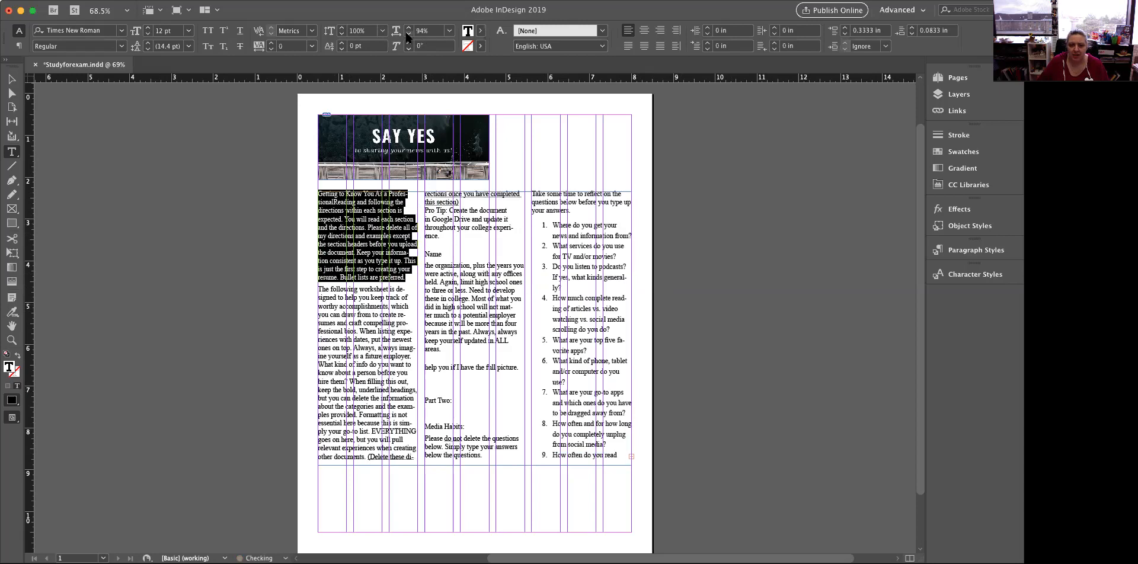
{"action": "left_click", "coordinate": [408, 27]}
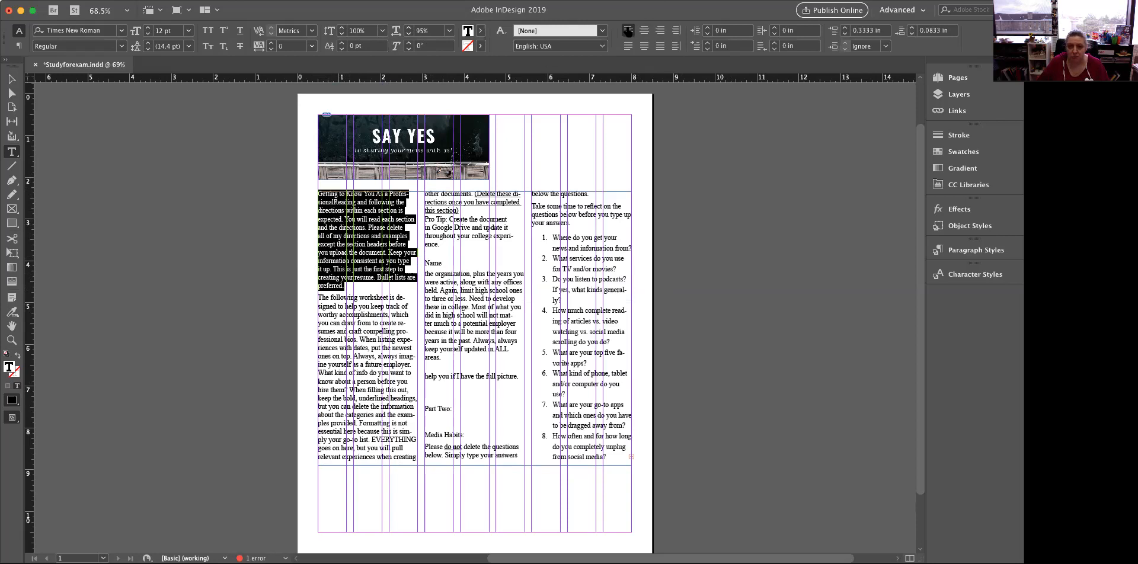
{"action": "left_click", "coordinate": [708, 43]}
{"action": "left_click", "coordinate": [708, 44]}
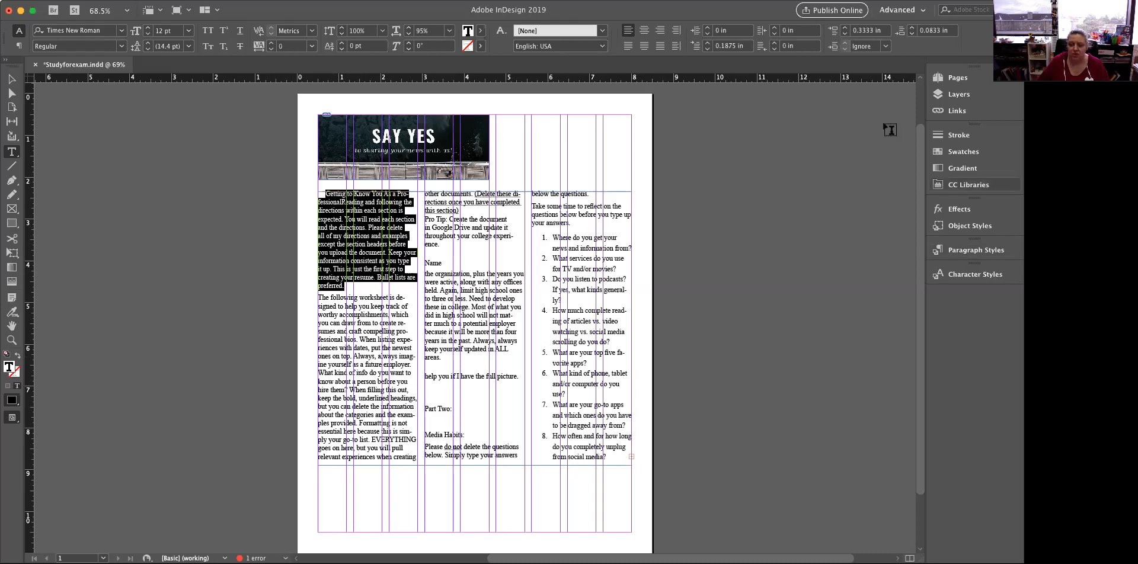
Create a new paragraph style named "body copy" from the selected opening paragraph's formatting
{"action": "left_click", "coordinate": [244, 0]}
{"action": "left_click", "coordinate": [244, 0]}
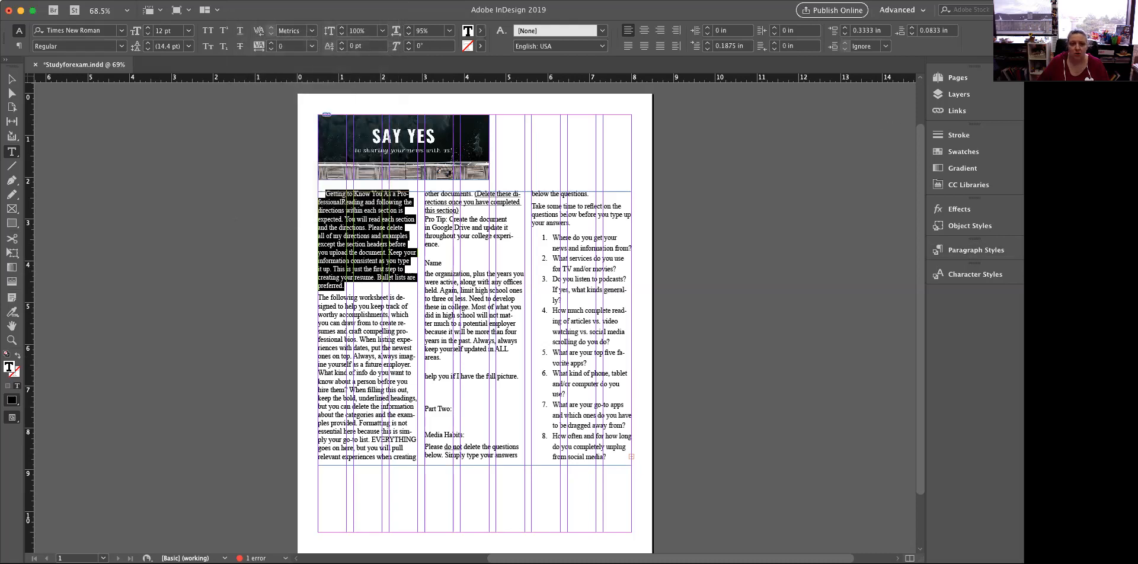
{"action": "left_click", "coordinate": [261, 1]}
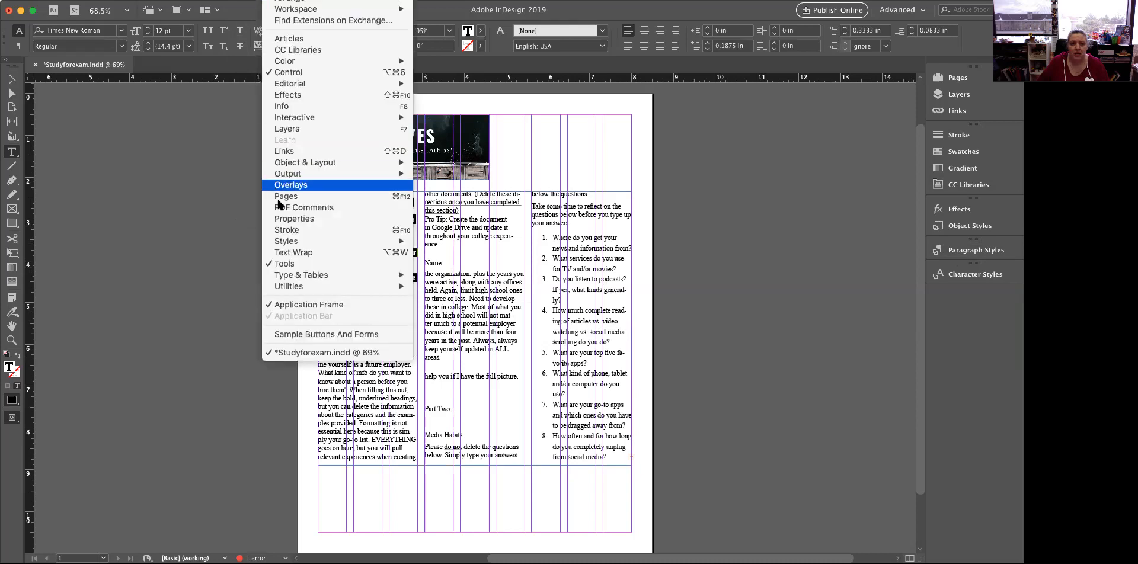
{"action": "mouse_move", "coordinate": [292, 287]}
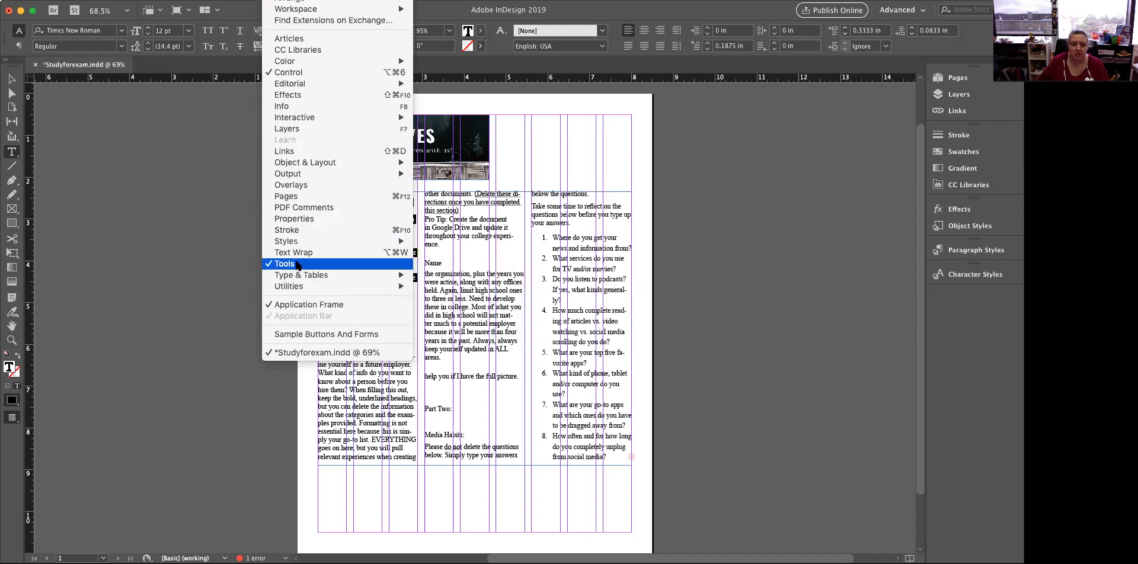
{"action": "mouse_move", "coordinate": [307, 244]}
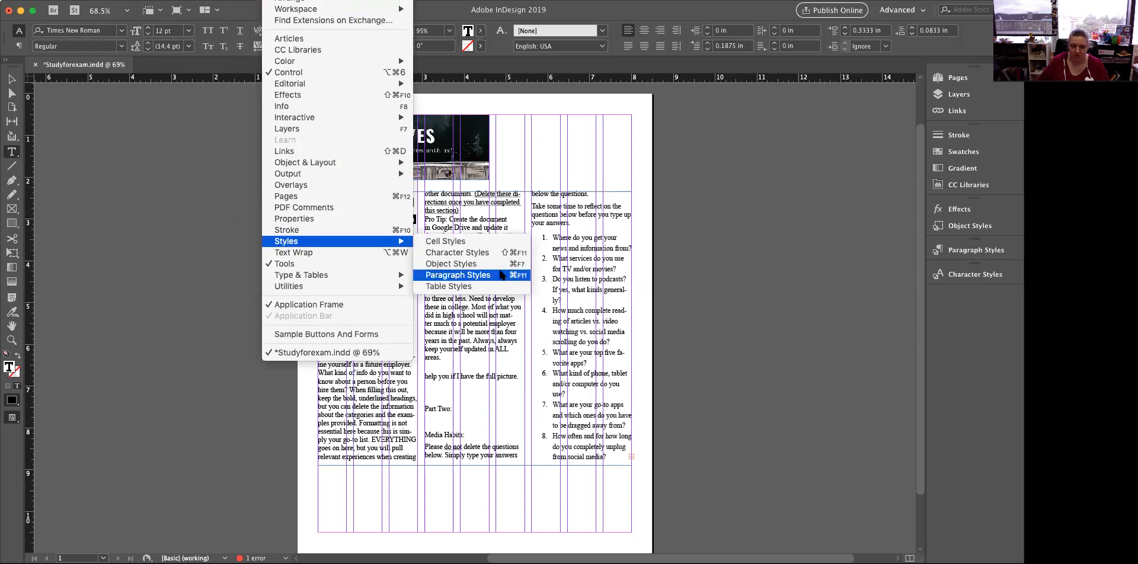
{"action": "left_click", "coordinate": [1000, 258]}
{"action": "left_click", "coordinate": [999, 257]}
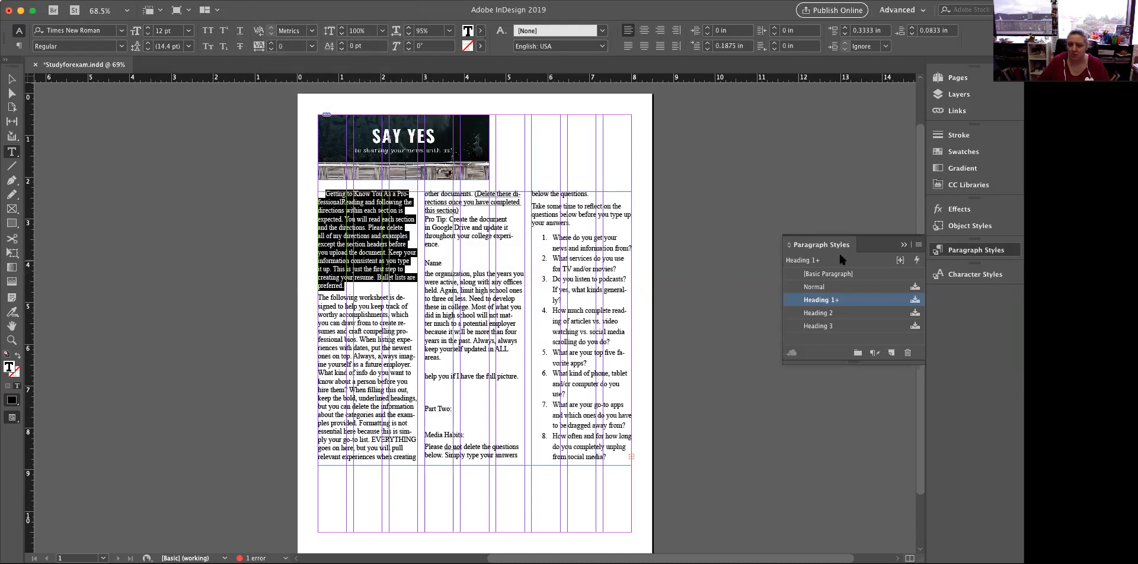
{"action": "left_click", "coordinate": [917, 245]}
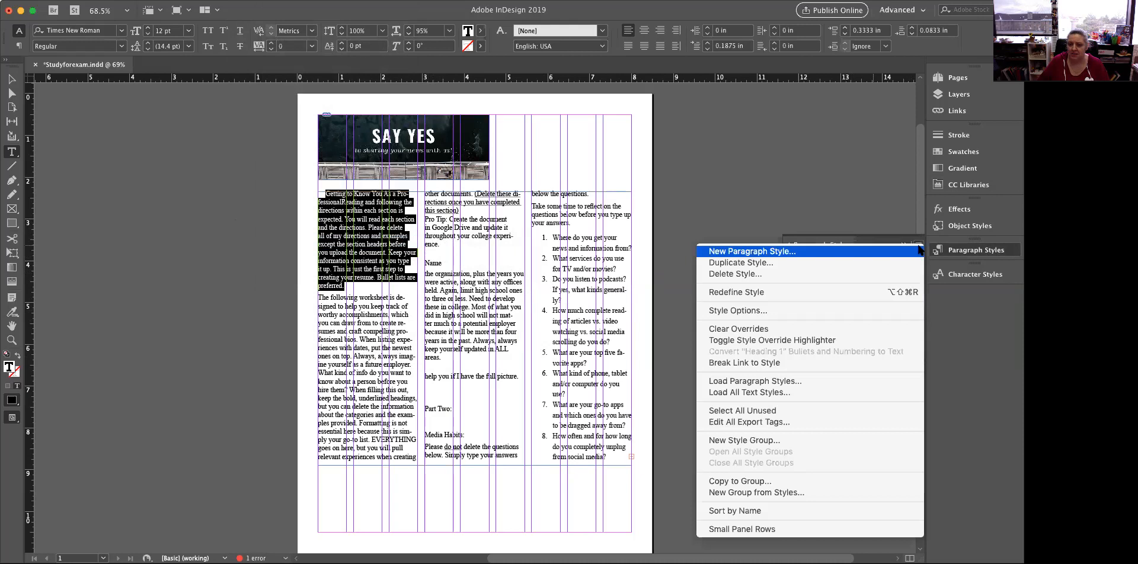
{"action": "left_click", "coordinate": [716, 246]}
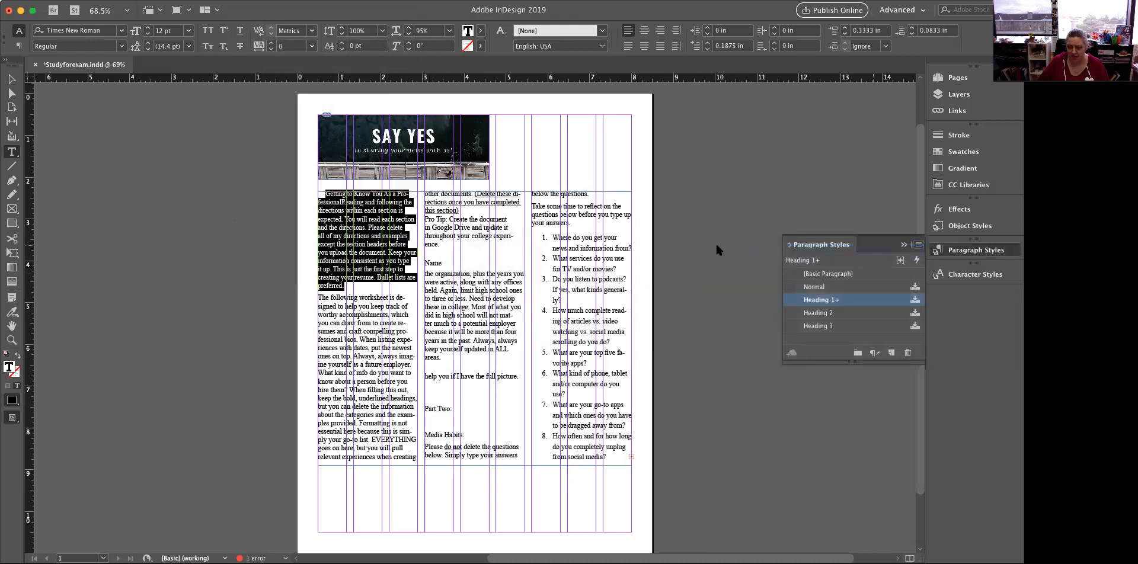
{"action": "type", "text": "body copy"}
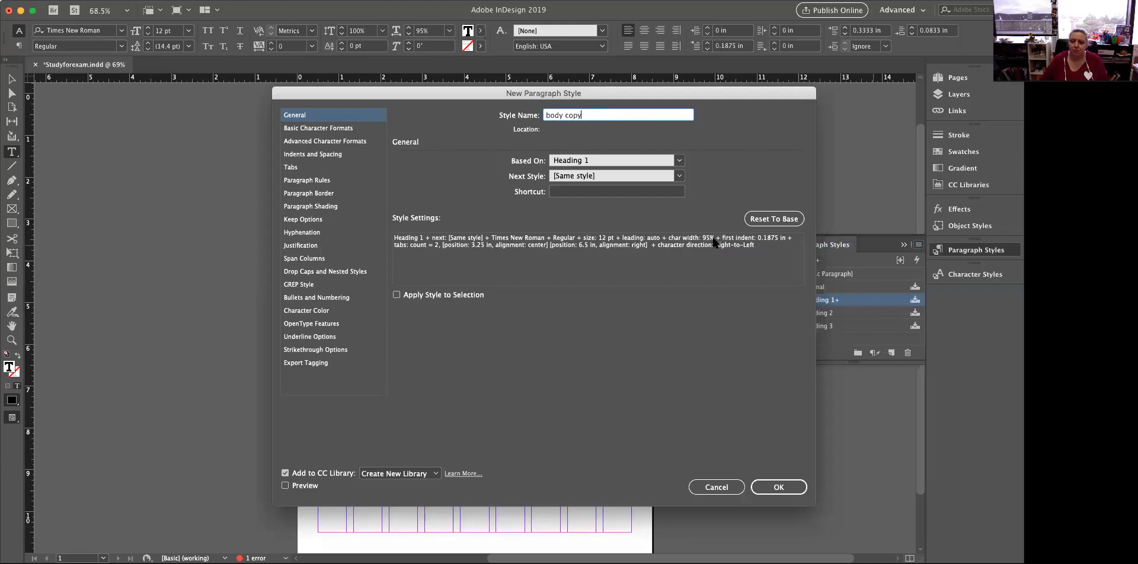
{"action": "left_click", "coordinate": [778, 487]}
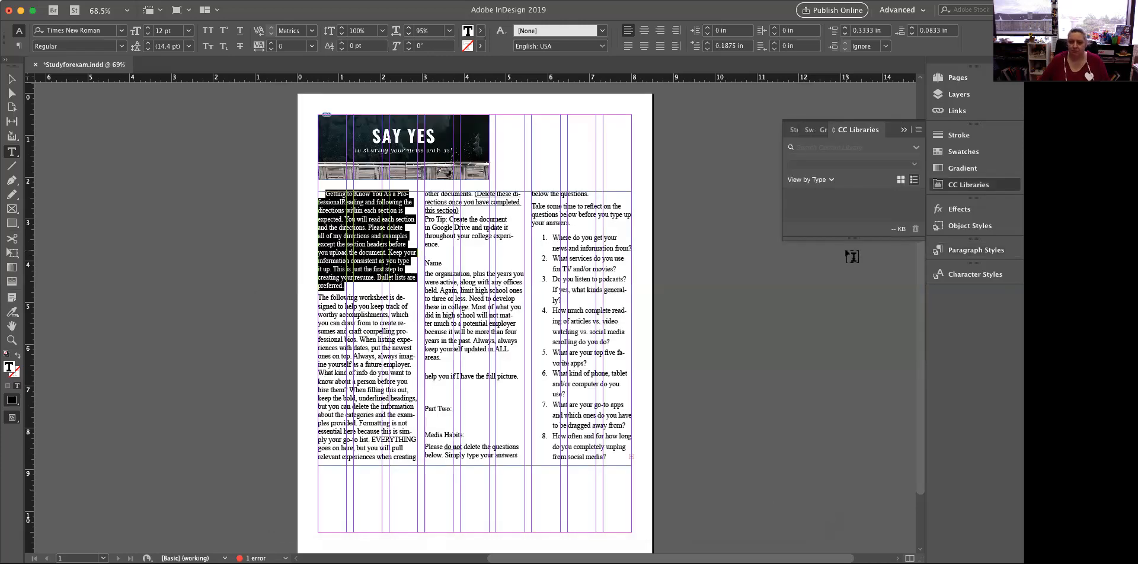
Delete the Heading 1 paragraph style and replace it with [Basic Paragraph]
{"action": "left_click", "coordinate": [974, 250]}
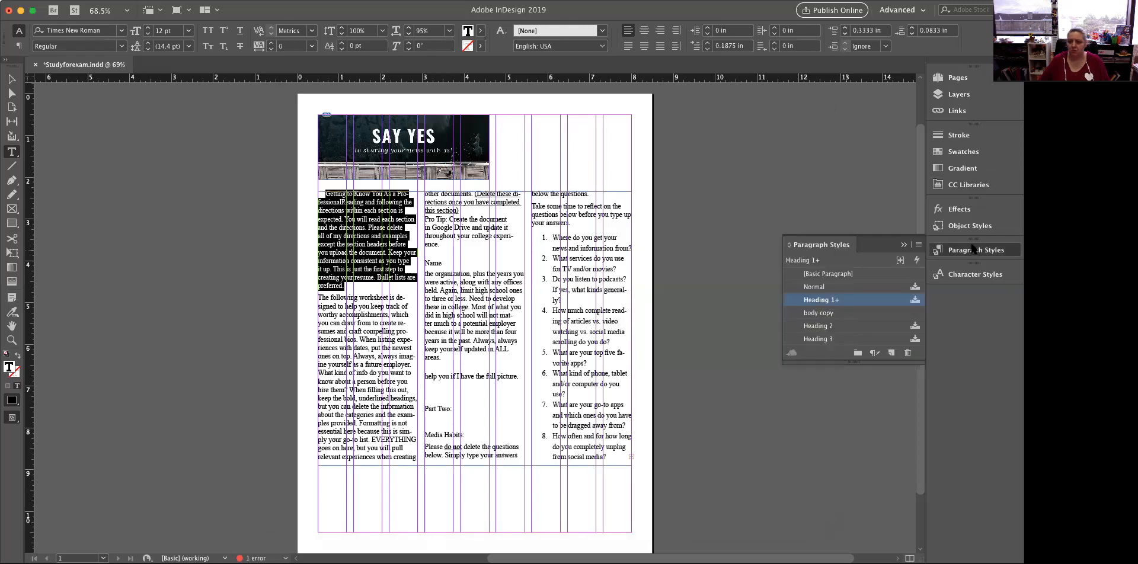
{"action": "left_click", "coordinate": [833, 312]}
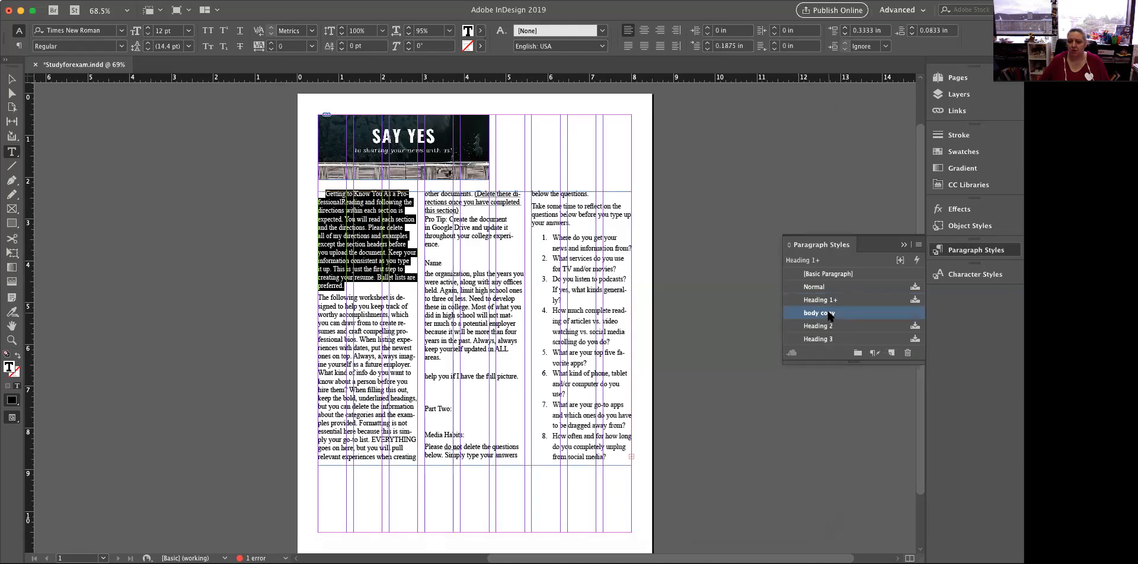
{"action": "left_click", "coordinate": [821, 301]}
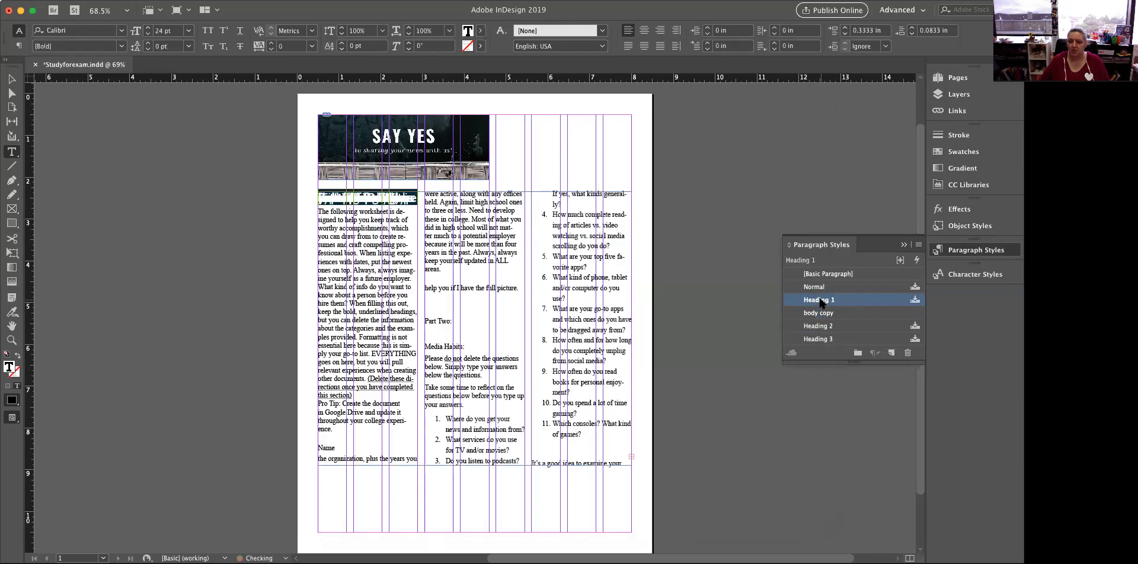
{"action": "left_click", "coordinate": [917, 245]}
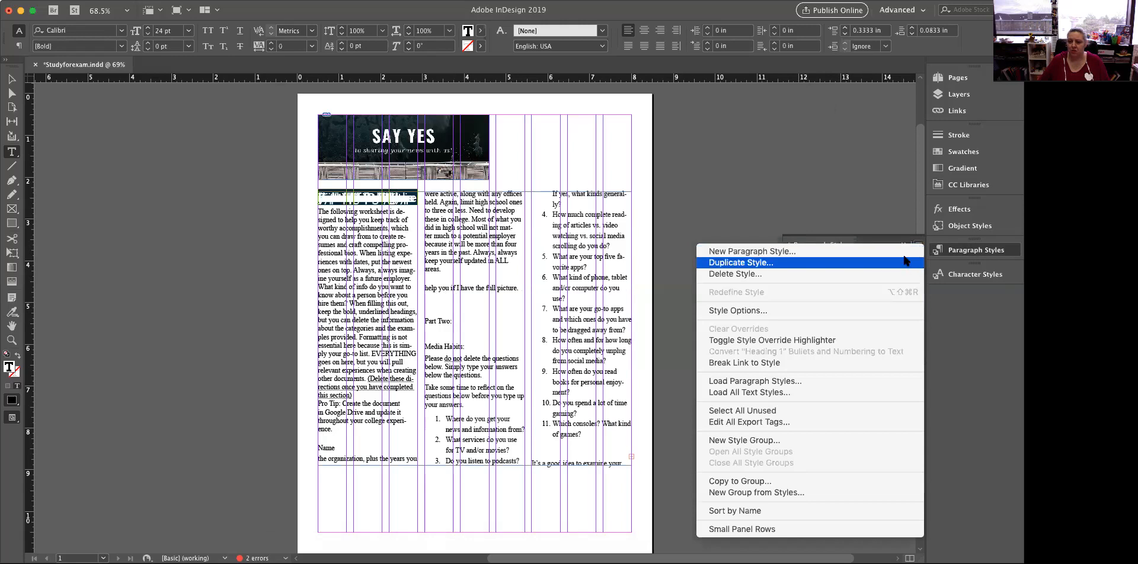
{"action": "left_click", "coordinate": [903, 279]}
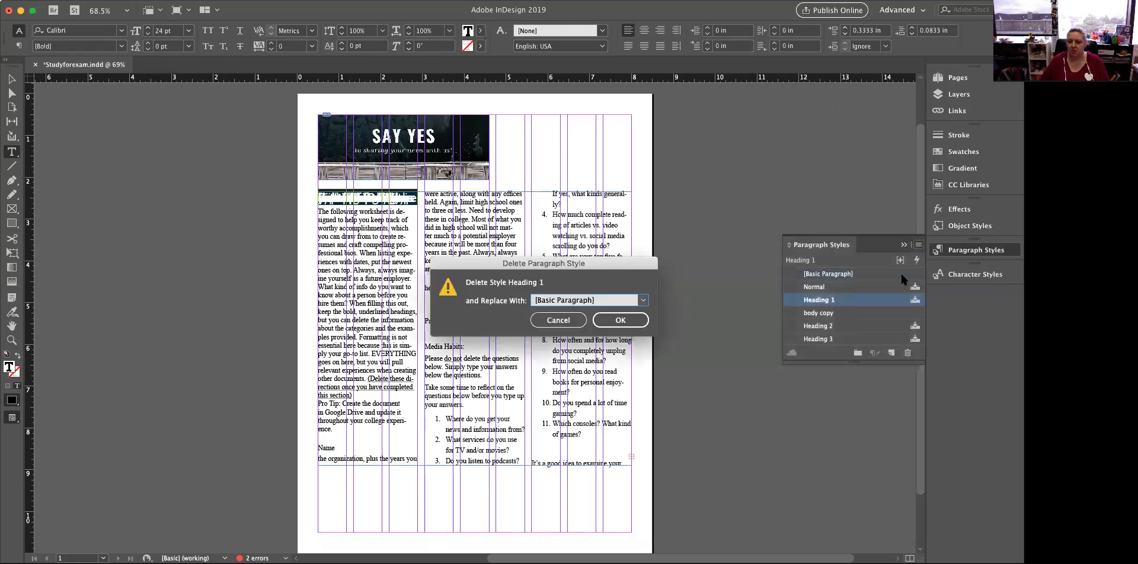
{"action": "left_click", "coordinate": [619, 320]}
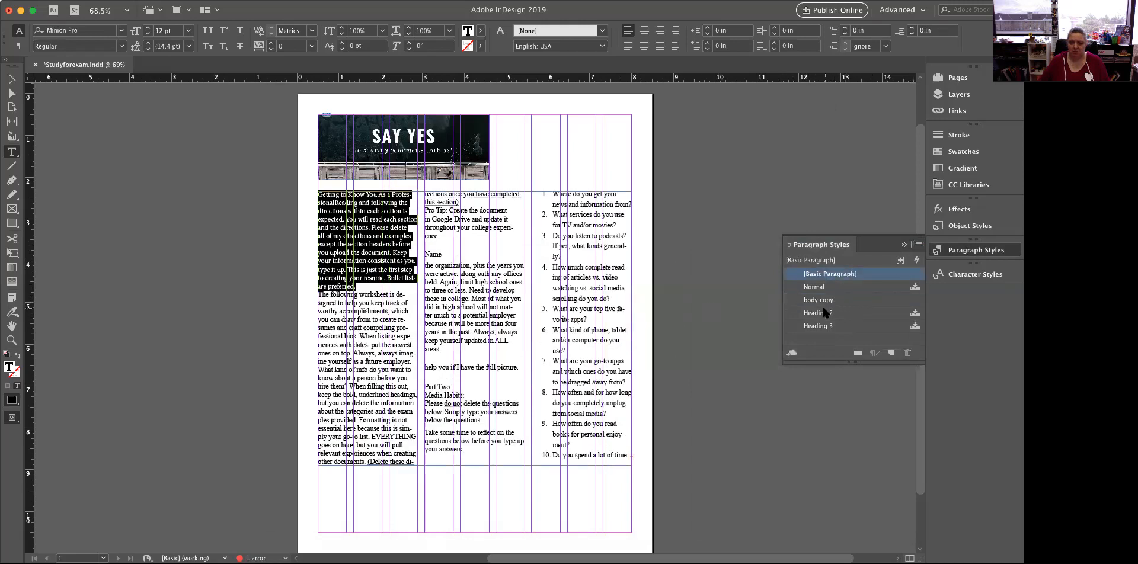
Try to delete the Heading 2 and Heading 3 paragraph styles together while the opening paragraph is selected
{"action": "left_click", "coordinate": [823, 313]}
{"action": "left_click", "coordinate": [825, 325], "text": "shift"}
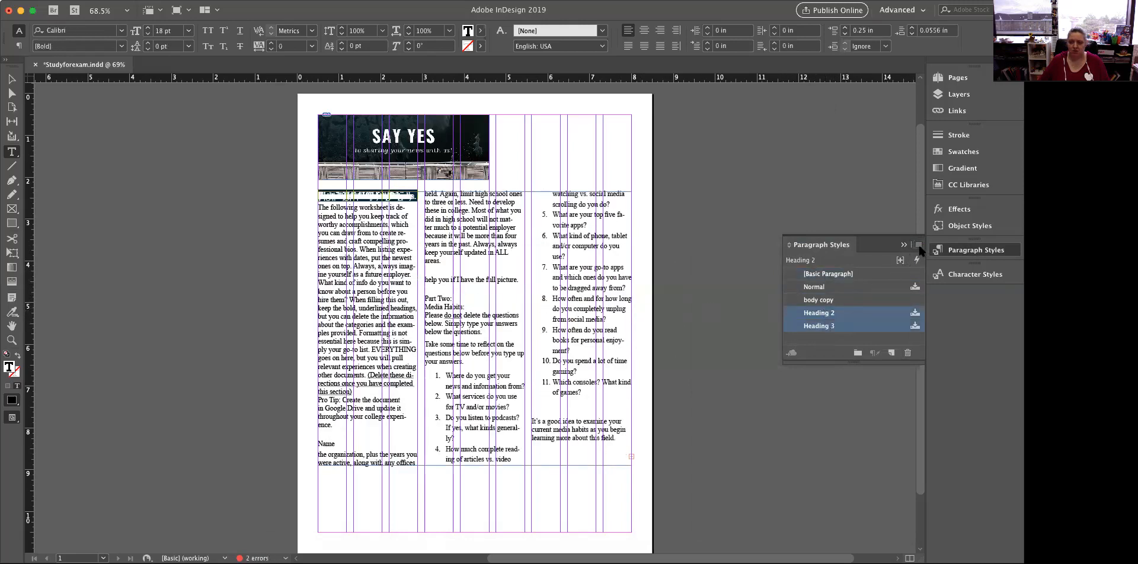
{"action": "key", "text": "BackSpace"}
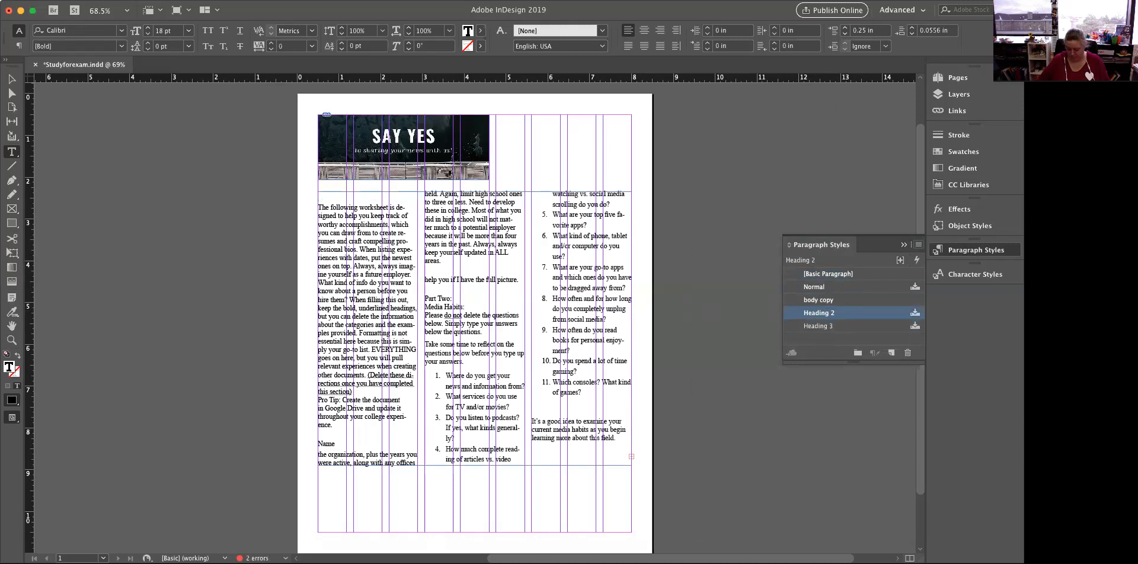
Delete the Heading 2 paragraph style and replace it with body copy
{"action": "left_click", "coordinate": [815, 287]}
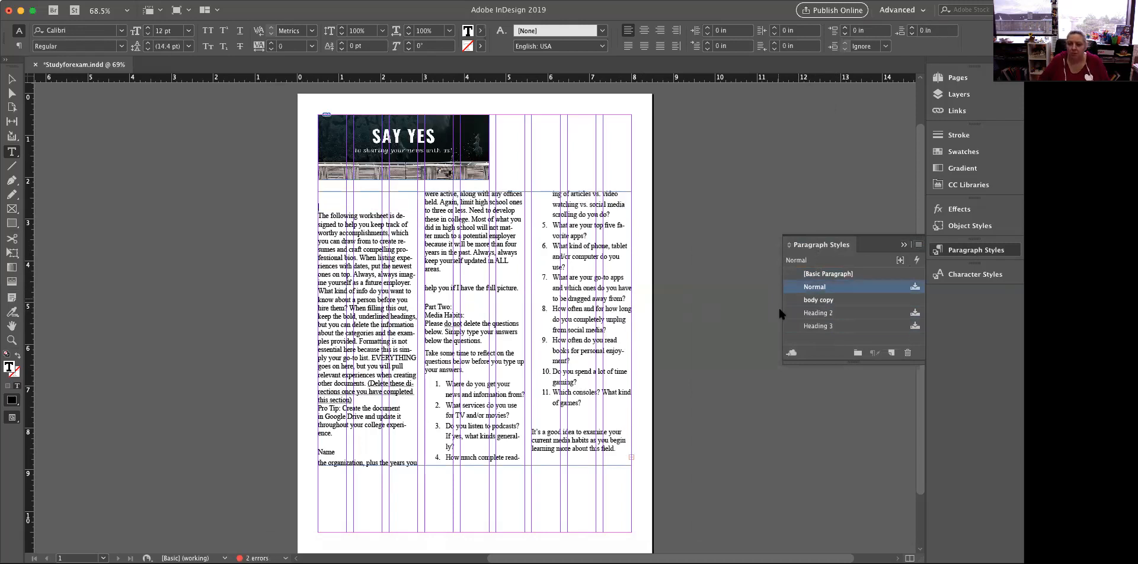
{"action": "left_click", "coordinate": [818, 313]}
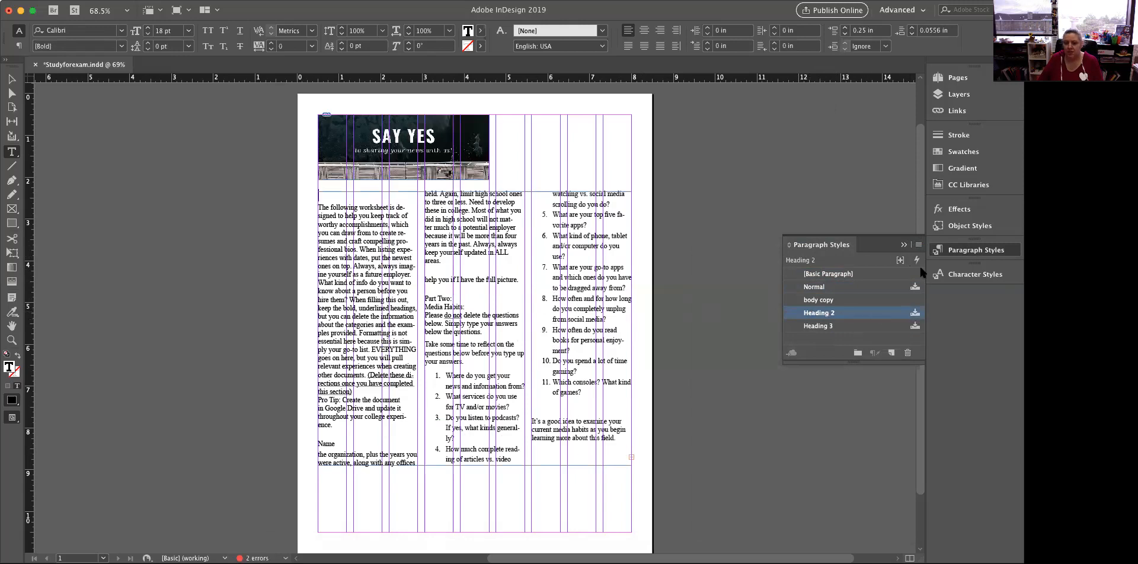
{"action": "left_click", "coordinate": [918, 248]}
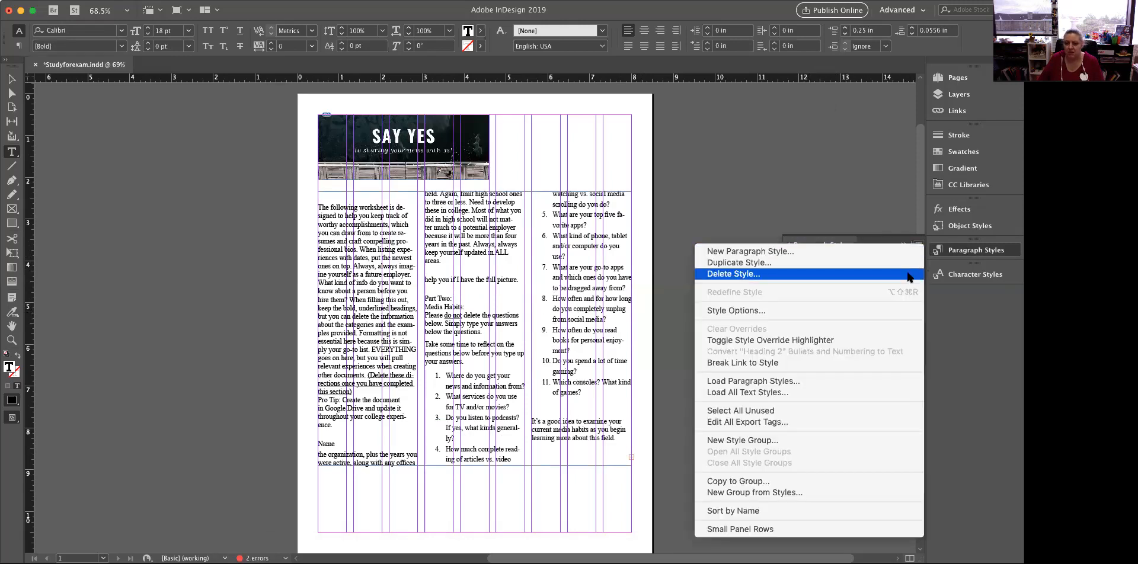
{"action": "left_click", "coordinate": [909, 277]}
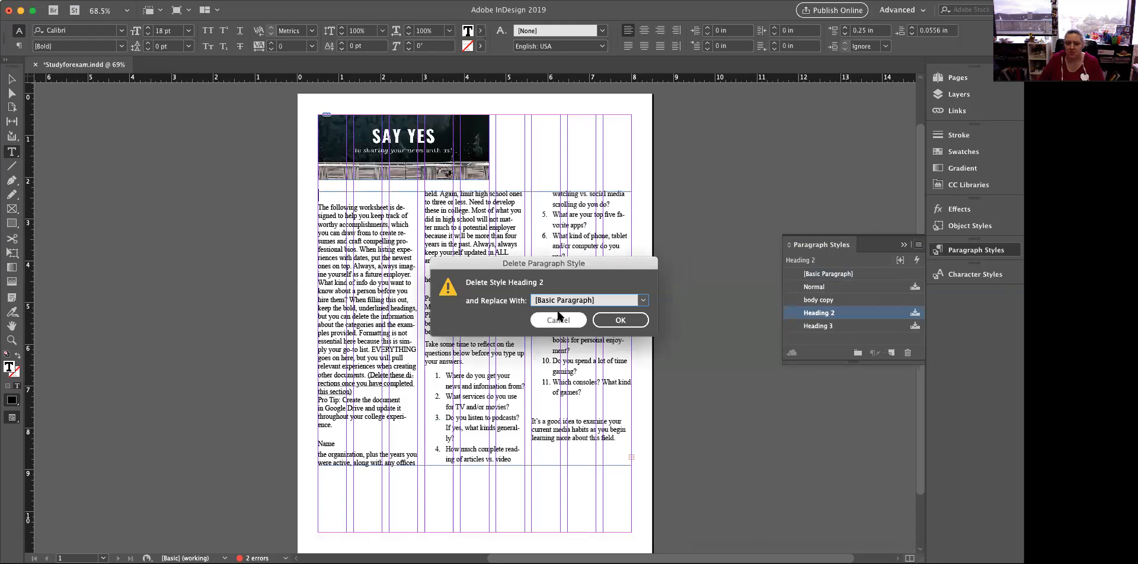
{"action": "left_click", "coordinate": [602, 301]}
{"action": "left_click", "coordinate": [574, 351]}
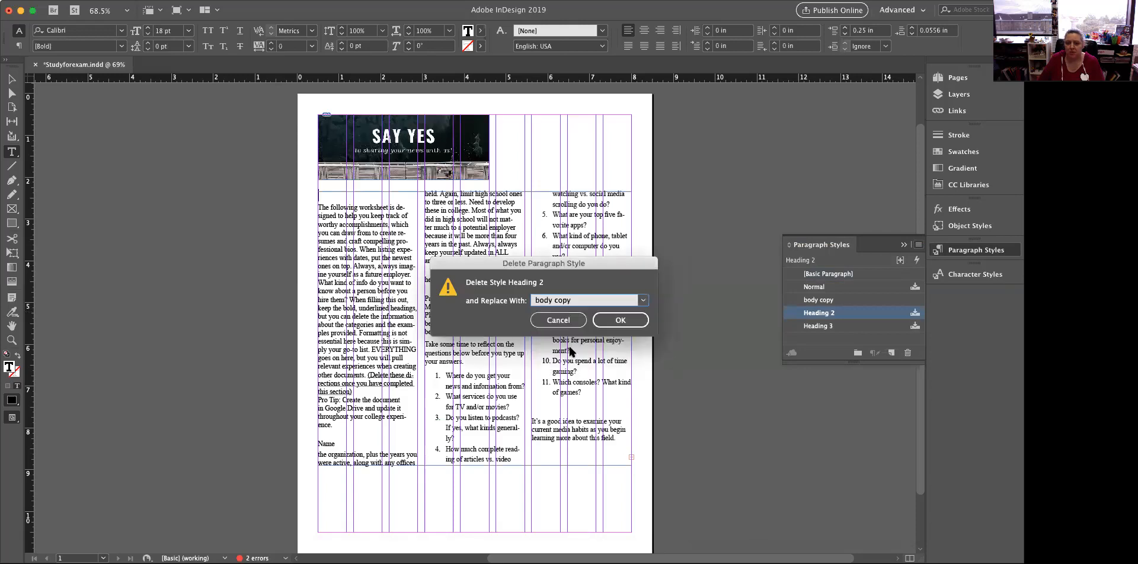
{"action": "left_click", "coordinate": [620, 323]}
Delete the Heading 3 paragraph style and replace it with [Basic Paragraph]
{"action": "left_click", "coordinate": [826, 313]}
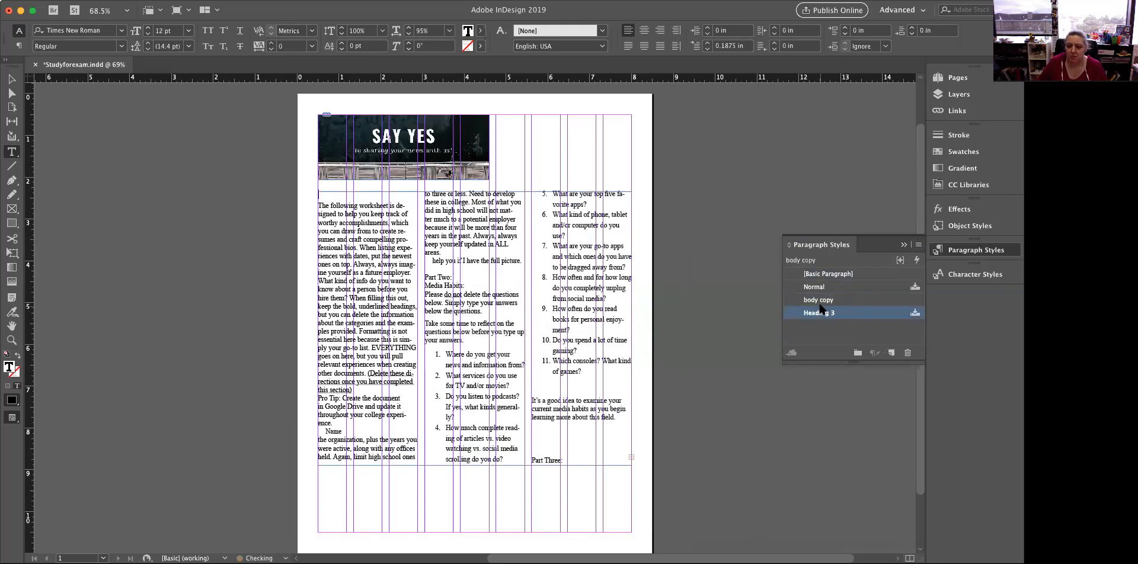
{"action": "left_click", "coordinate": [917, 245]}
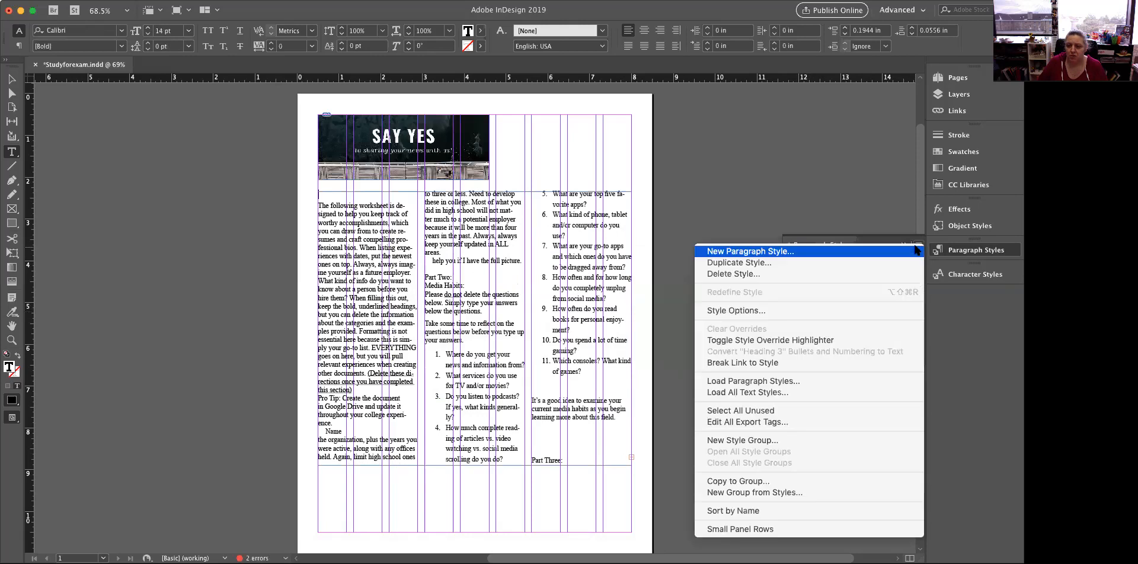
{"action": "left_click", "coordinate": [905, 278]}
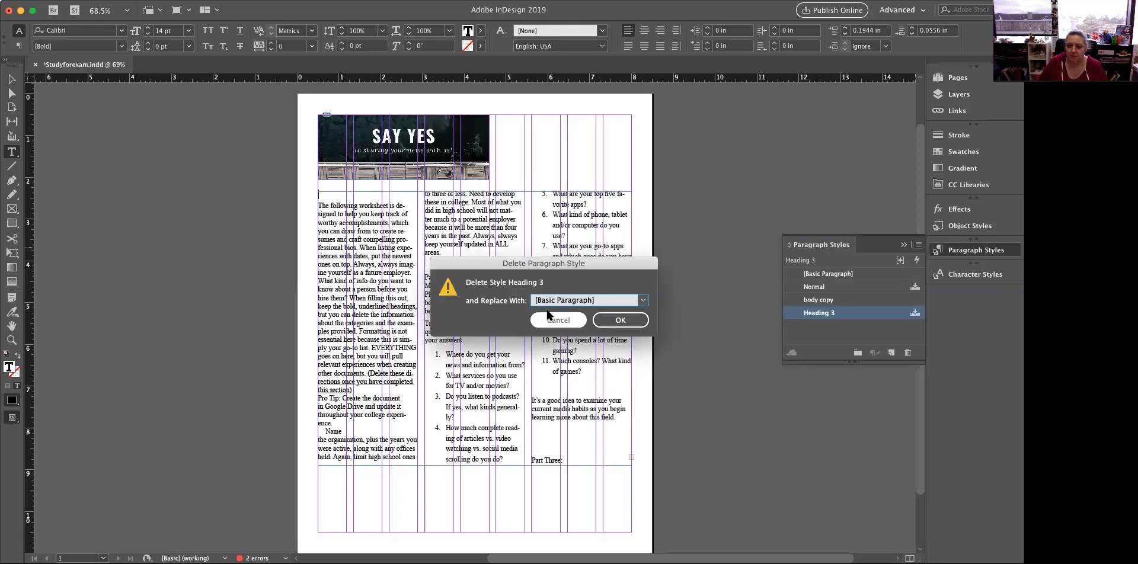
{"action": "left_click", "coordinate": [620, 320]}
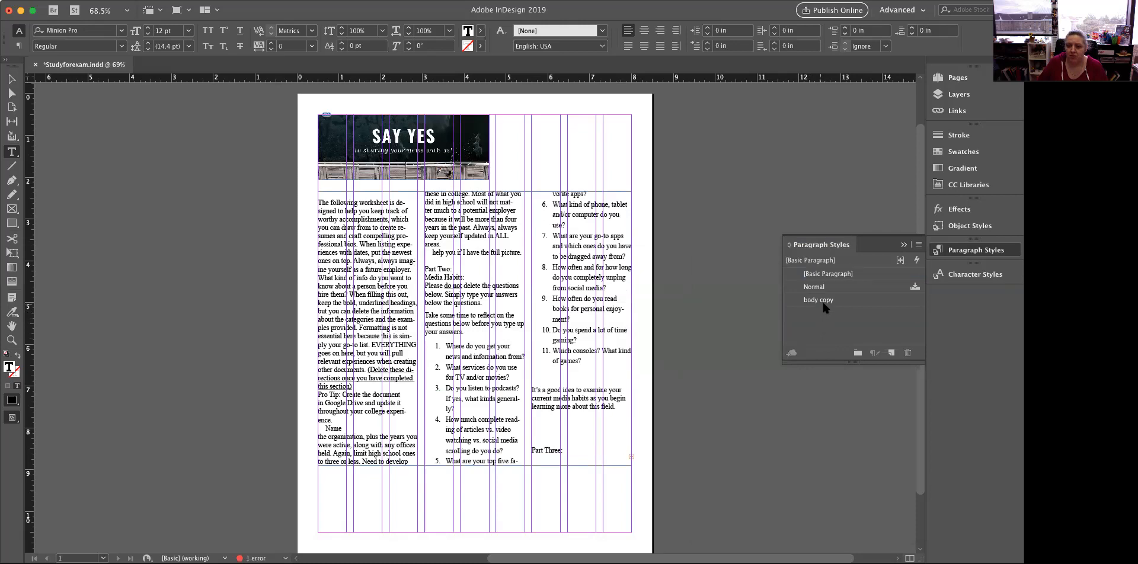
Delete the numbered media questions through "Part Three:", plus the visible text from "Personal, but professional bio" to the end of the frame
{"action": "left_click", "coordinate": [494, 347]}
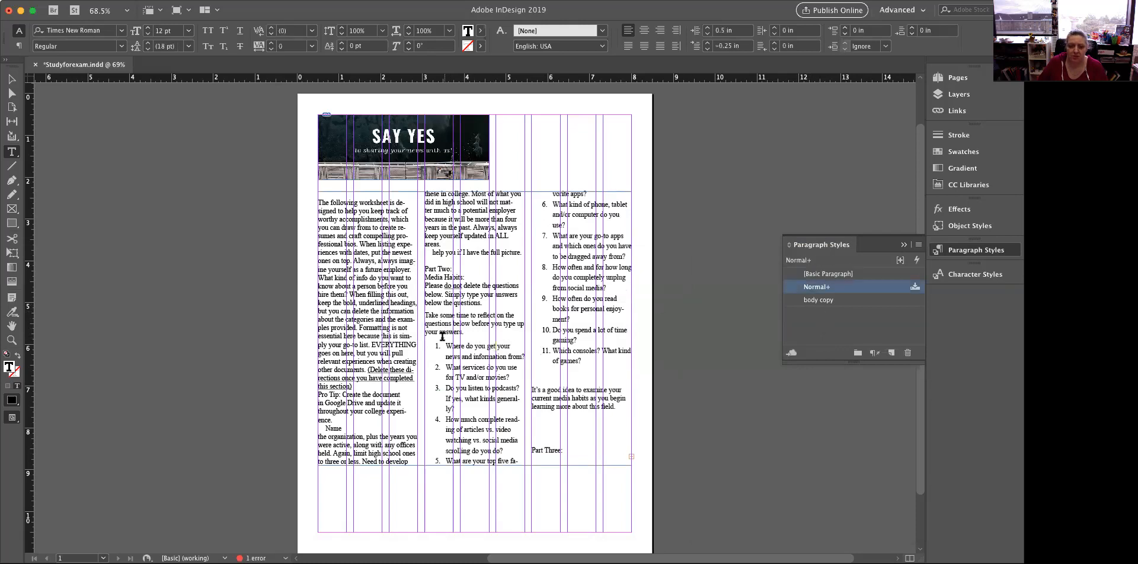
{"action": "left_click", "coordinate": [604, 462], "text": "shift"}
{"action": "key", "text": "super+v"}
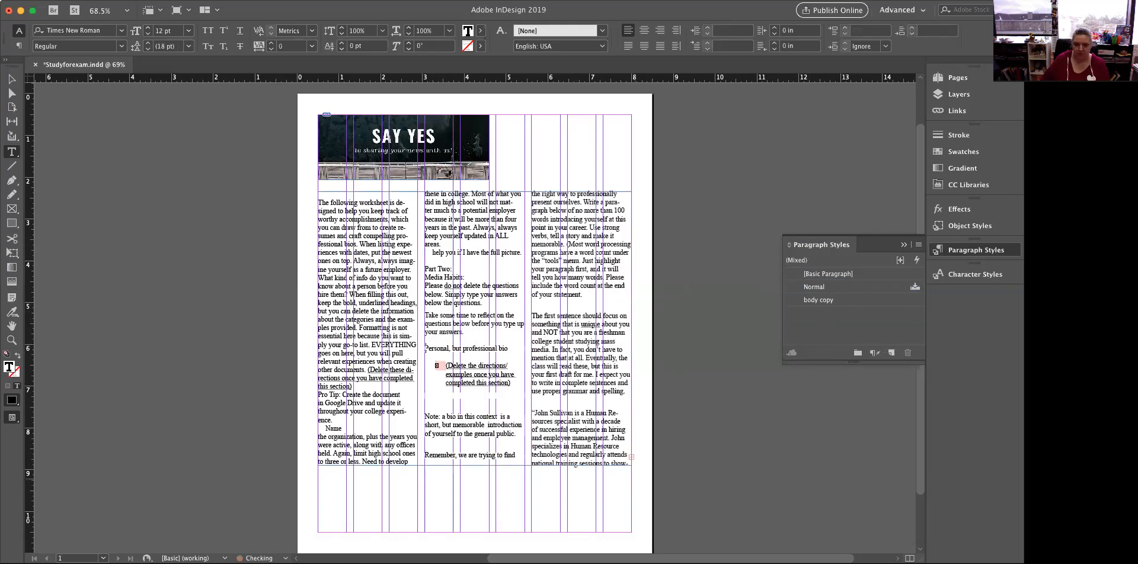
{"action": "left_click", "coordinate": [426, 347]}
{"action": "left_click_drag", "start_coordinate": [424, 348], "coordinate": [637, 491]}
{"action": "key", "text": "BackSpace"}
{"action": "key", "text": "BackSpace"}
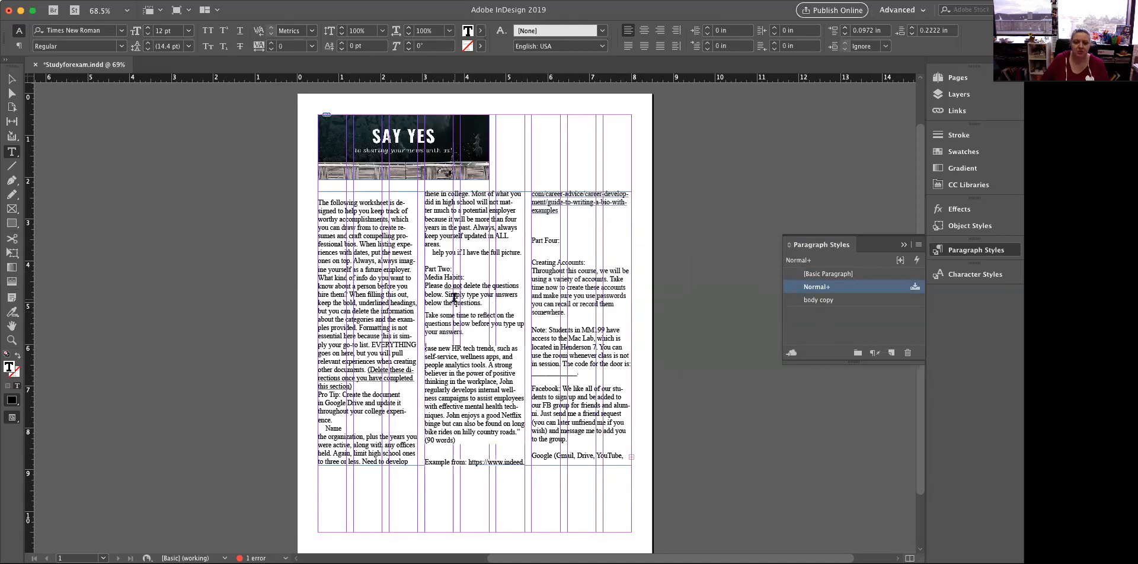
Apply the body copy paragraph style to the entire story and clear all its overrides
{"action": "key", "text": "Escape"}
{"action": "left_click", "coordinate": [410, 298]}
{"action": "key", "text": "super+a"}
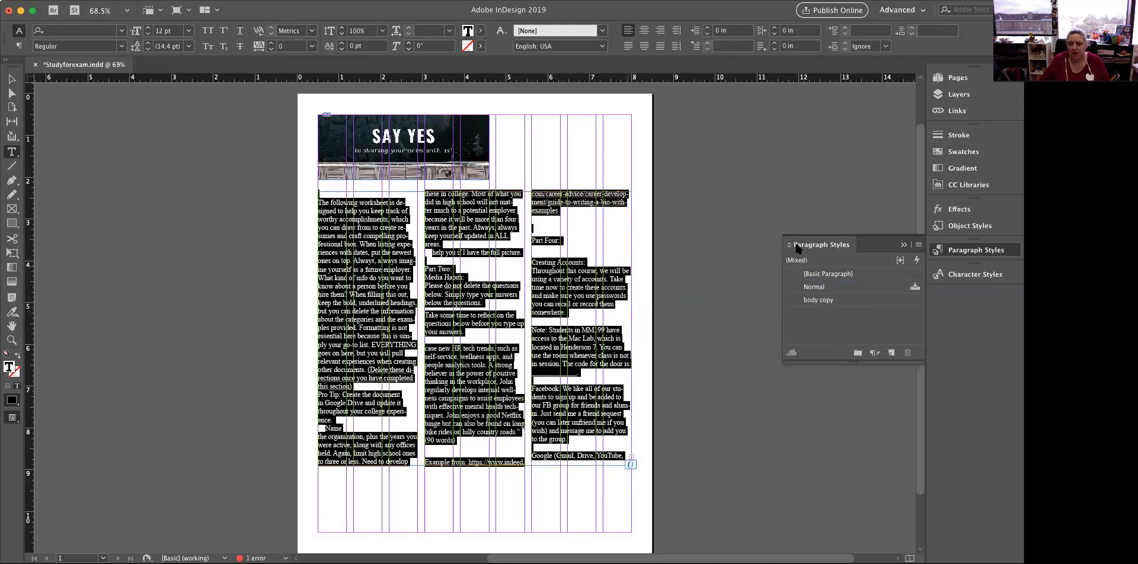
{"action": "left_click", "coordinate": [817, 299]}
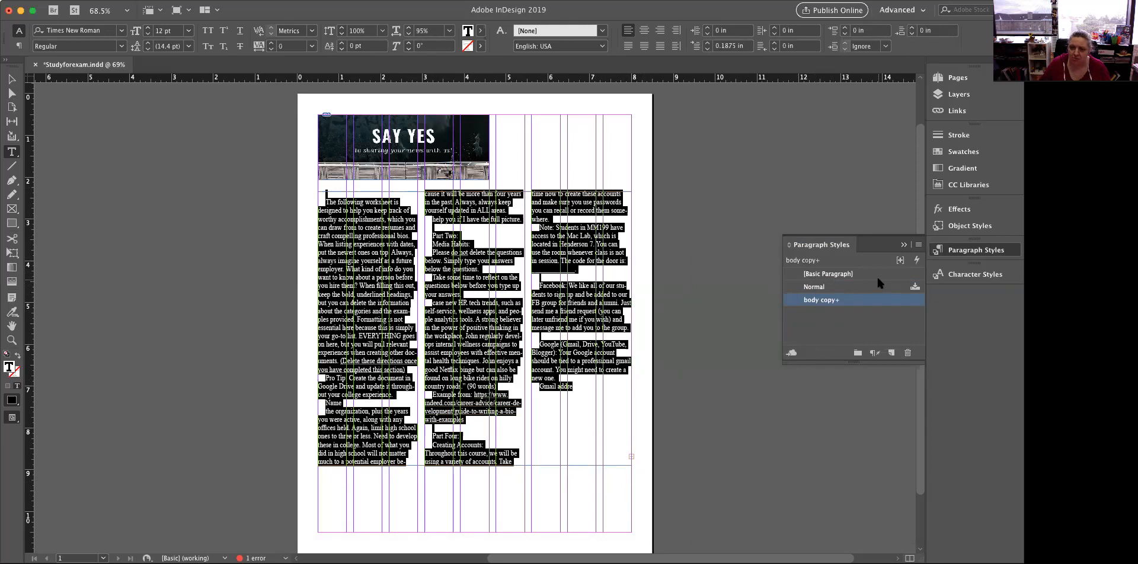
{"action": "left_click", "coordinate": [918, 246]}
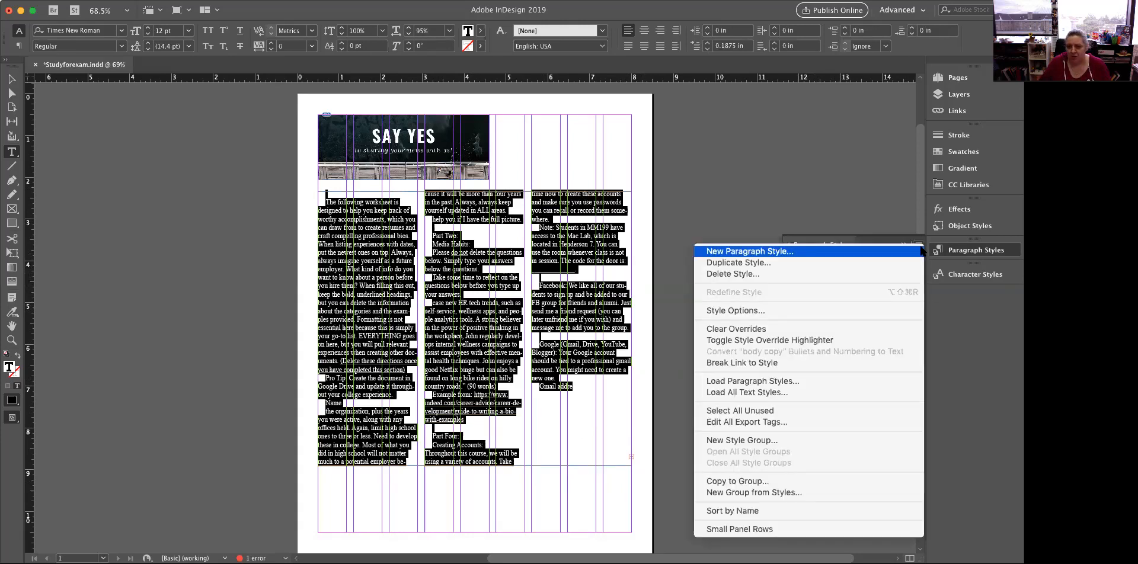
{"action": "left_click", "coordinate": [880, 330]}
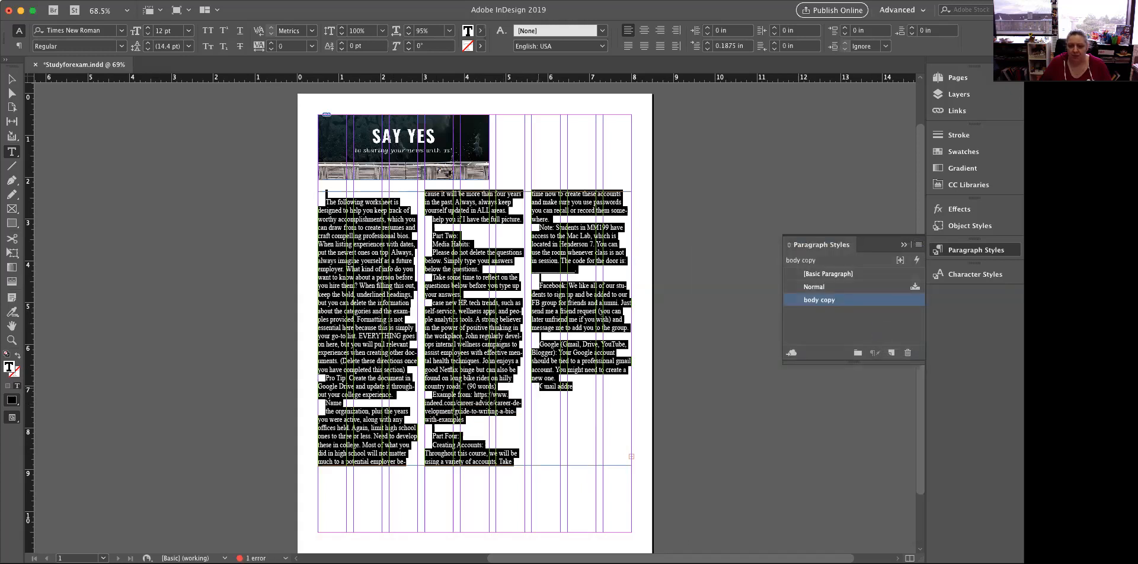
Complete the cut-off word in the last line so it reads "Gmail address"
{"action": "left_click", "coordinate": [560, 384]}
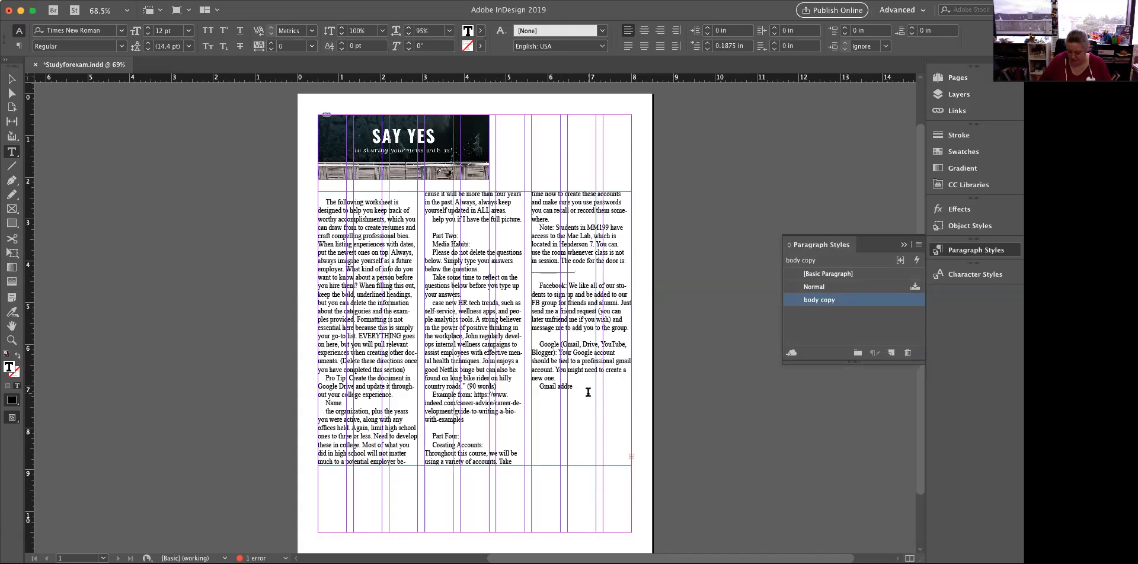
{"action": "type", "text": "ss"}
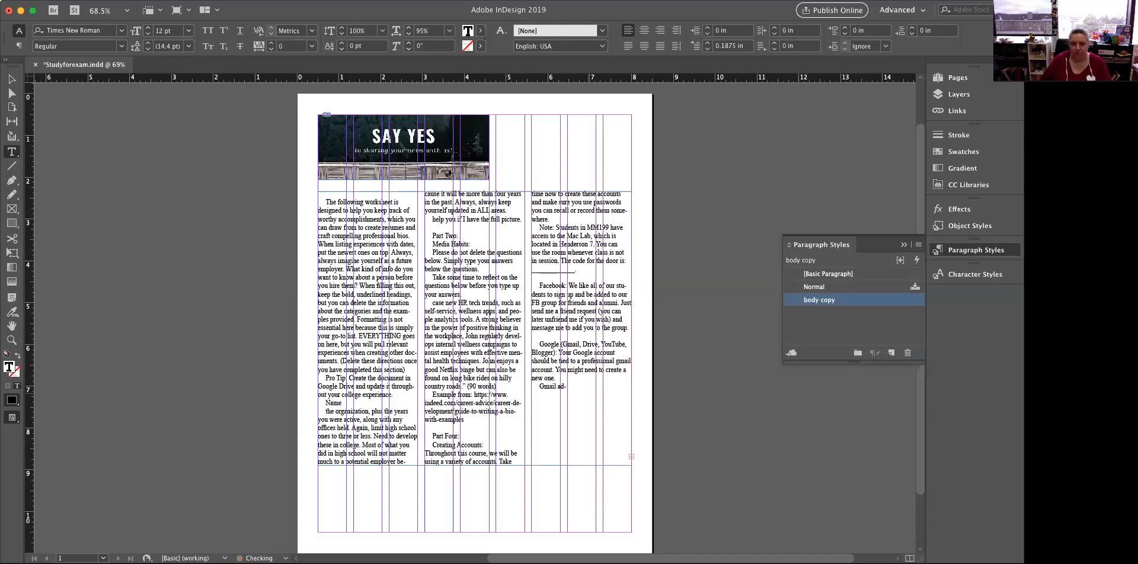
Delete the Facebook and Google account paragraphs, and the selected text after "The code for the door is:", from the third column
{"action": "left_click_drag", "start_coordinate": [532, 281], "coordinate": [583, 416]}
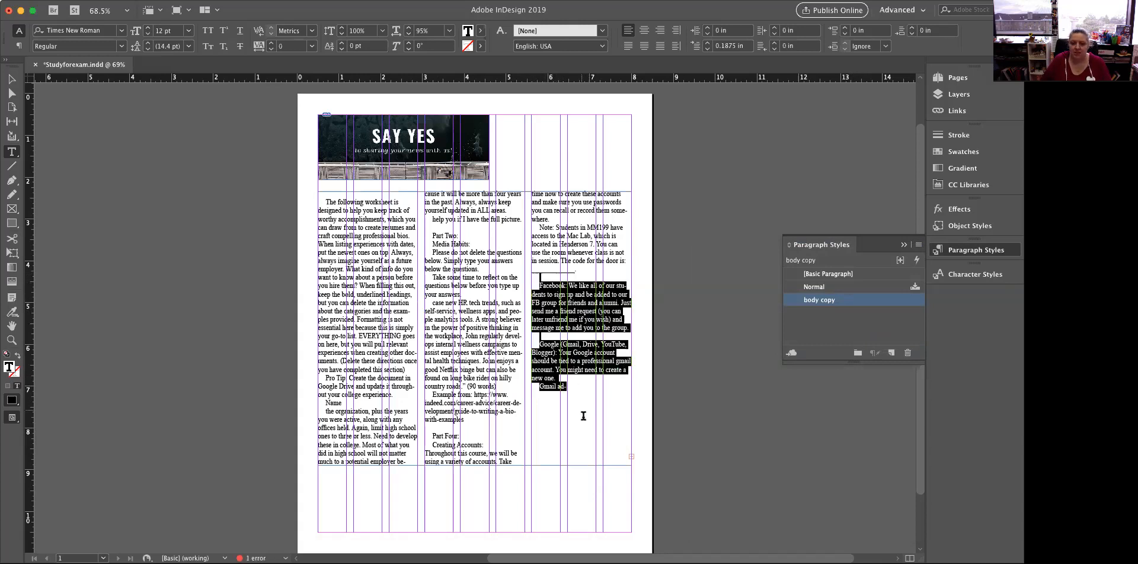
{"action": "key", "text": "BackSpace"}
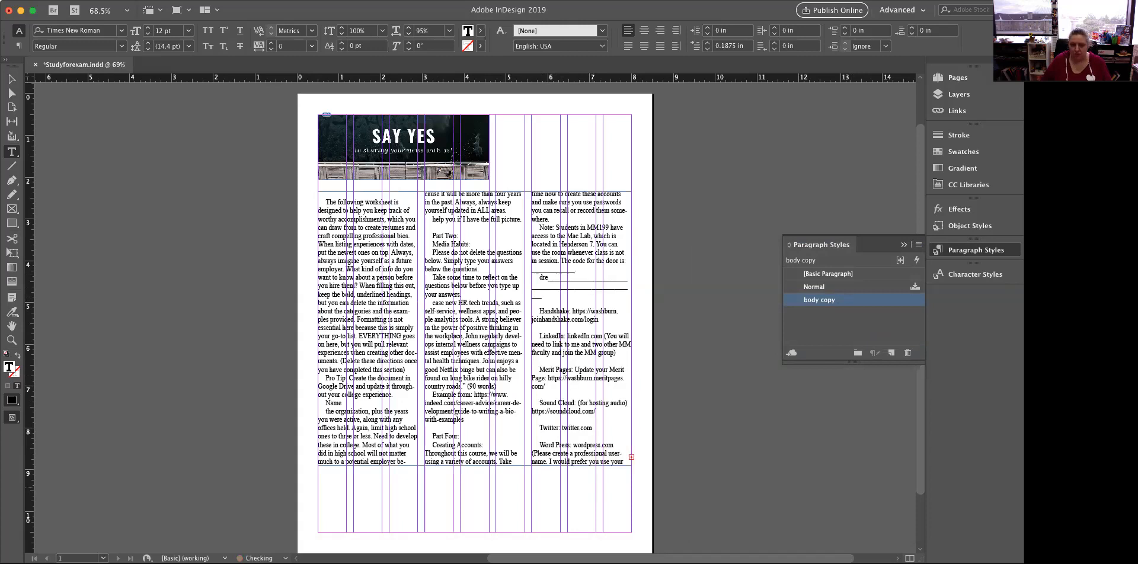
{"action": "scroll", "coordinate": [551, 355], "scroll_direction": "up", "scroll_amount": 2}
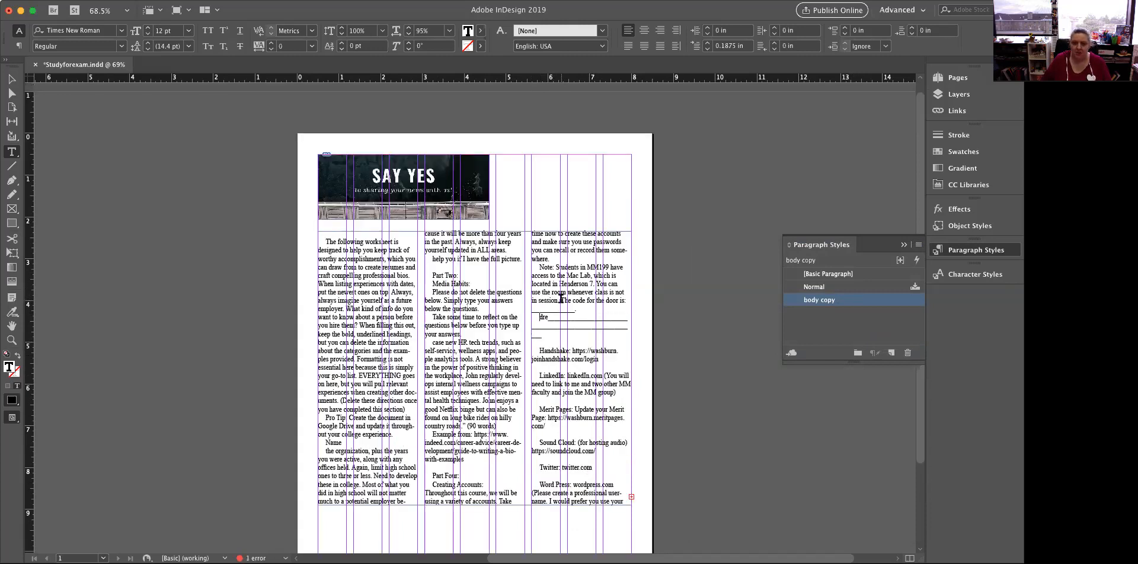
{"action": "left_click", "coordinate": [626, 300]}
{"action": "key", "text": "super+shift+End"}
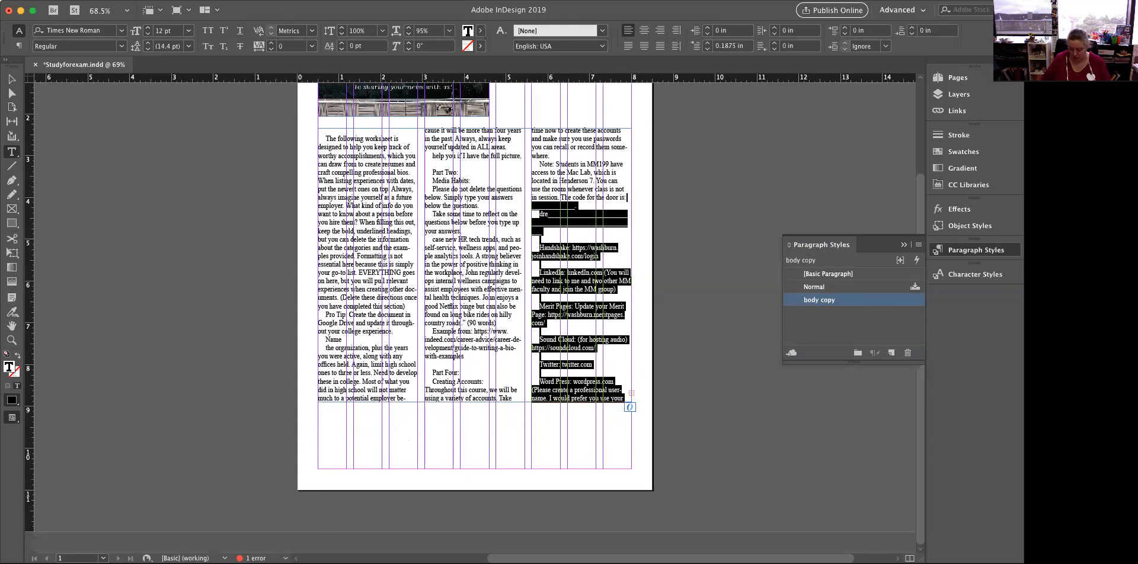
{"action": "key", "text": "BackSpace"}
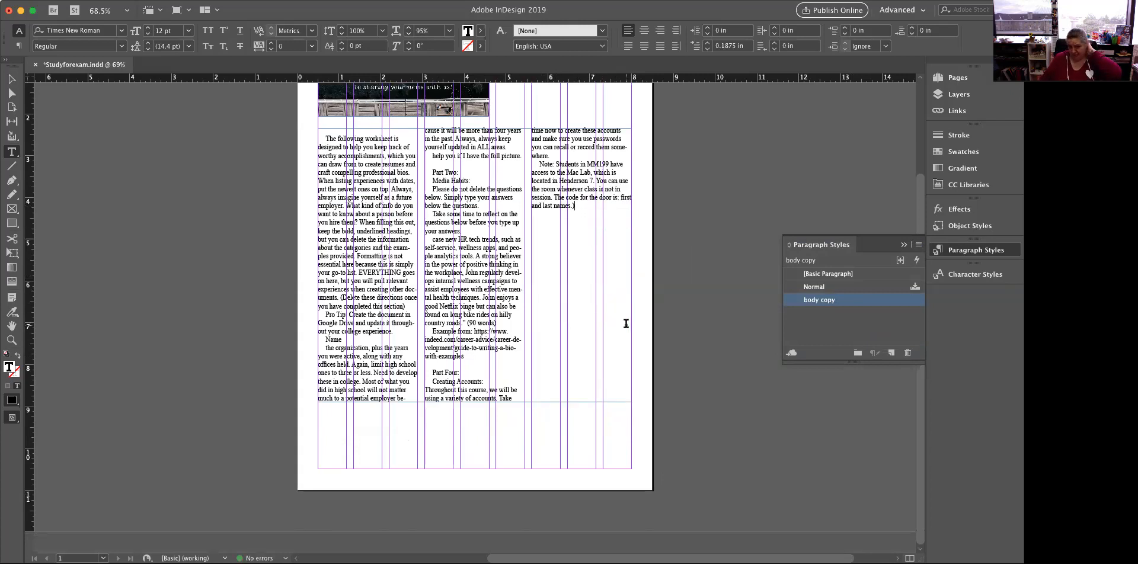
{"action": "scroll", "coordinate": [511, 327], "scroll_direction": "up", "scroll_amount": 4}
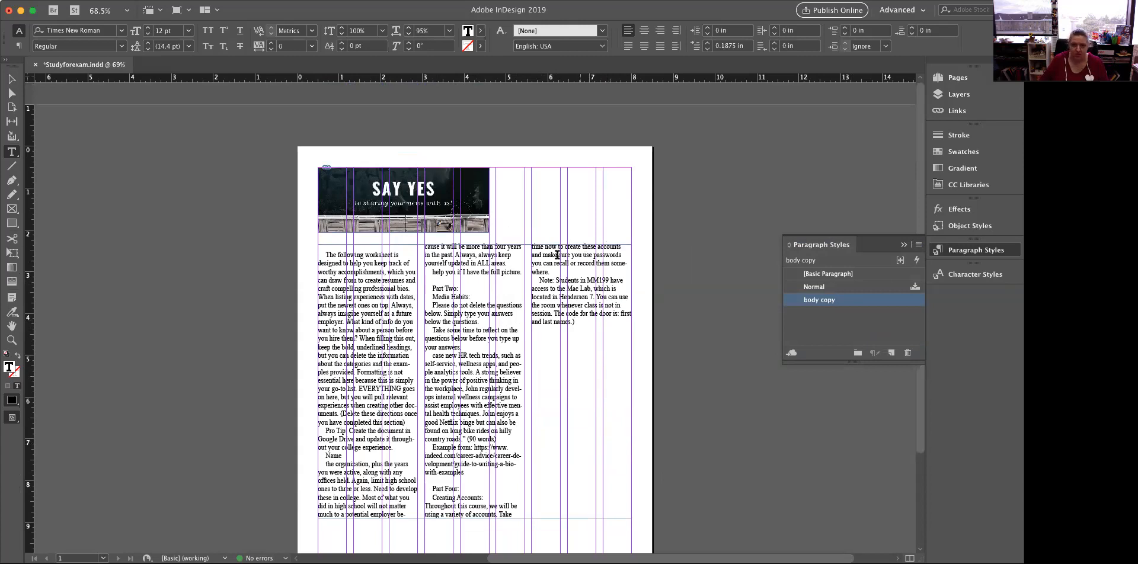
{"action": "scroll", "coordinate": [577, 148], "scroll_direction": "down", "scroll_amount": 4}
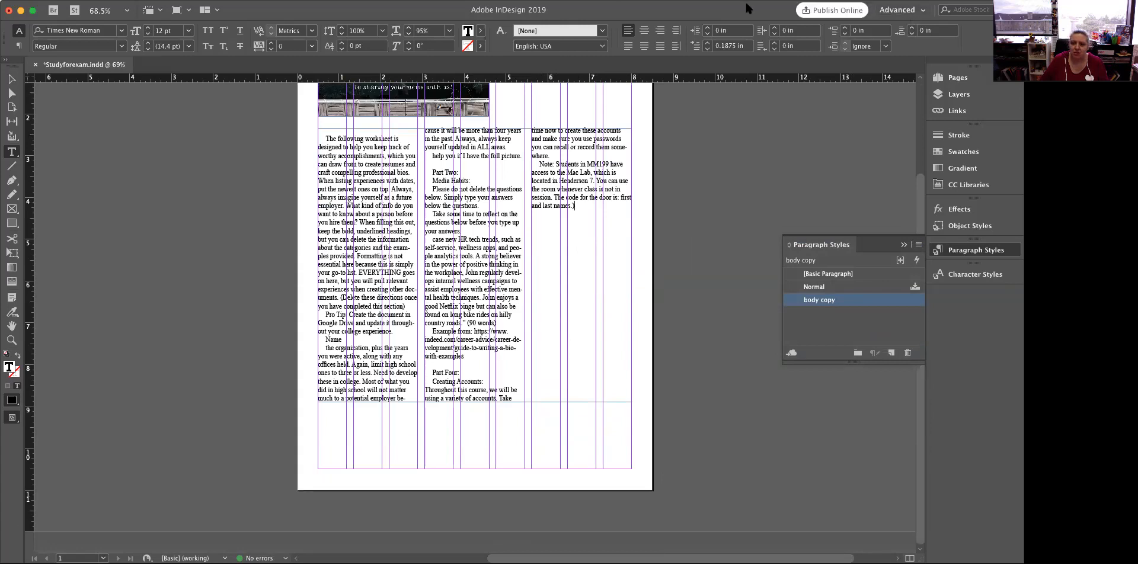
Open the A-Master spread and draw a text frame across the first four columns of its left page, ending at the bottom margin
{"action": "left_click", "coordinate": [950, 80]}
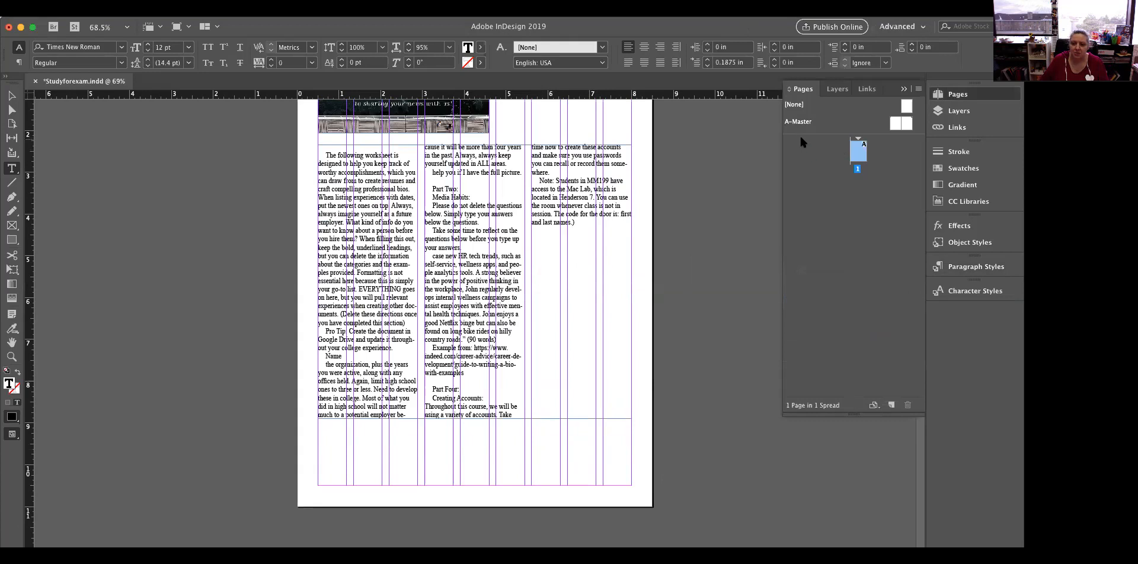
{"action": "double_click", "coordinate": [857, 156]}
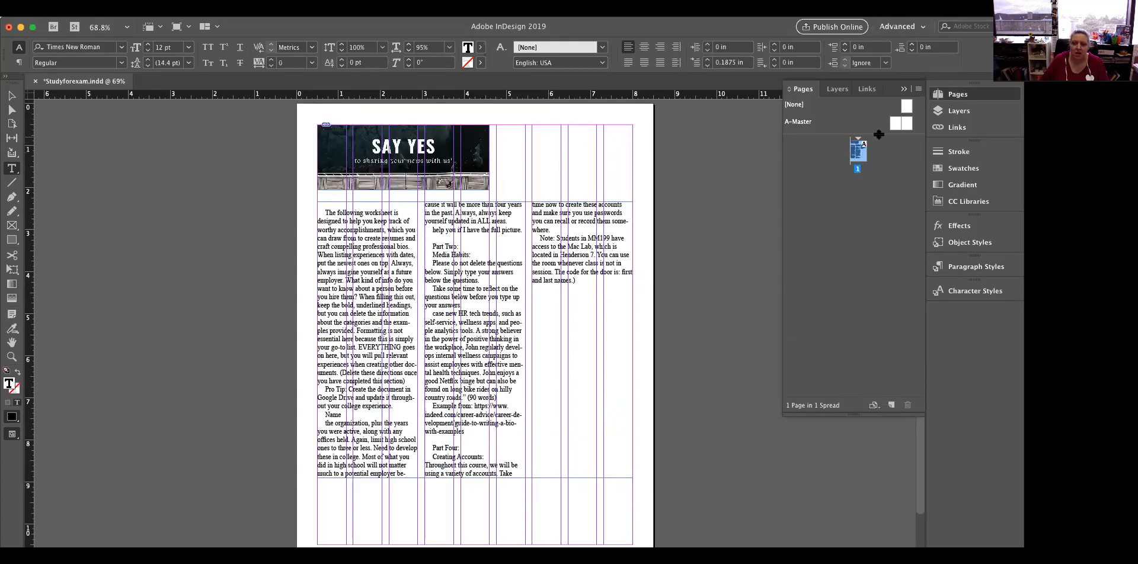
{"action": "double_click", "coordinate": [897, 122]}
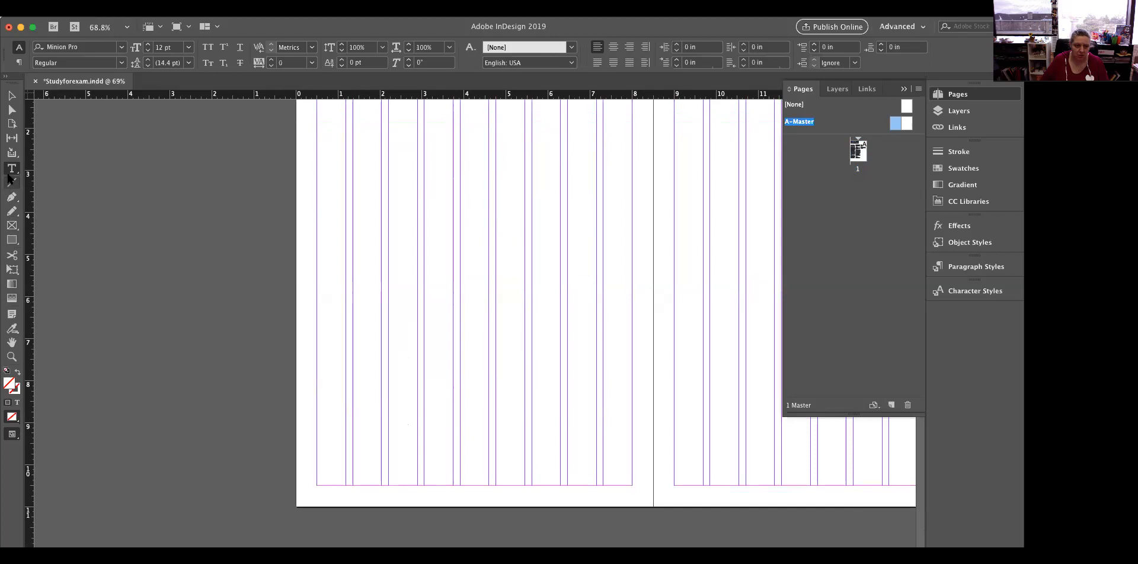
{"action": "left_click_drag", "start_coordinate": [317, 396], "coordinate": [454, 484]}
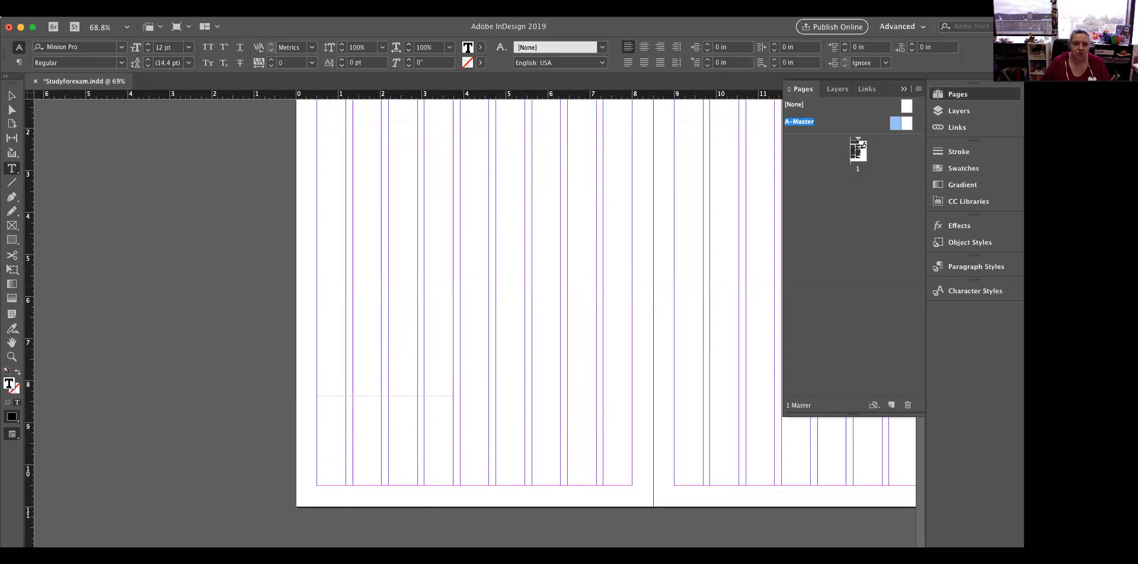
Insert a Current Page Number marker in the new text frame on the master page
{"action": "left_click", "coordinate": [172, 6]}
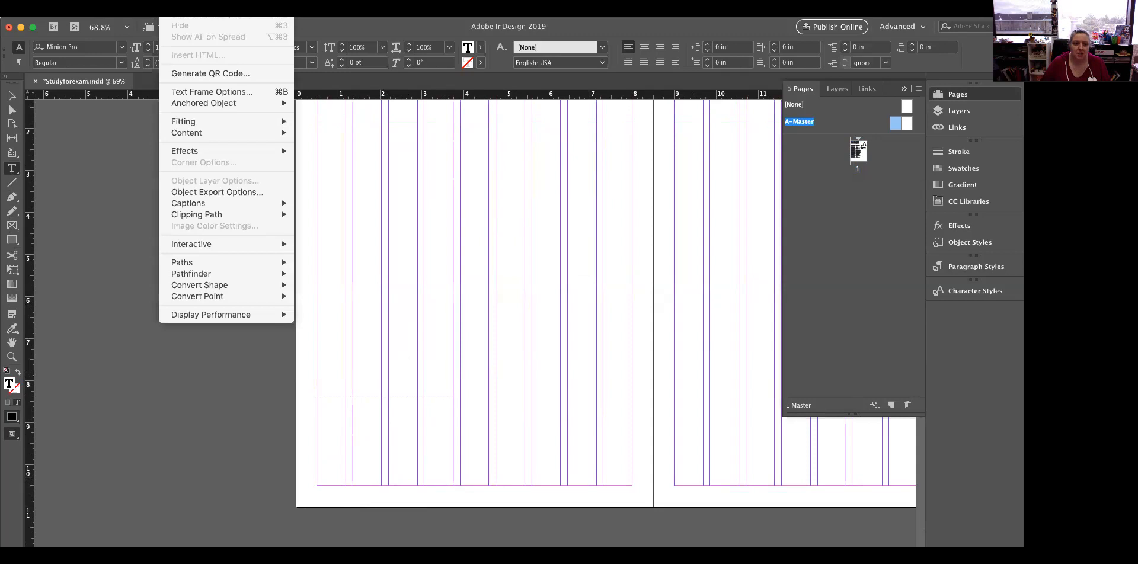
{"action": "mouse_move", "coordinate": [143, 6]}
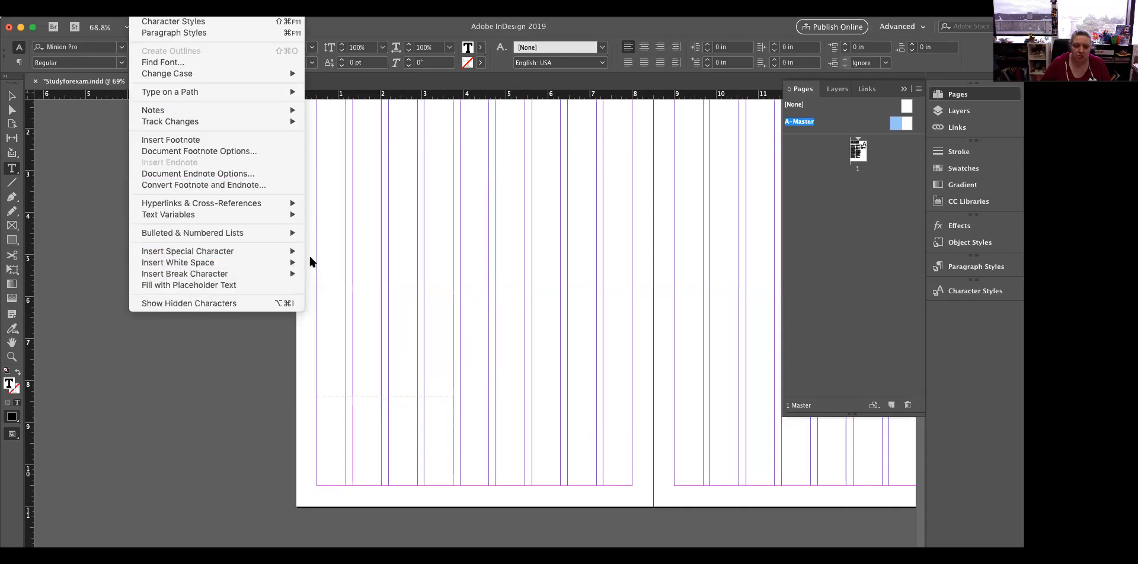
{"action": "mouse_move", "coordinate": [288, 251]}
{"action": "mouse_move", "coordinate": [329, 269]}
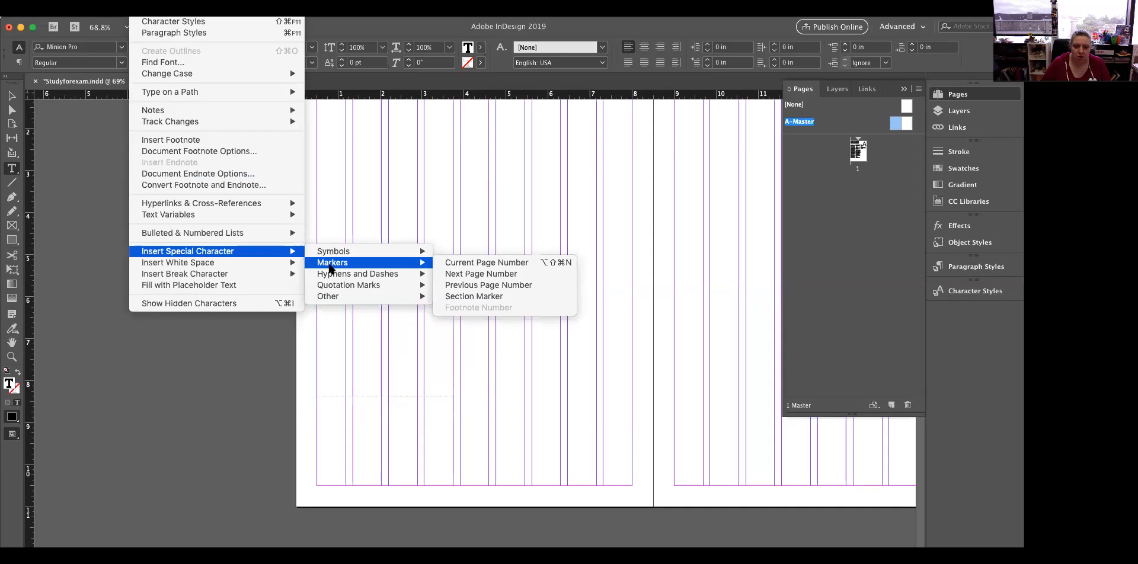
{"action": "left_click", "coordinate": [458, 268]}
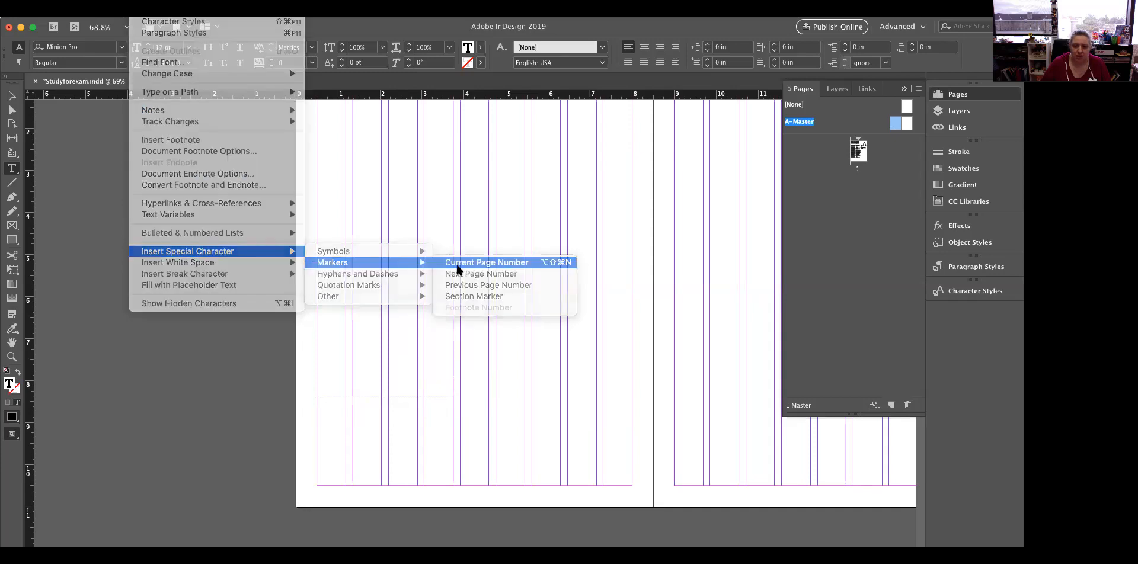
Enlarge the page number marker's font size to 210 pt
{"action": "left_click_drag", "start_coordinate": [326, 400], "coordinate": [316, 398]}
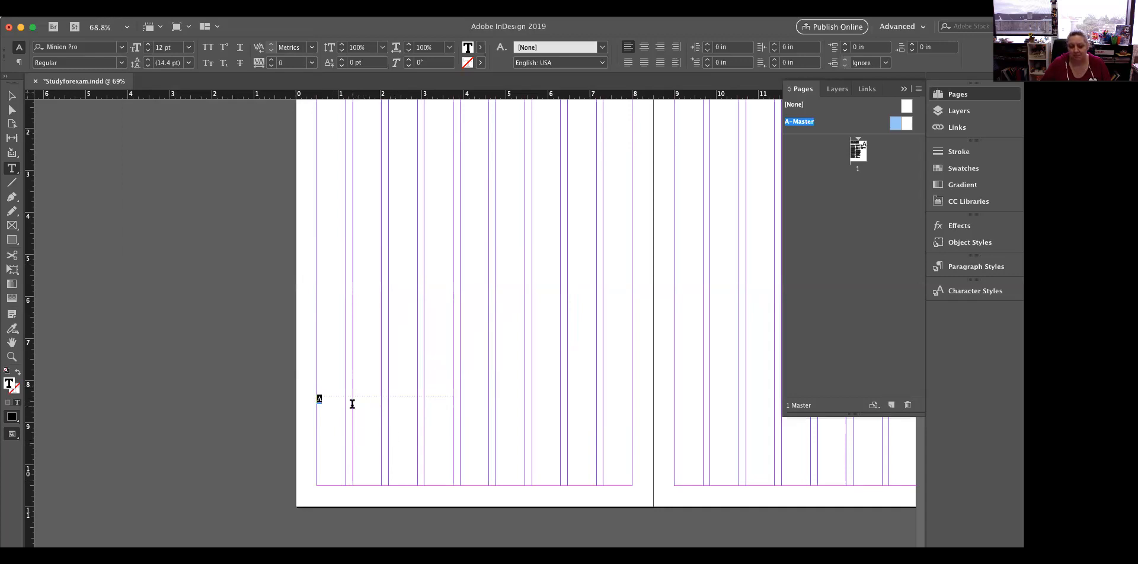
{"action": "key", "text": "super+shift+period"}
{"action": "key", "text": "super+shift+period"}
{"action": "key", "text": "super+shift+period"}
{"action": "key", "text": "super+shift+period"}
{"action": "key", "text": "super+shift+period"}
{"action": "key", "text": "super+shift+period"}
{"action": "key", "text": "super+shift+period"}
{"action": "key", "text": "super+shift+period"}
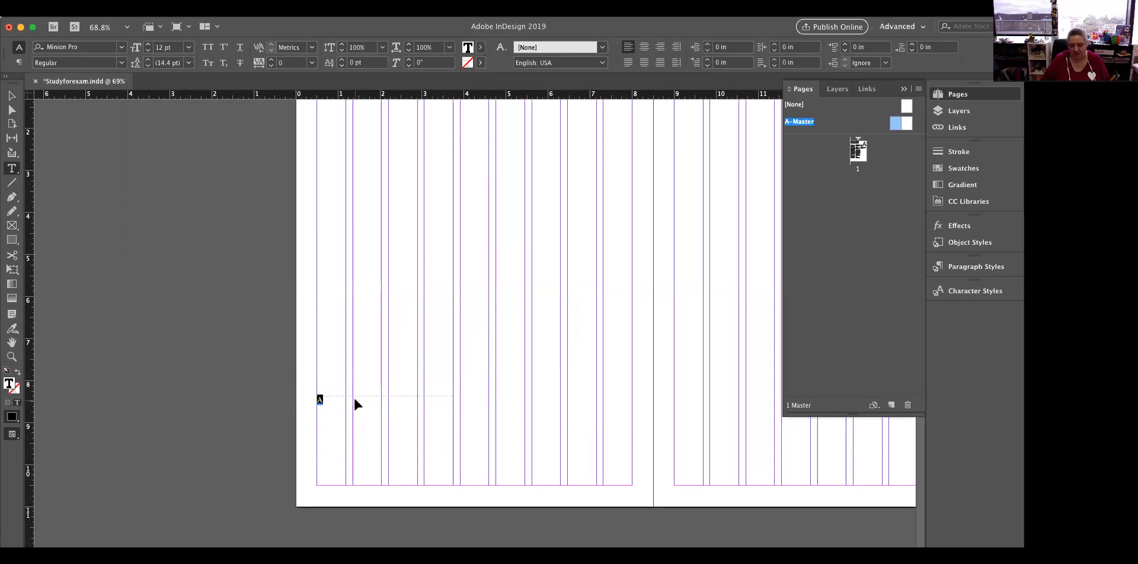
{"action": "key", "text": "super+shift+period"}
{"action": "key", "text": "super+shift+period"}
{"action": "key", "text": "super+shift+period"}
{"action": "key", "text": "super+shift+period"}
{"action": "key", "text": "super+shift+period"}
{"action": "key", "text": "super+shift+period"}
{"action": "key", "text": "super+shift+period"}
{"action": "key", "text": "super+shift+period"}
{"action": "key", "text": "super+shift+period"}
{"action": "key", "text": "super+shift+period"}
{"action": "key", "text": "super+shift+period"}
{"action": "key", "text": "super+shift+period"}
{"action": "key", "text": "super+shift+period"}
{"action": "key", "text": "super+shift+period"}
{"action": "key", "text": "super+shift+period"}
{"action": "key", "text": "super+shift+period"}
{"action": "key", "text": "super+shift+period"}
{"action": "key", "text": "super+shift+period"}
{"action": "key", "text": "super+shift+period"}
{"action": "key", "text": "super+shift+period"}
{"action": "key", "text": "super+shift+period"}
{"action": "key", "text": "super+shift+period"}
{"action": "key", "text": "super+shift+period"}
{"action": "key", "text": "super+shift+period"}
{"action": "key", "text": "super+shift+period"}
{"action": "key", "text": "super+shift+period"}
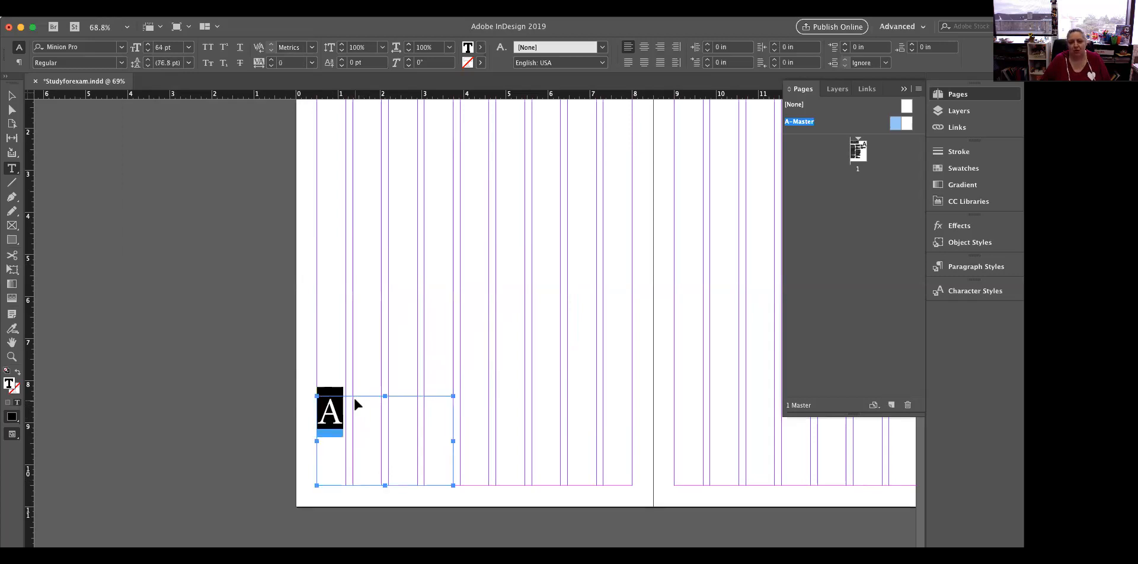
{"action": "key", "text": "super+shift+period"}
{"action": "key", "text": "super+shift+period"}
{"action": "key", "text": "super+shift+period"}
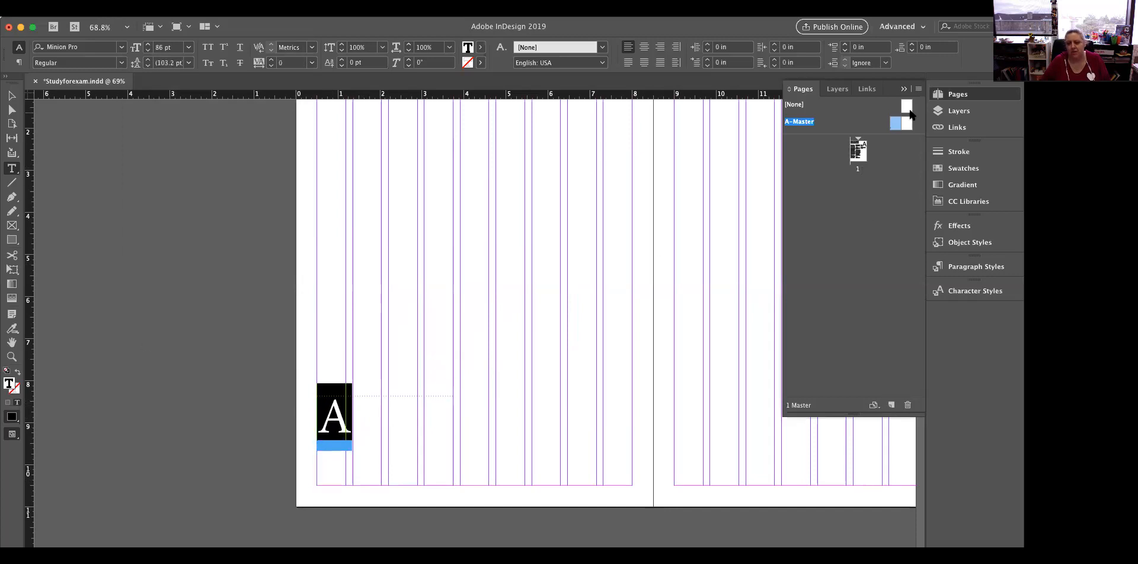
{"action": "key", "text": "super+shift+period"}
{"action": "key", "text": "super+shift+period"}
{"action": "key", "text": "super+shift+period"}
{"action": "key", "text": "super+shift+period"}
{"action": "key", "text": "super+shift+period"}
{"action": "key", "text": "super+shift+period"}
{"action": "key", "text": "super+shift+period"}
{"action": "key", "text": "super+shift+period"}
{"action": "key", "text": "super+shift+period"}
{"action": "key", "text": "super+shift+period"}
{"action": "key", "text": "super+shift+period"}
{"action": "key", "text": "super+shift+period"}
{"action": "key", "text": "super+shift+period"}
{"action": "key", "text": "super+shift+period"}
{"action": "key", "text": "super+shift+period"}
{"action": "key", "text": "super+shift+period"}
{"action": "key", "text": "super+shift+period"}
{"action": "key", "text": "super+shift+period"}
{"action": "key", "text": "super+shift+period"}
{"action": "key", "text": "super+shift+period"}
{"action": "key", "text": "super+shift+period"}
{"action": "key", "text": "super+shift+period"}
{"action": "key", "text": "super+shift+period"}
{"action": "key", "text": "super+shift+period"}
{"action": "key", "text": "super+shift+period"}
{"action": "key", "text": "super+shift+period"}
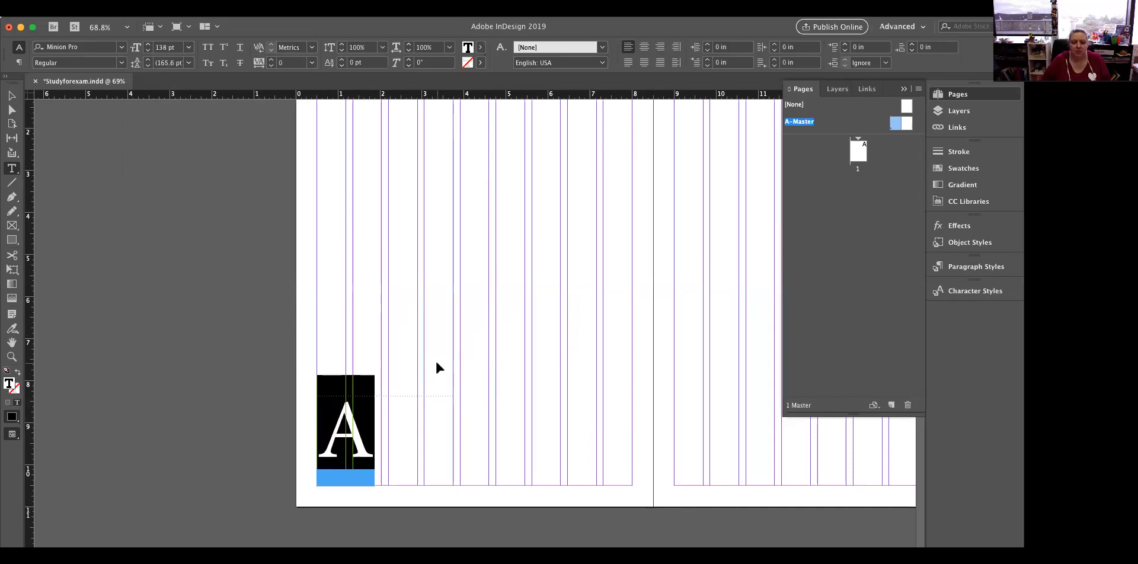
{"action": "key", "text": "super+shift+period"}
{"action": "key", "text": "super+shift+period"}
{"action": "key", "text": "super+shift+period"}
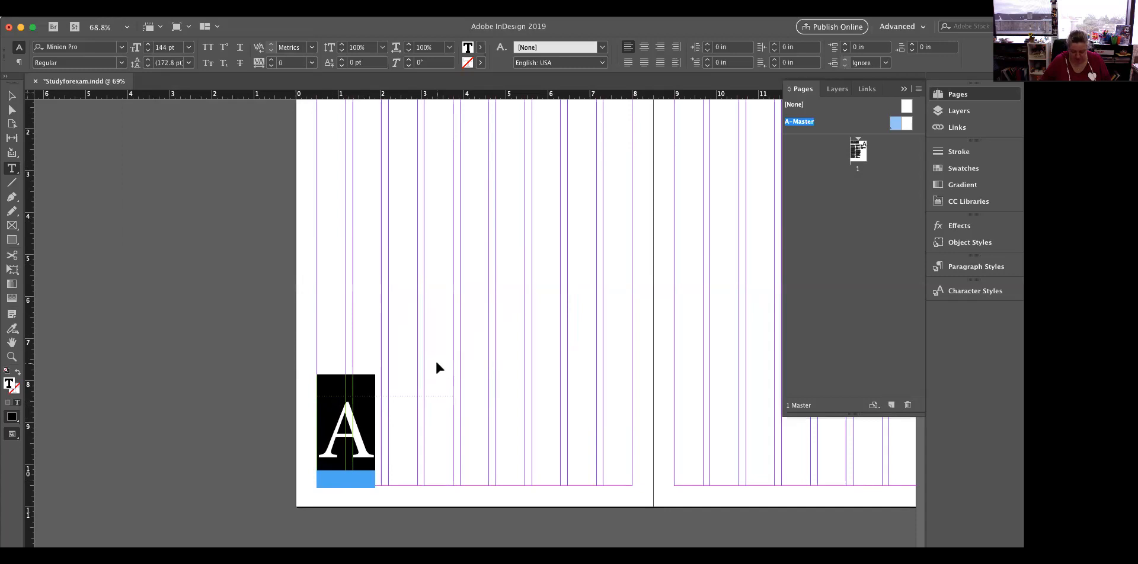
{"action": "key", "text": "super+shift+period"}
{"action": "key", "text": "super+shift+period"}
{"action": "key", "text": "super+shift+period"}
{"action": "key", "text": "super+shift+period"}
{"action": "key", "text": "super+shift+period"}
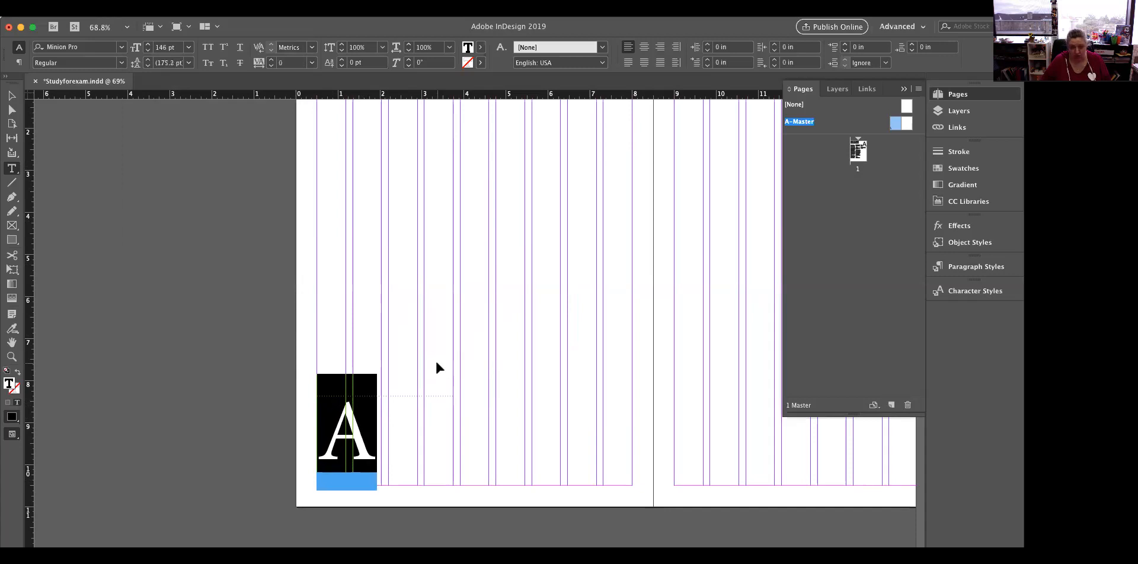
{"action": "key", "text": "super+shift+period"}
{"action": "key", "text": "super+shift+period"}
{"action": "key", "text": "super+shift+period"}
{"action": "key", "text": "super+shift+period"}
{"action": "key", "text": "super+shift+period"}
{"action": "key", "text": "super+shift+period"}
{"action": "key", "text": "super+shift+period"}
{"action": "key", "text": "super+shift+period"}
{"action": "key", "text": "super+shift+period"}
{"action": "key", "text": "super+shift+period"}
{"action": "key", "text": "super+shift+period"}
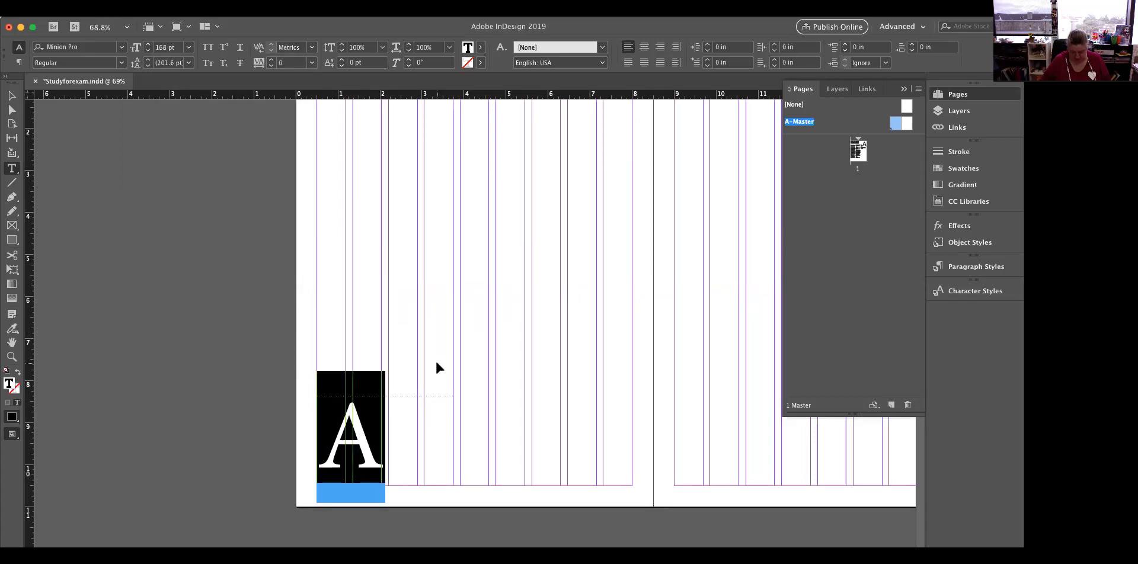
{"action": "key", "text": "super+shift+period"}
{"action": "key", "text": "super+shift+period"}
{"action": "key", "text": "super+shift+period"}
{"action": "key", "text": "super+shift+period"}
{"action": "key", "text": "super+shift+period"}
{"action": "key", "text": "super+shift+period"}
{"action": "key", "text": "super+shift+period"}
{"action": "key", "text": "super+shift+period"}
{"action": "key", "text": "super+shift+period"}
{"action": "key", "text": "super+shift+period"}
{"action": "key", "text": "super+shift+period"}
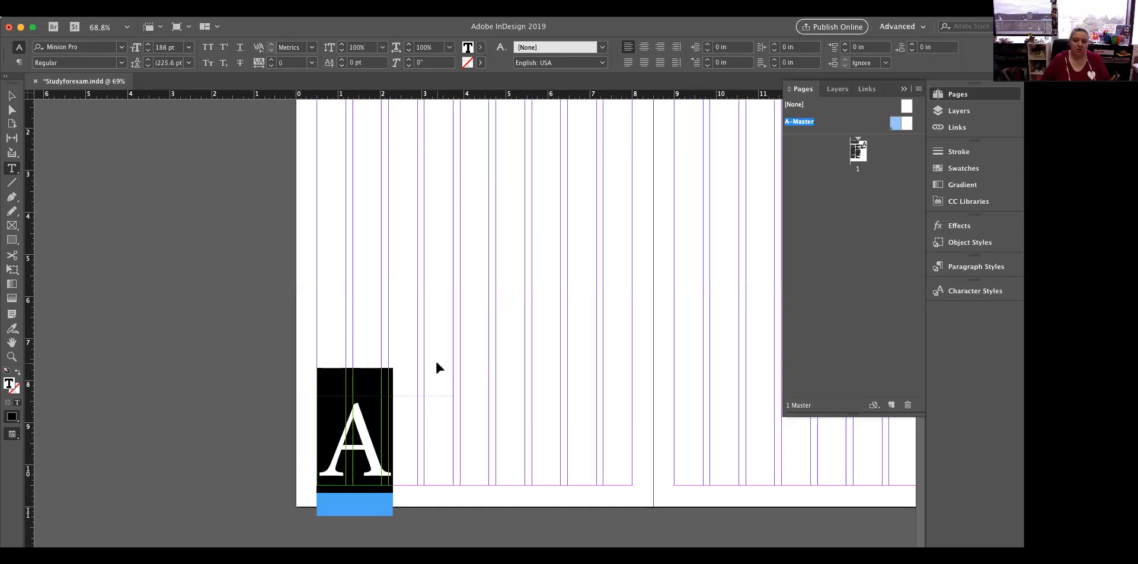
{"action": "key", "text": "super+shift+period"}
{"action": "key", "text": "super+shift+period"}
{"action": "key", "text": "super+shift+period"}
{"action": "key", "text": "super+shift+period"}
{"action": "key", "text": "super+shift+period"}
{"action": "key", "text": "super+shift+period"}
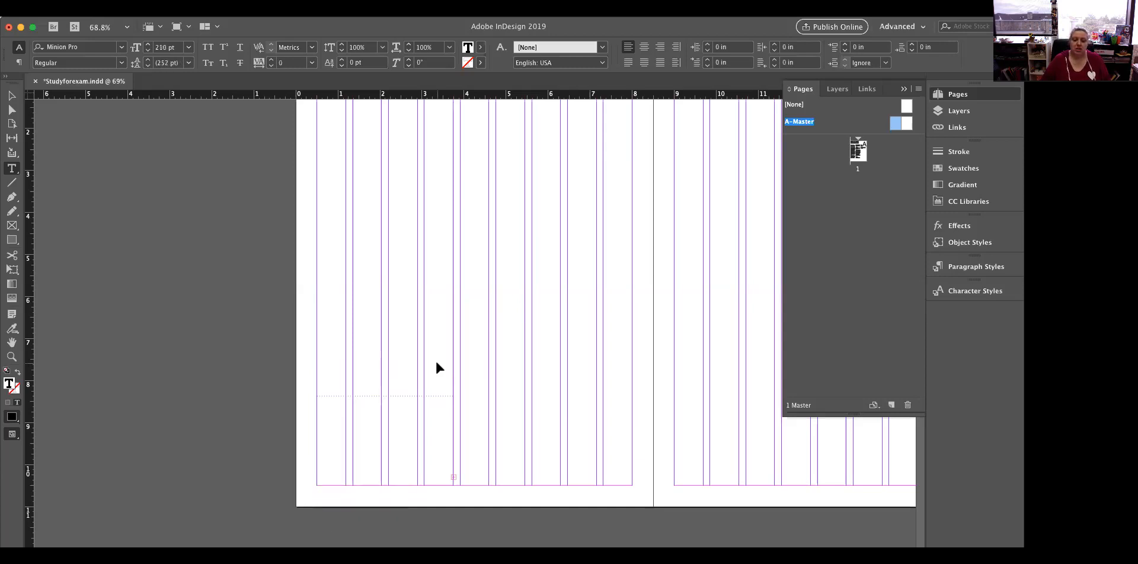
{"action": "key", "text": "super+shift+comma"}
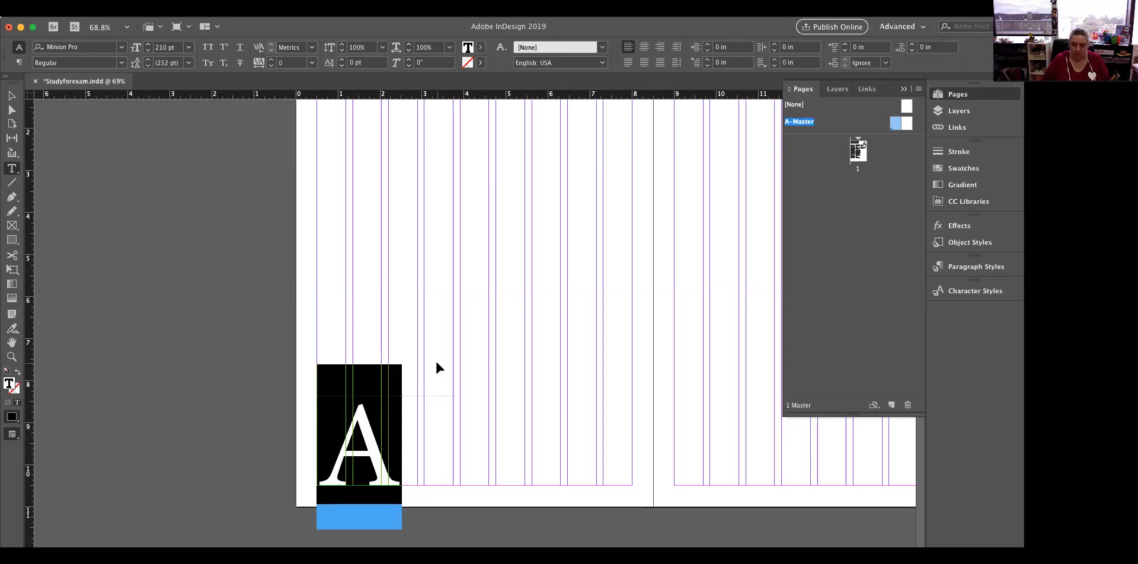
Tint the page number marker light gray and deselect it
{"action": "left_click", "coordinate": [480, 47]}
{"action": "left_click", "coordinate": [456, 65]}
{"action": "left_click_drag", "start_coordinate": [455, 81], "coordinate": [407, 83]}
{"action": "left_click", "coordinate": [578, 233]}
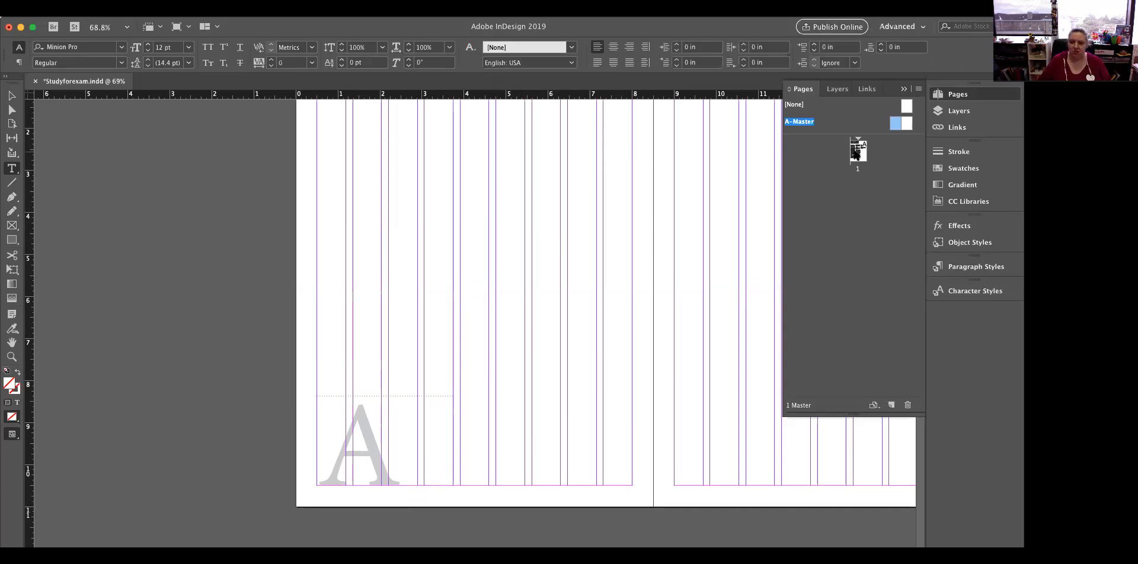
Check page 1 for the page number and apply the left A-Master page to it
{"action": "left_click", "coordinate": [856, 153], "text": "alt"}
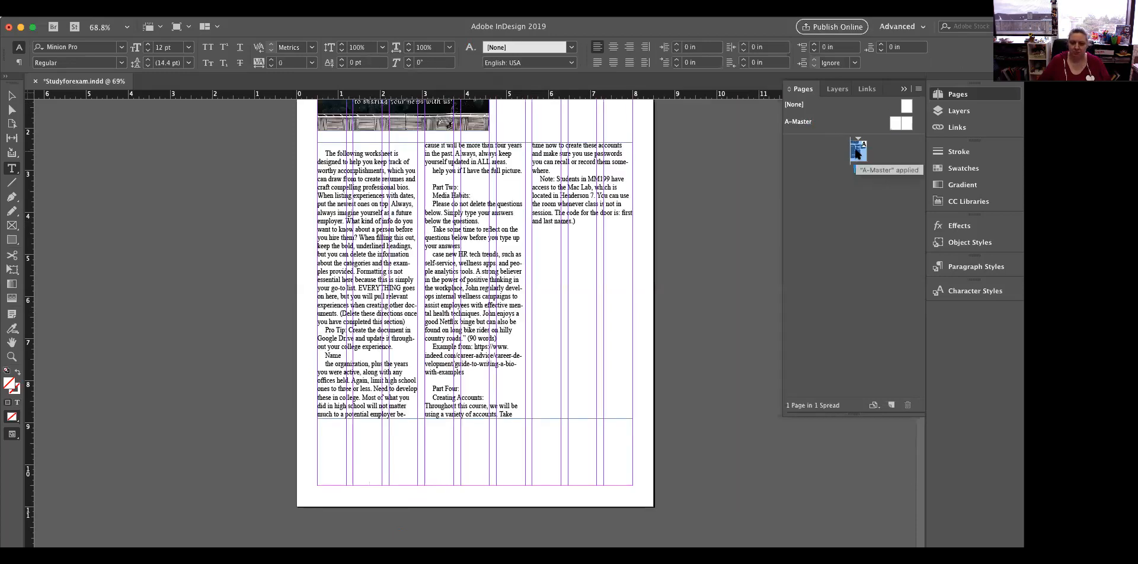
{"action": "left_click", "coordinate": [894, 123]}
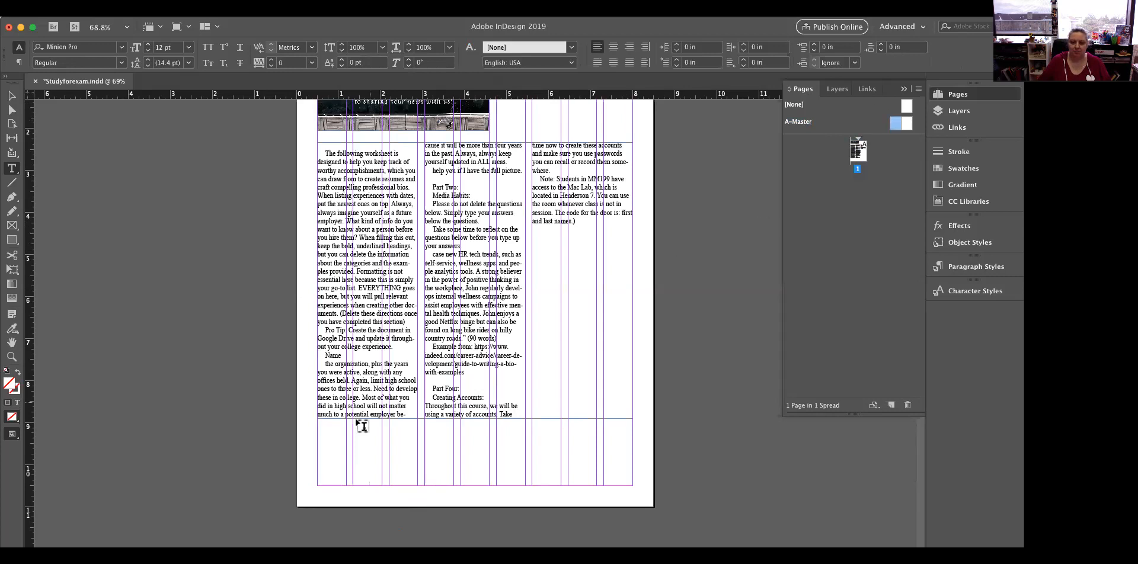
{"action": "double_click", "coordinate": [857, 153]}
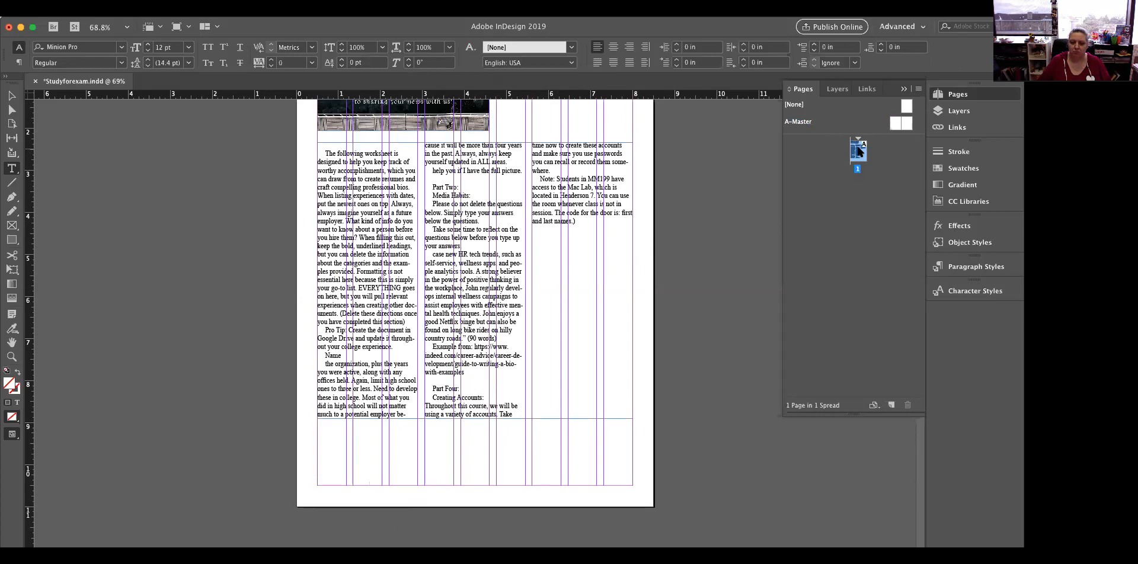
{"action": "scroll", "coordinate": [705, 221], "scroll_direction": "down", "scroll_amount": 3}
{"action": "double_click", "coordinate": [895, 124]}
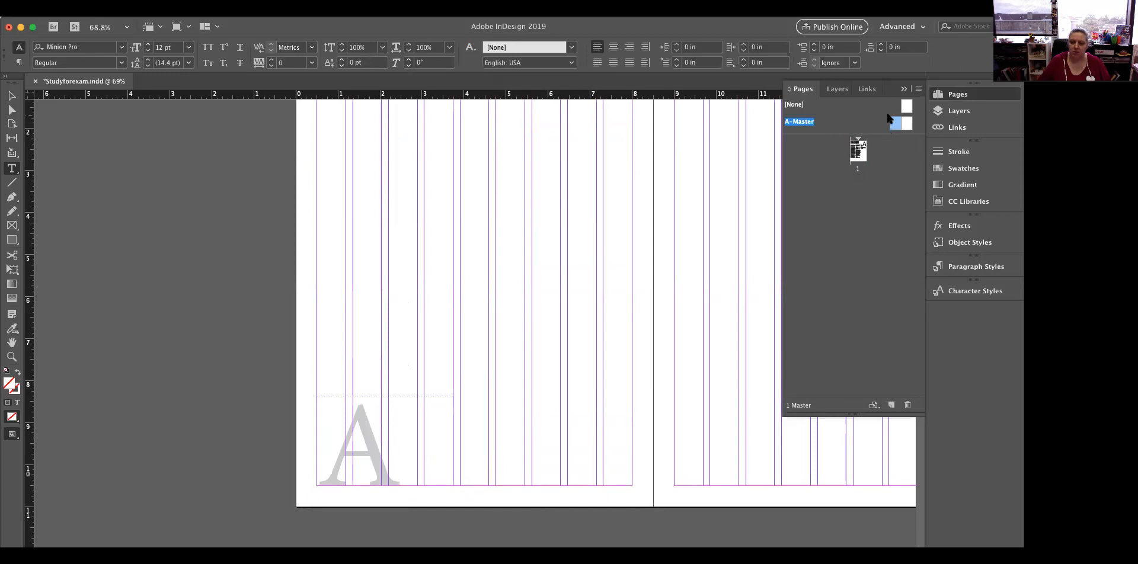
{"action": "left_click_drag", "start_coordinate": [893, 124], "coordinate": [855, 154]}
{"action": "scroll", "coordinate": [436, 338], "scroll_direction": "down", "scroll_amount": 2}
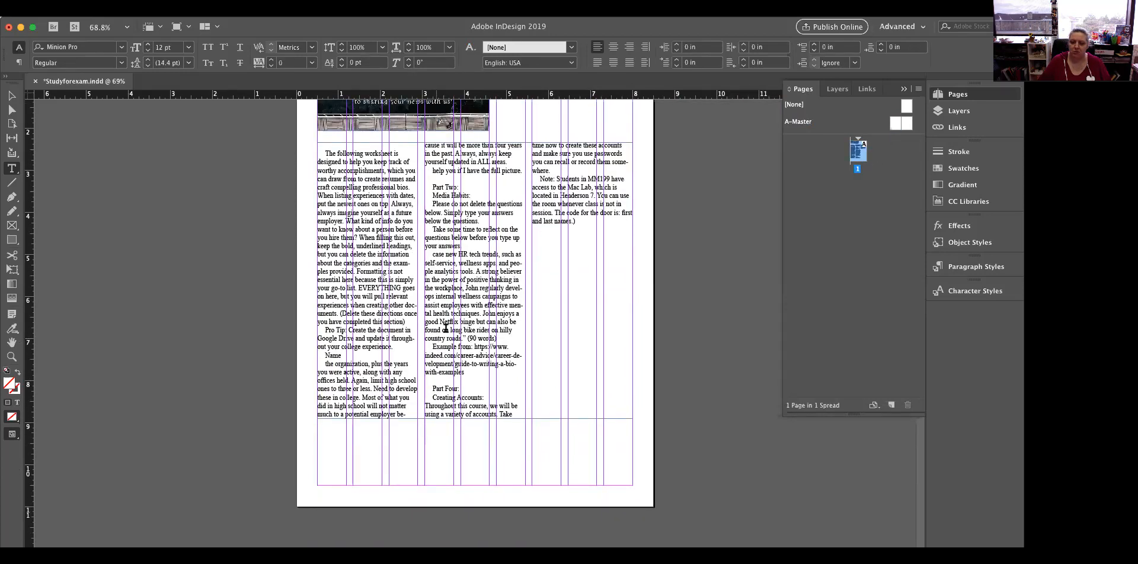
Shorten the three-column text frame on page 1 from its lower edge to a height of 4.58 in
{"action": "left_click", "coordinate": [12, 95]}
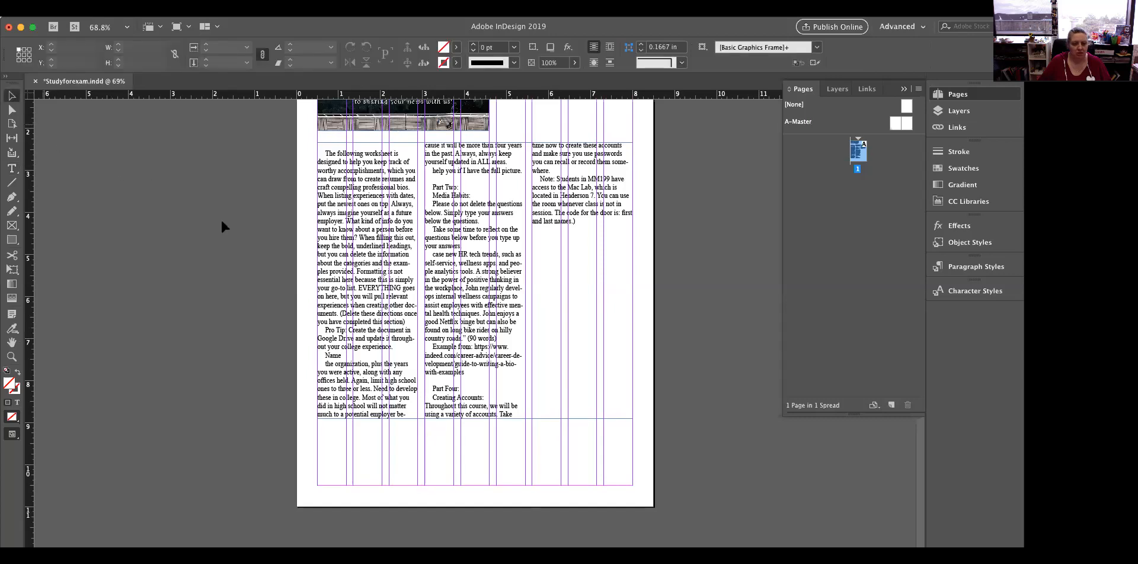
{"action": "left_click", "coordinate": [408, 324]}
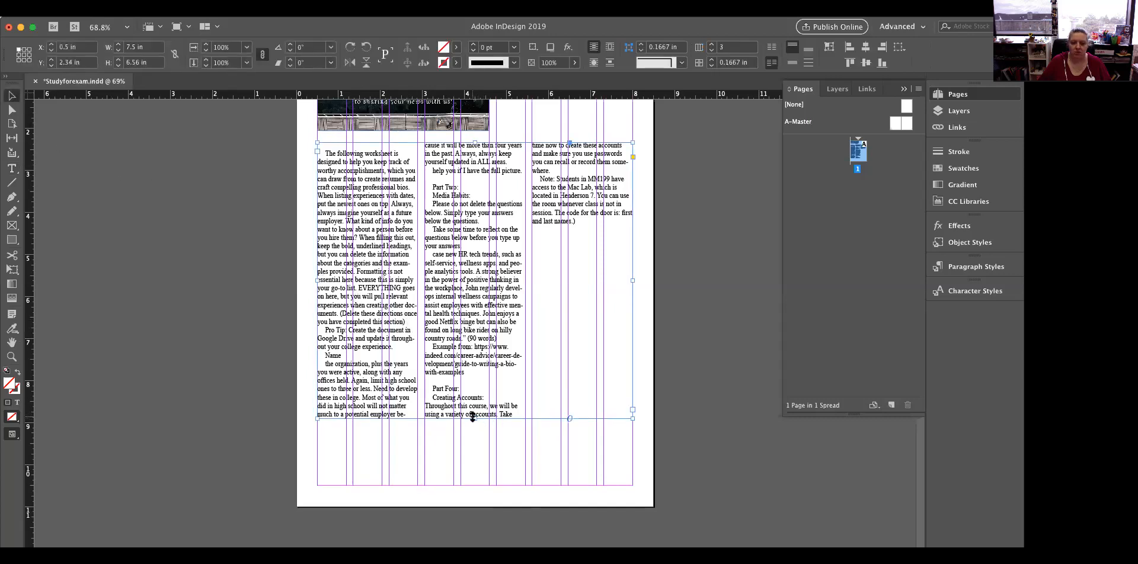
{"action": "left_click_drag", "start_coordinate": [477, 418], "coordinate": [478, 336]}
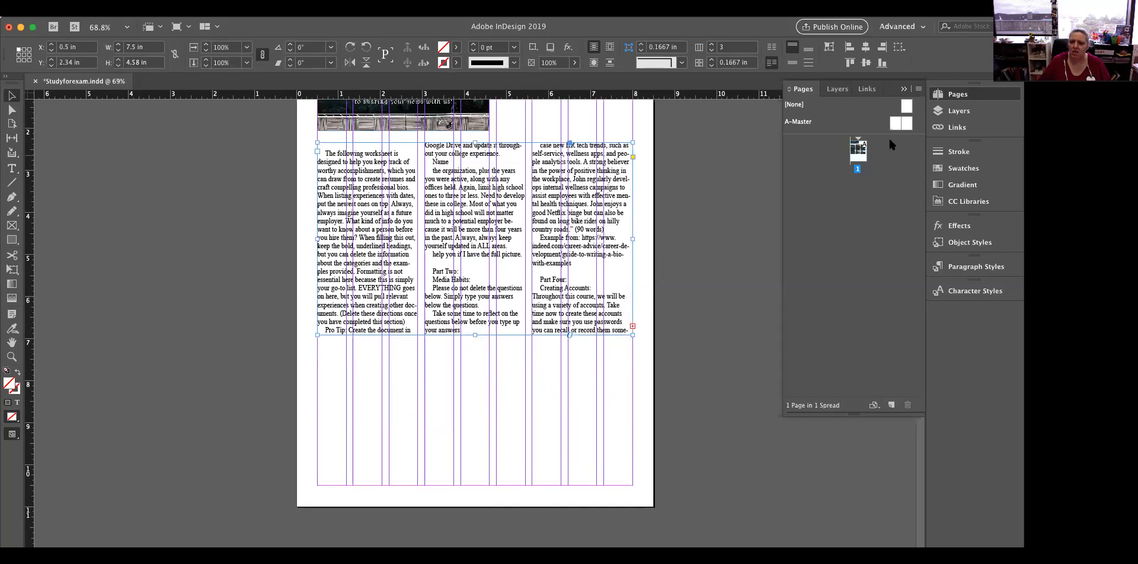
Try to apply the left A-Master page to page 1
{"action": "left_click_drag", "start_coordinate": [896, 123], "coordinate": [861, 159]}
{"action": "left_click_drag", "start_coordinate": [894, 123], "coordinate": [859, 156]}
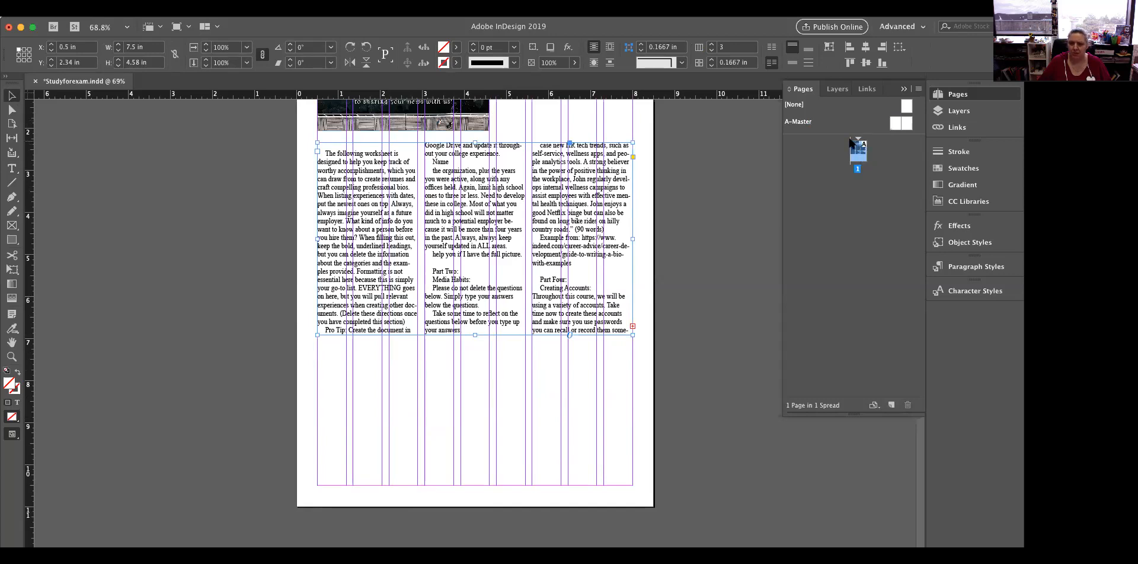
{"action": "left_click", "coordinate": [892, 125]}
{"action": "left_click_drag", "start_coordinate": [892, 126], "coordinate": [862, 157]}
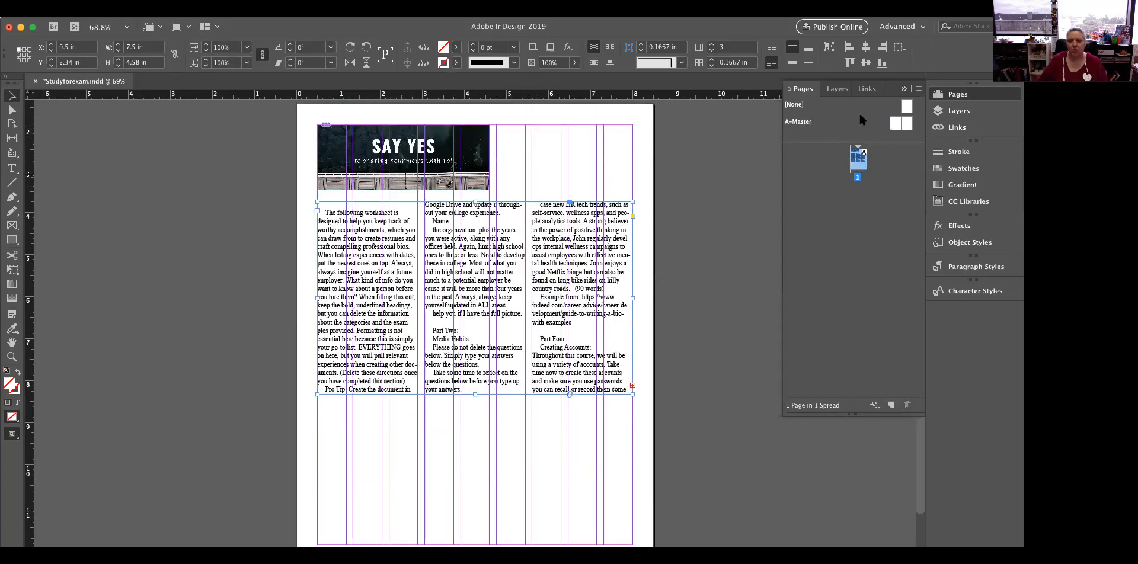
Open the A-Master spread and duplicate the left page number frame to the lower outer corner of the right master page
{"action": "double_click", "coordinate": [907, 125]}
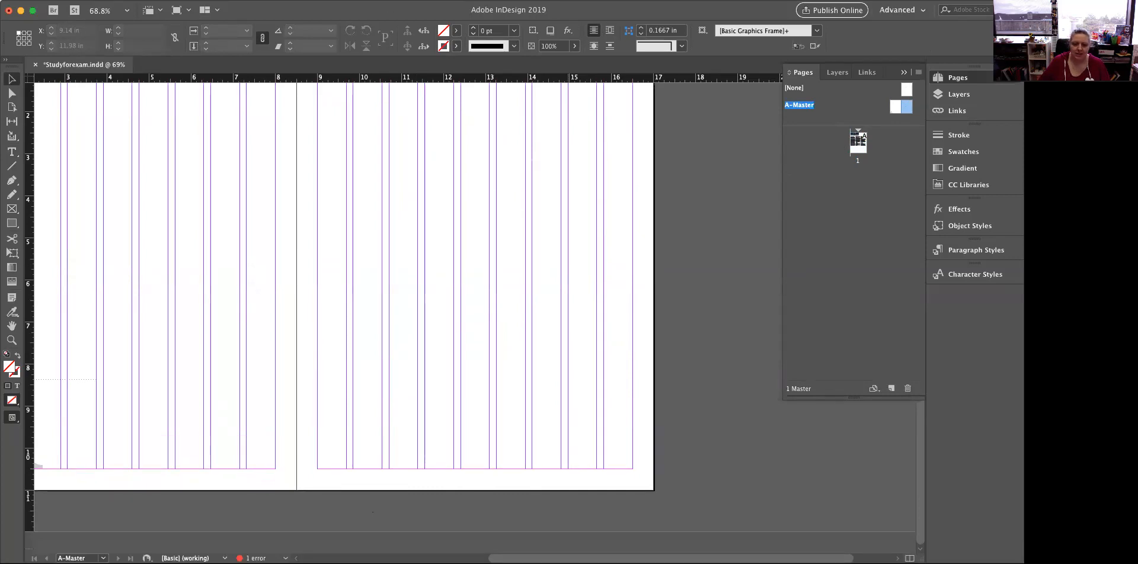
{"action": "scroll", "coordinate": [355, 284], "scroll_direction": "left", "scroll_amount": 5}
{"action": "left_click", "coordinate": [272, 419]}
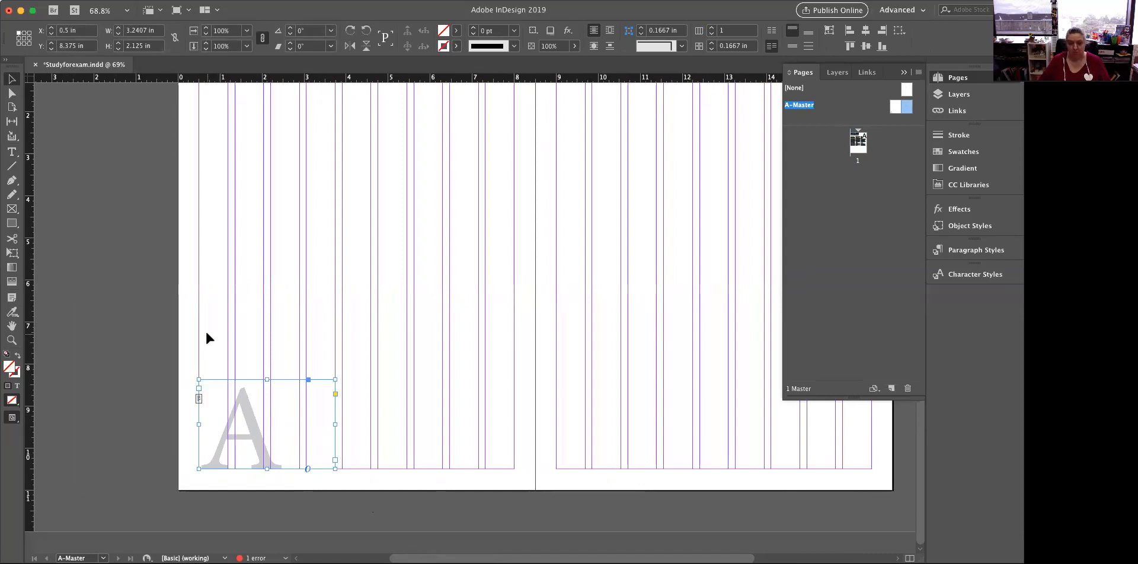
{"action": "key", "text": "super+v"}
{"action": "left_click_drag", "start_coordinate": [487, 347], "coordinate": [814, 459]}
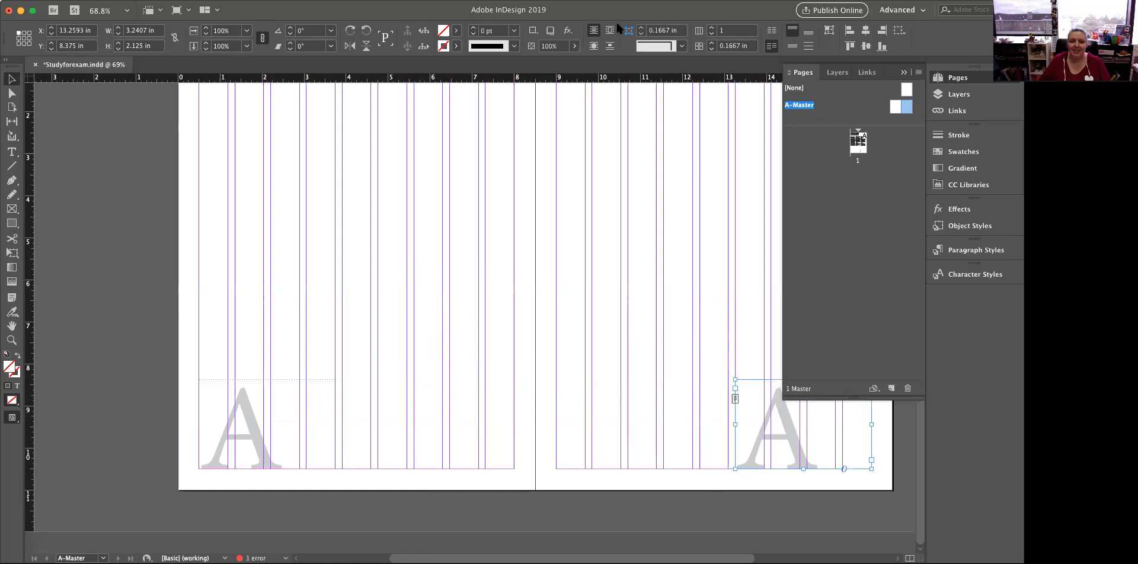
Right-align the page number marker in its frame on the right master page
{"action": "left_click", "coordinate": [11, 152]}
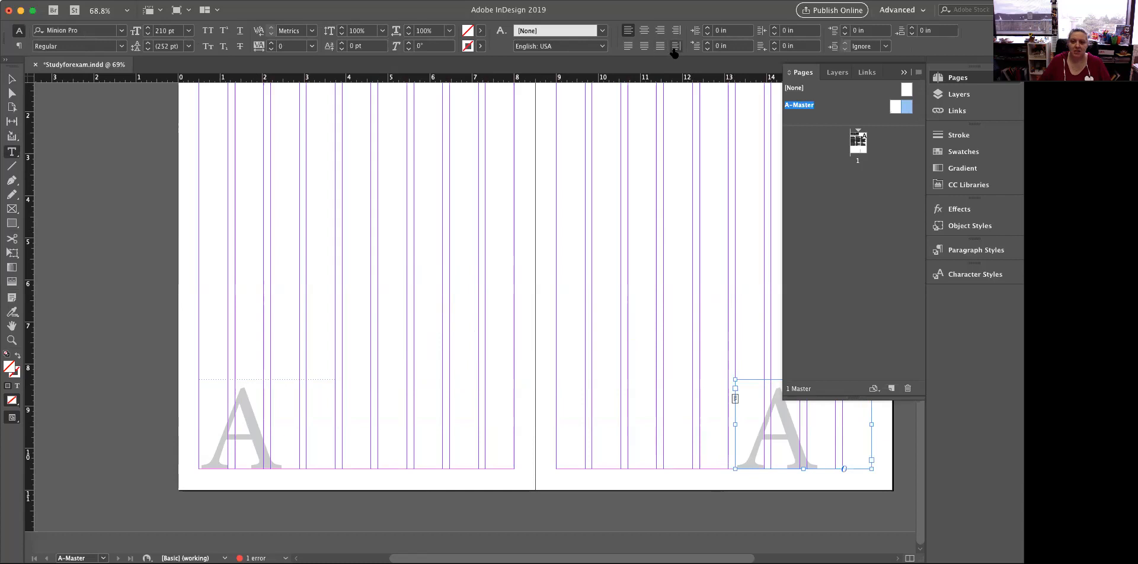
{"action": "scroll", "coordinate": [688, 89], "scroll_direction": "up", "scroll_amount": 2}
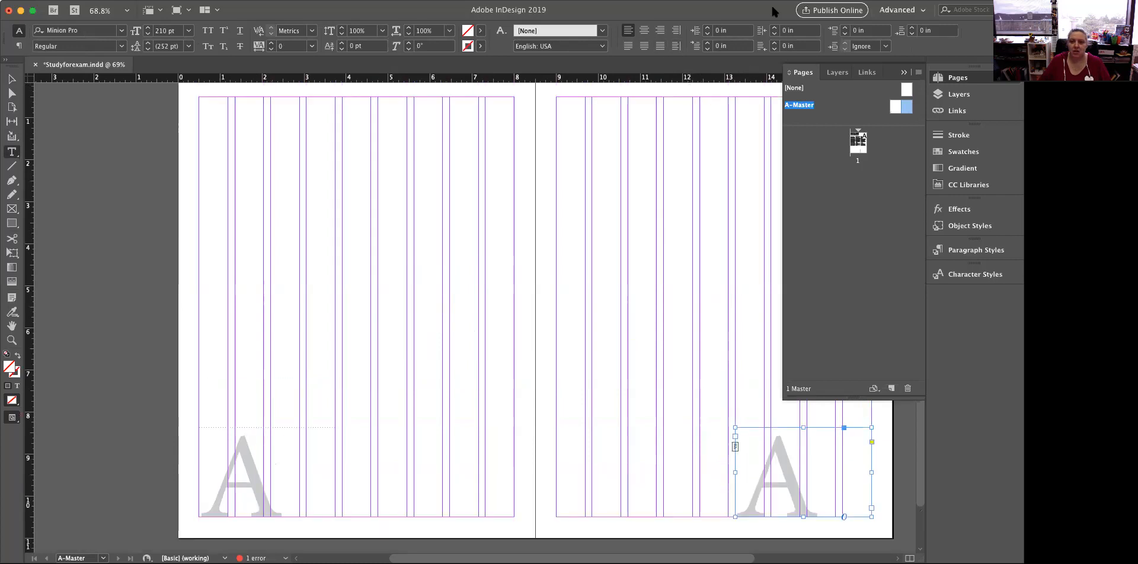
{"action": "left_click", "coordinate": [660, 36]}
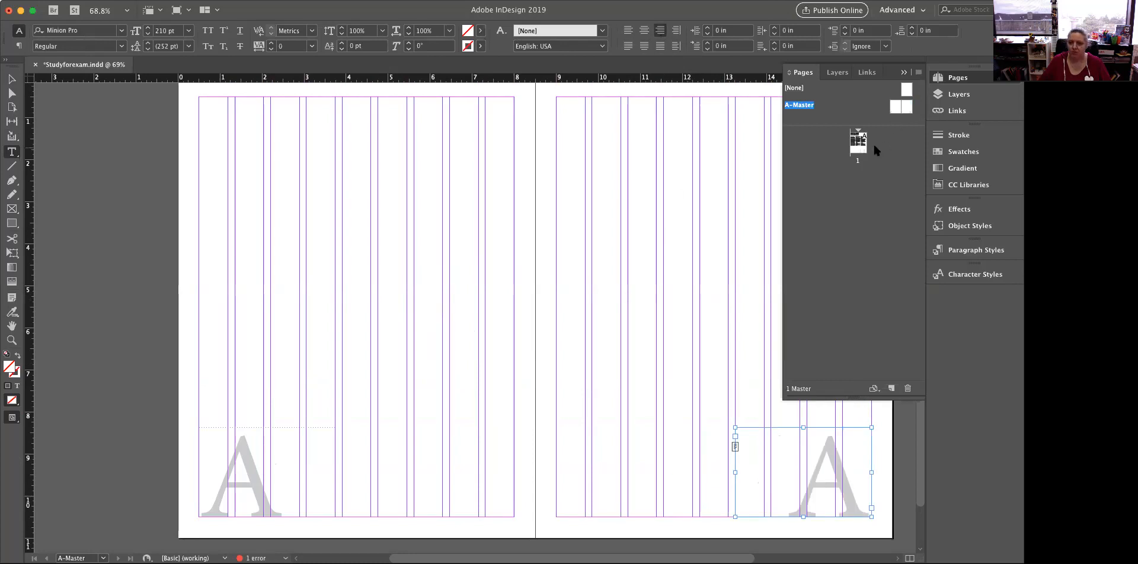
Apply the A-Master to page 1 again and open the page to check its page number
{"action": "left_click_drag", "start_coordinate": [909, 113], "coordinate": [860, 148]}
{"action": "double_click", "coordinate": [859, 145]}
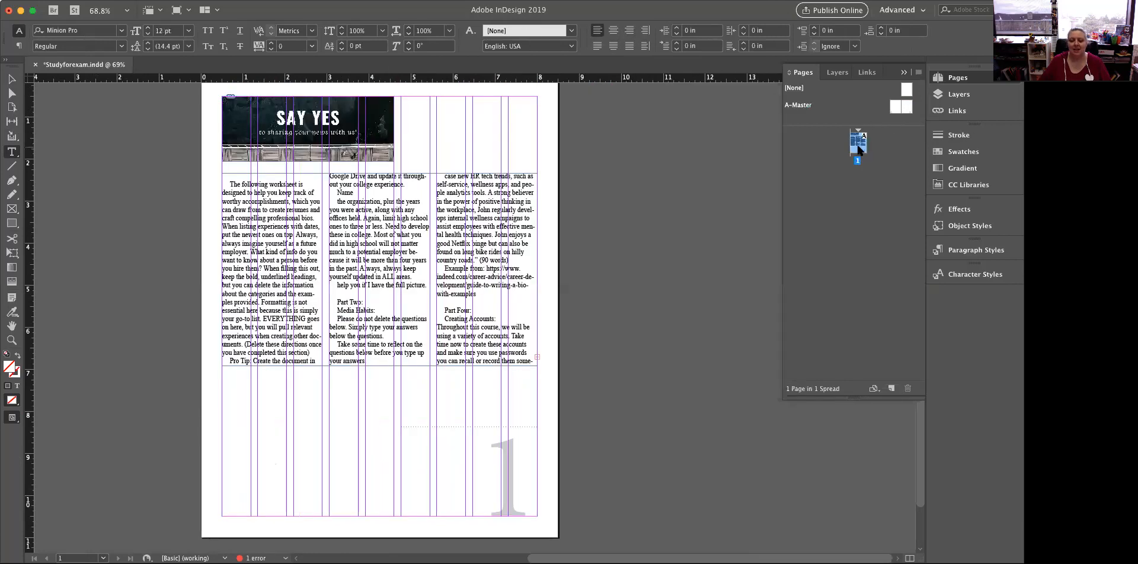
{"action": "mouse_move", "coordinate": [895, 107]}
{"action": "left_mouse_down"}
{"action": "mouse_move", "coordinate": [813, 199]}
{"action": "mouse_move", "coordinate": [861, 141]}
{"action": "left_mouse_up"}
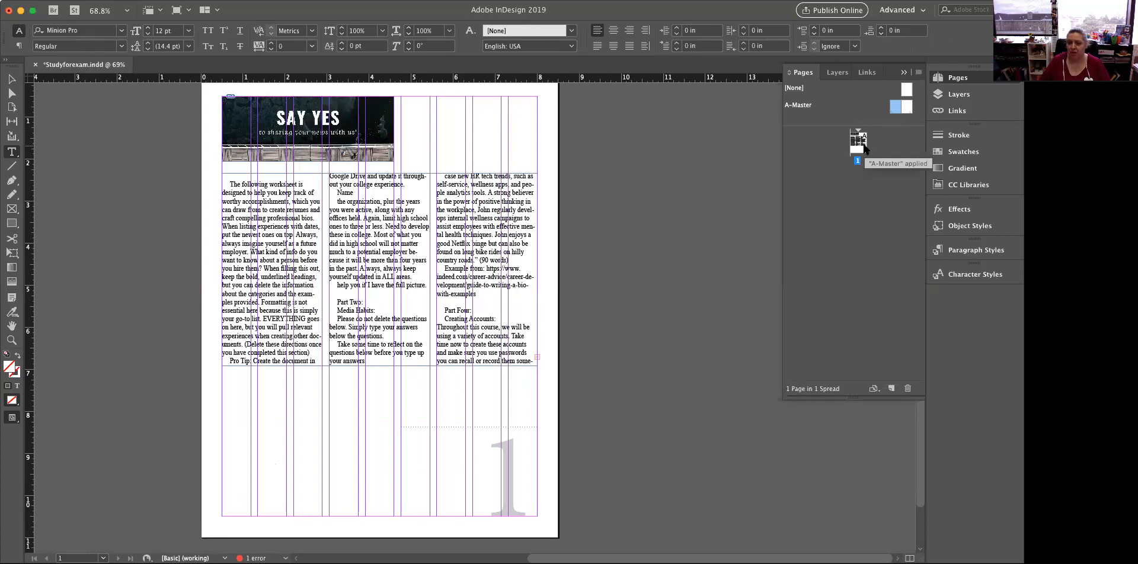
{"action": "left_click", "coordinate": [862, 145]}
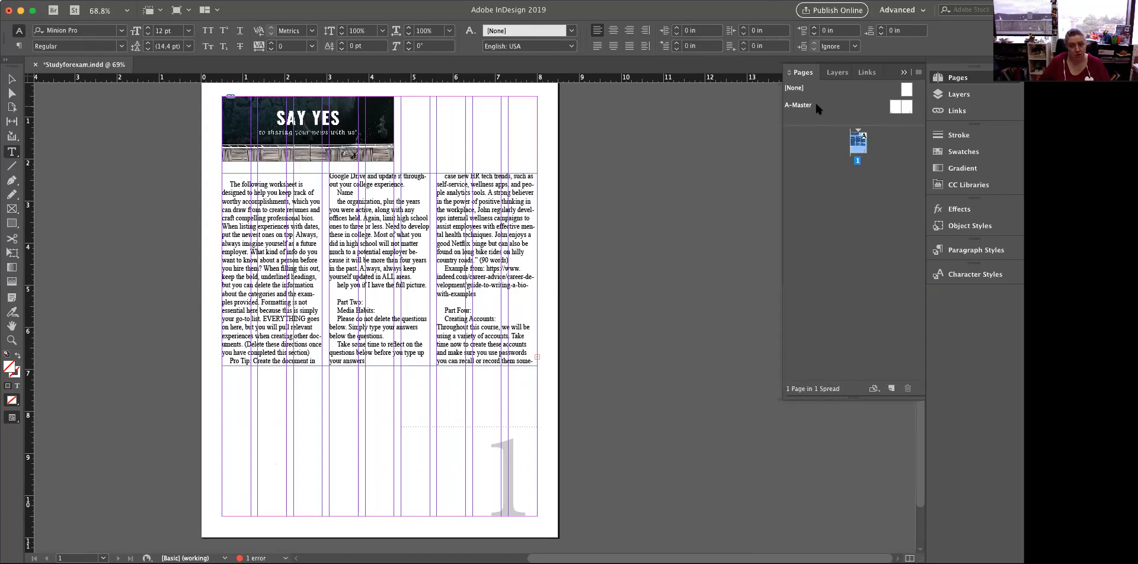
{"action": "double_click", "coordinate": [857, 148]}
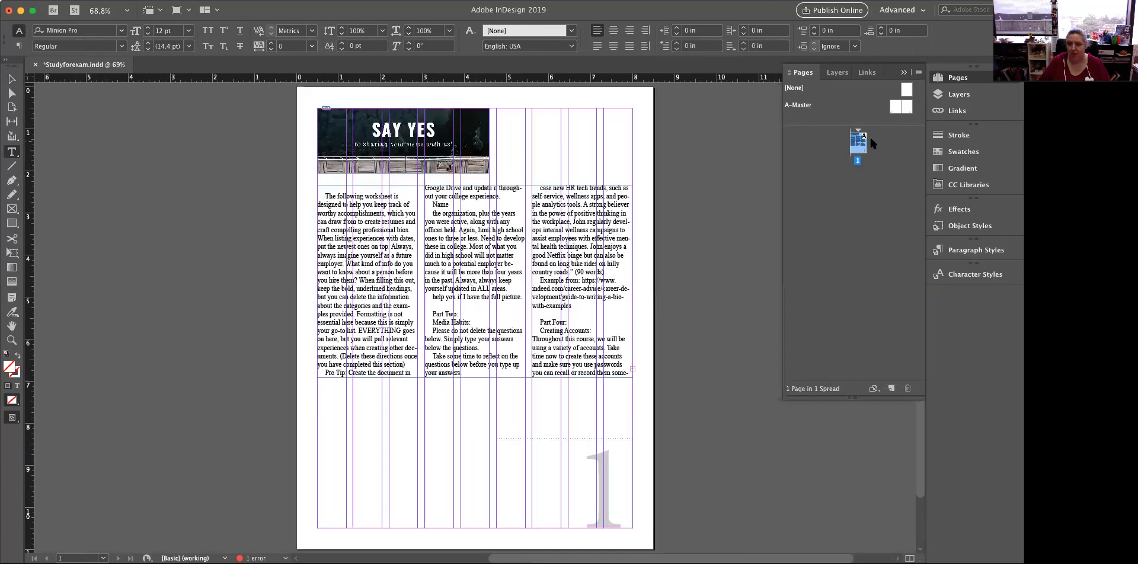
Start the document's page numbering at 2 and add a facing page based on A-Master beside it
{"action": "left_click", "coordinate": [918, 72]}
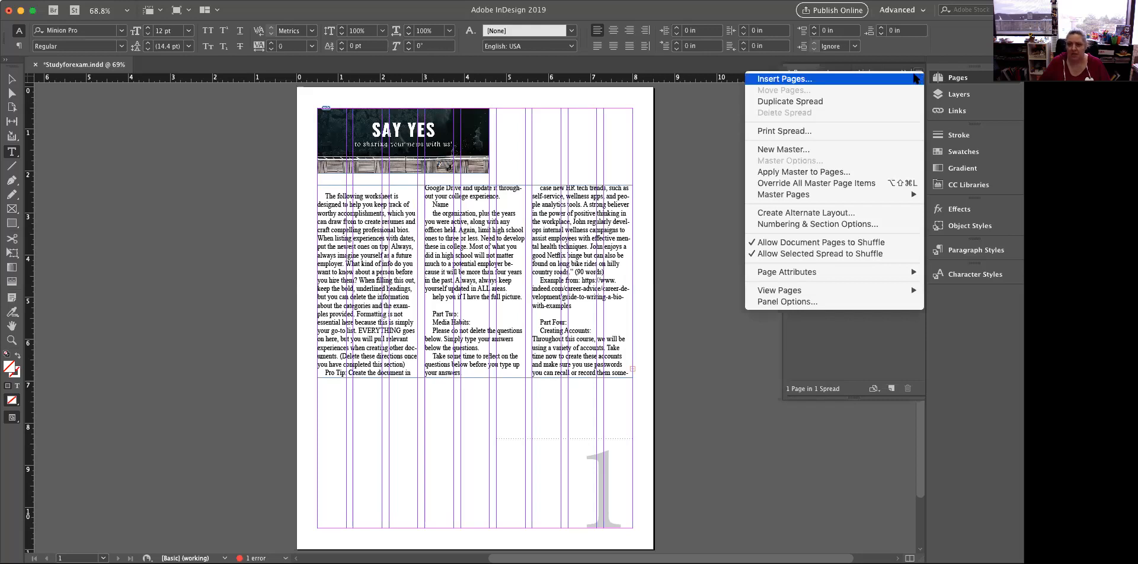
{"action": "mouse_move", "coordinate": [894, 193]}
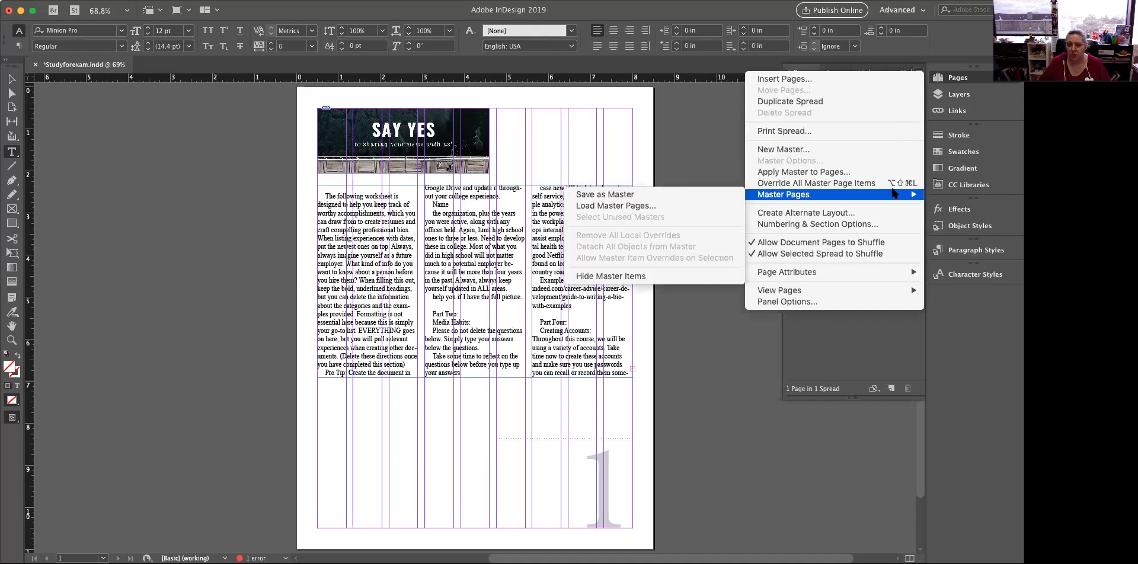
{"action": "left_click", "coordinate": [881, 226]}
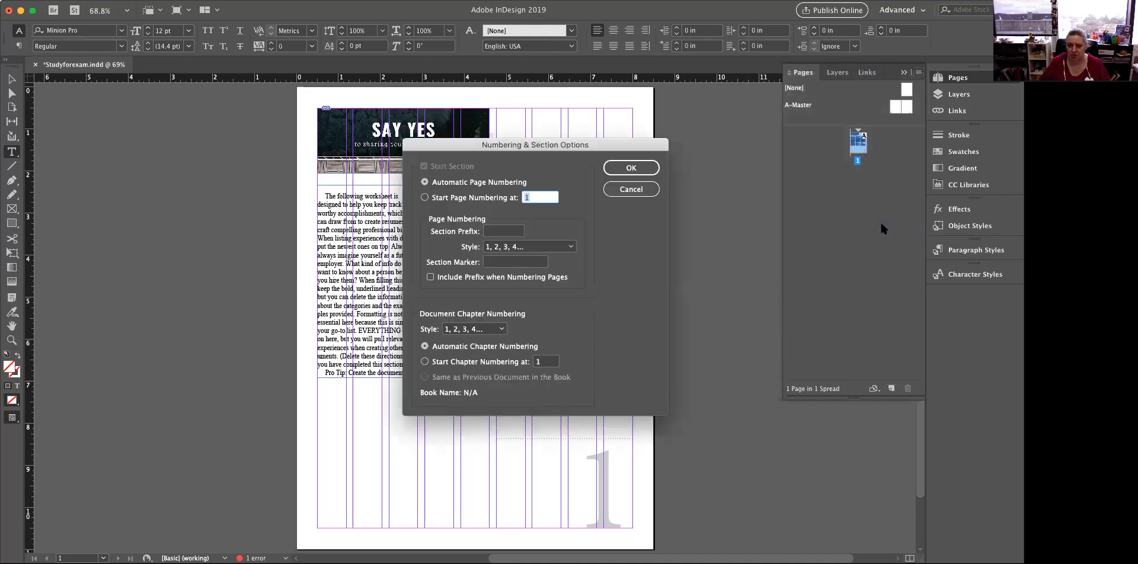
{"action": "type", "text": "2"}
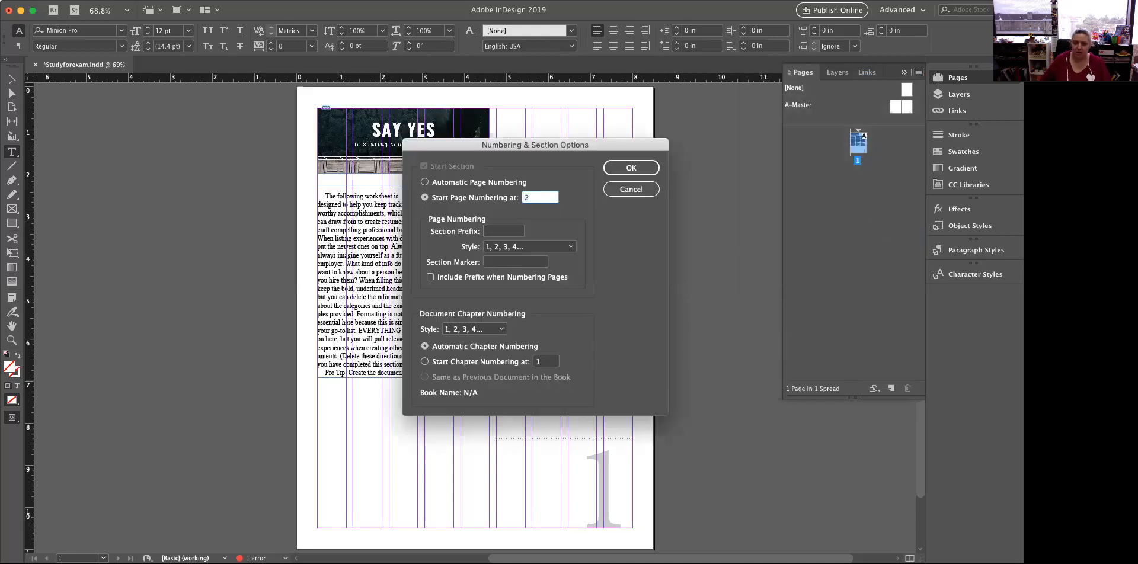
{"action": "left_click", "coordinate": [626, 171]}
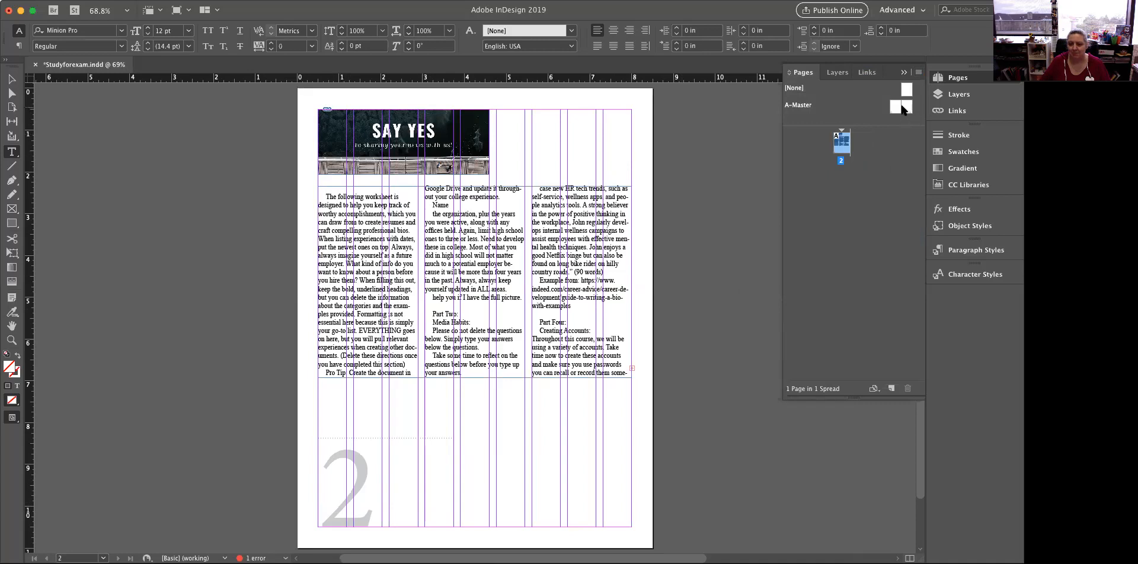
{"action": "left_click_drag", "start_coordinate": [901, 106], "coordinate": [866, 141]}
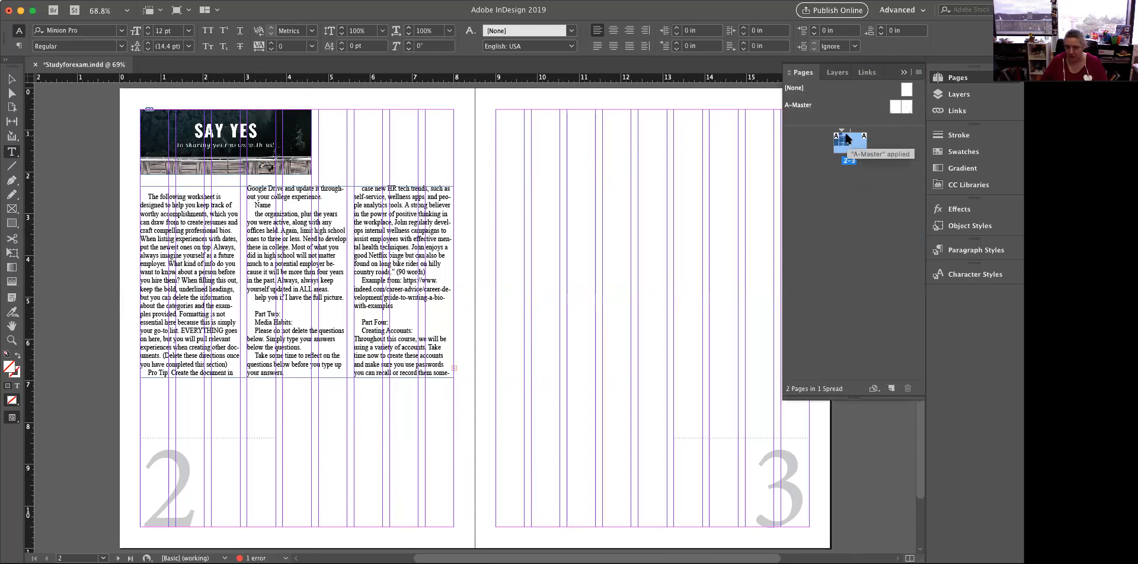
Change the section's starting page number to 14
{"action": "left_click", "coordinate": [918, 72]}
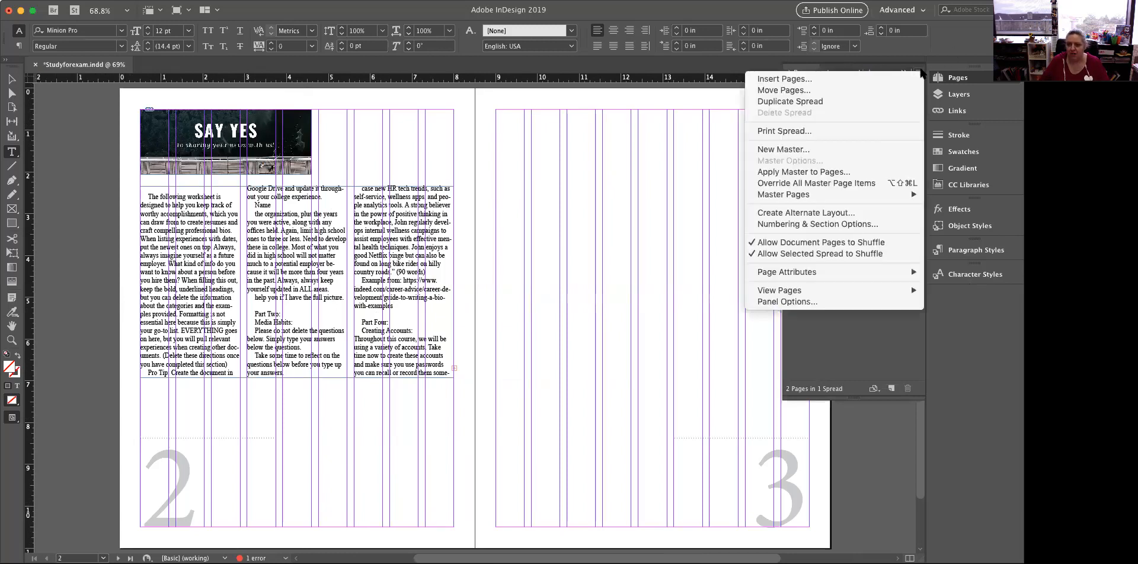
{"action": "left_click", "coordinate": [867, 225]}
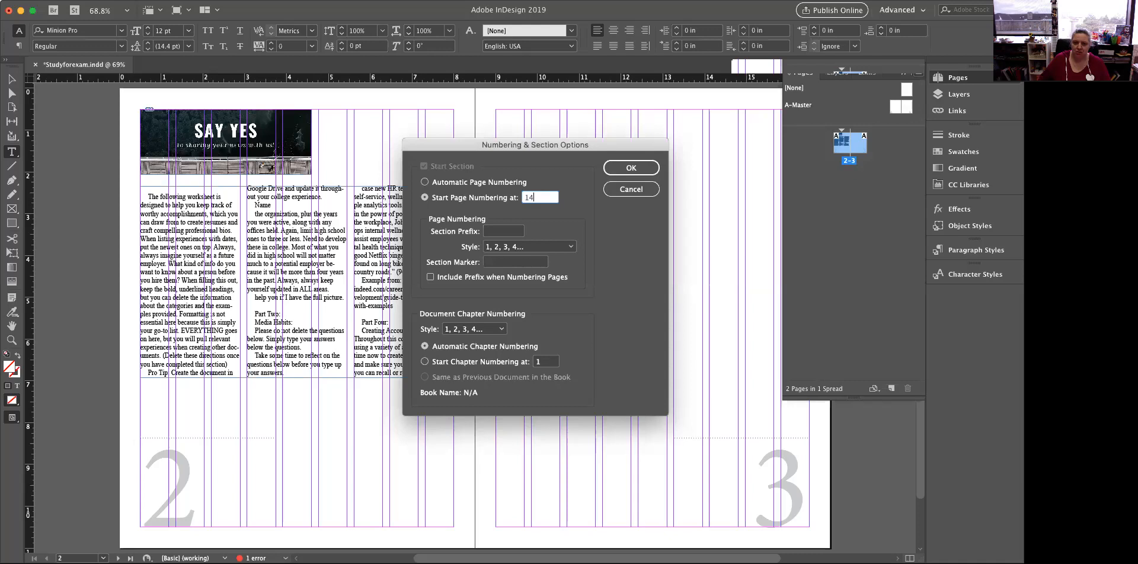
{"action": "left_click", "coordinate": [631, 167]}
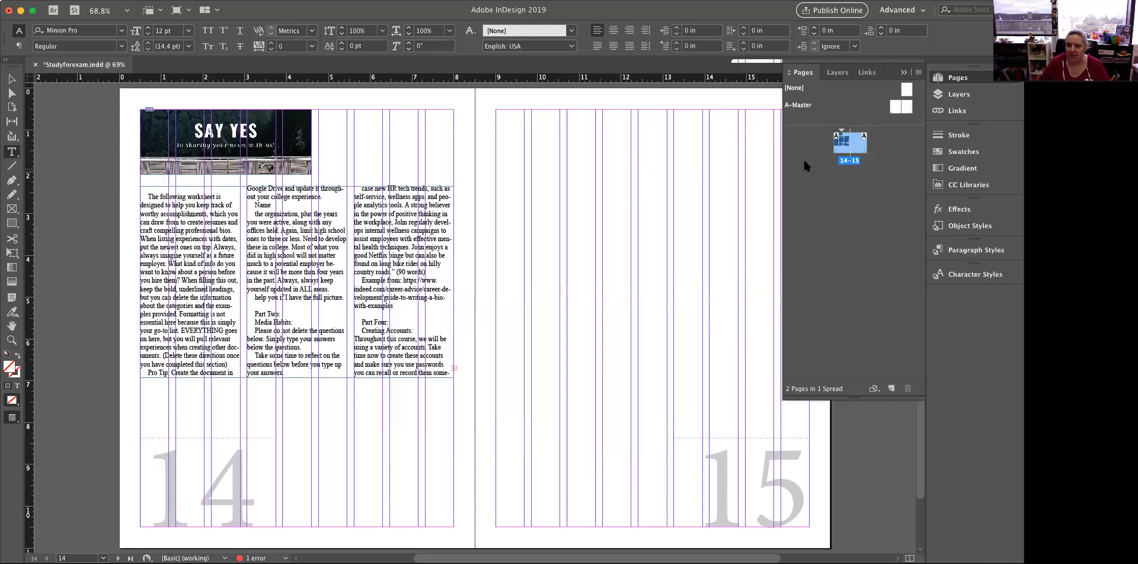
Open the right A-Master page and add a margin-wide text frame along its top margin containing "class notes"
{"action": "left_click", "coordinate": [896, 104]}
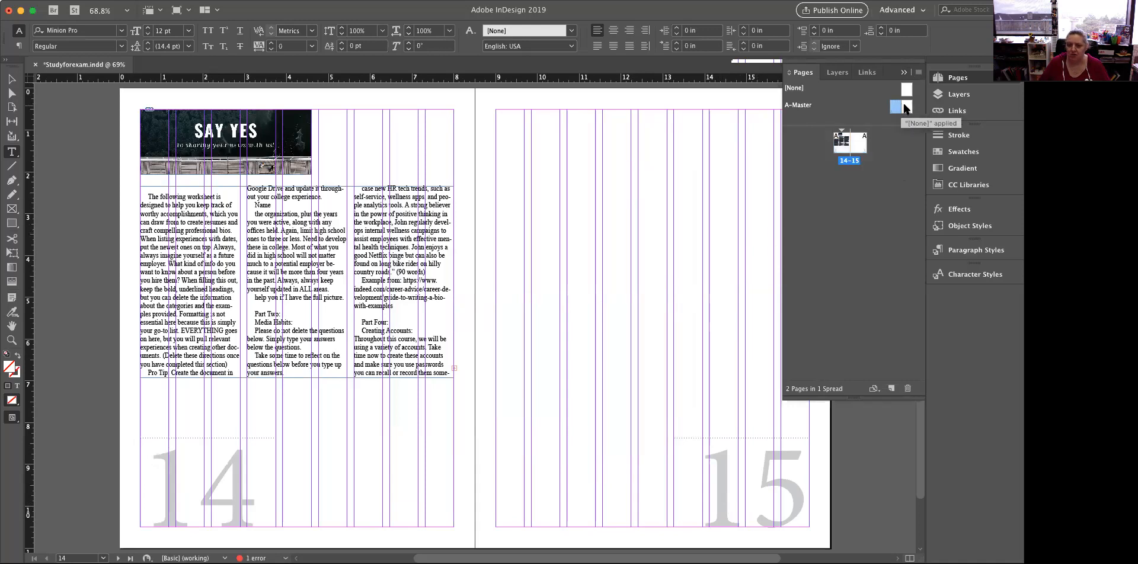
{"action": "double_click", "coordinate": [904, 107]}
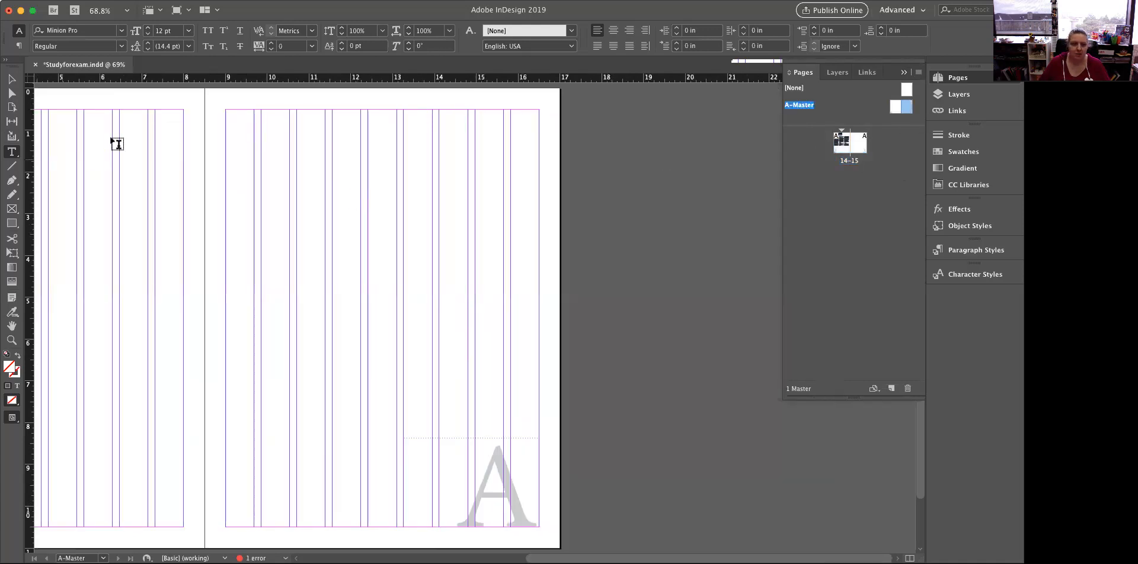
{"action": "left_click_drag", "start_coordinate": [226, 110], "coordinate": [540, 129]}
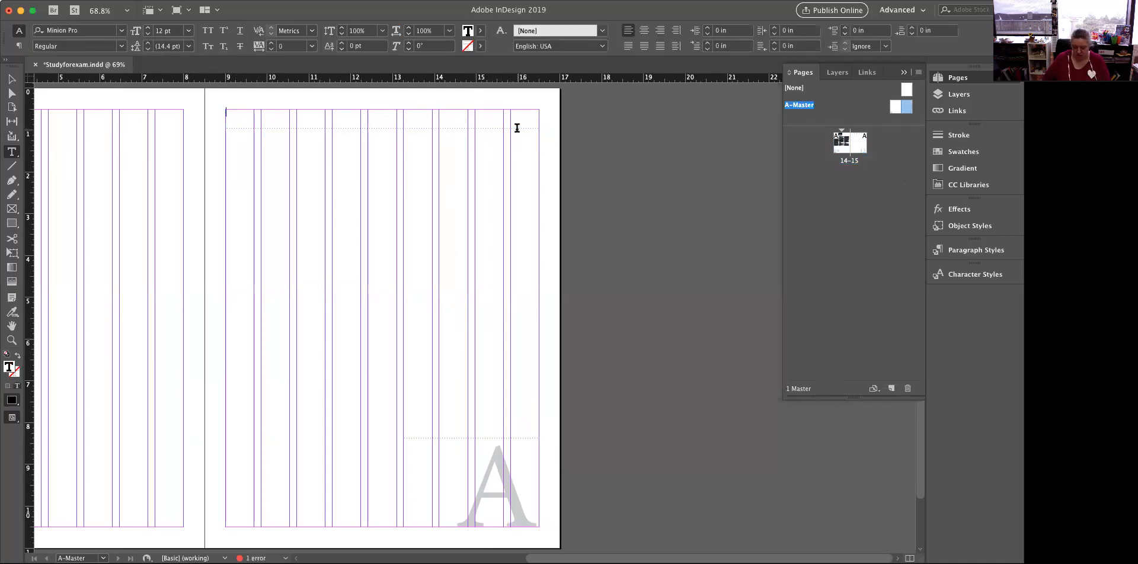
{"action": "type", "text": "class notes"}
Enlarge all of the "class notes" header text to 22 pt
{"action": "key", "text": "ctrl+a"}
{"action": "key", "text": "ctrl+shift+period"}
{"action": "key", "text": "ctrl+shift+period"}
{"action": "key", "text": "ctrl+shift+period"}
{"action": "key", "text": "ctrl+shift+period"}
{"action": "key", "text": "ctrl+shift+period"}
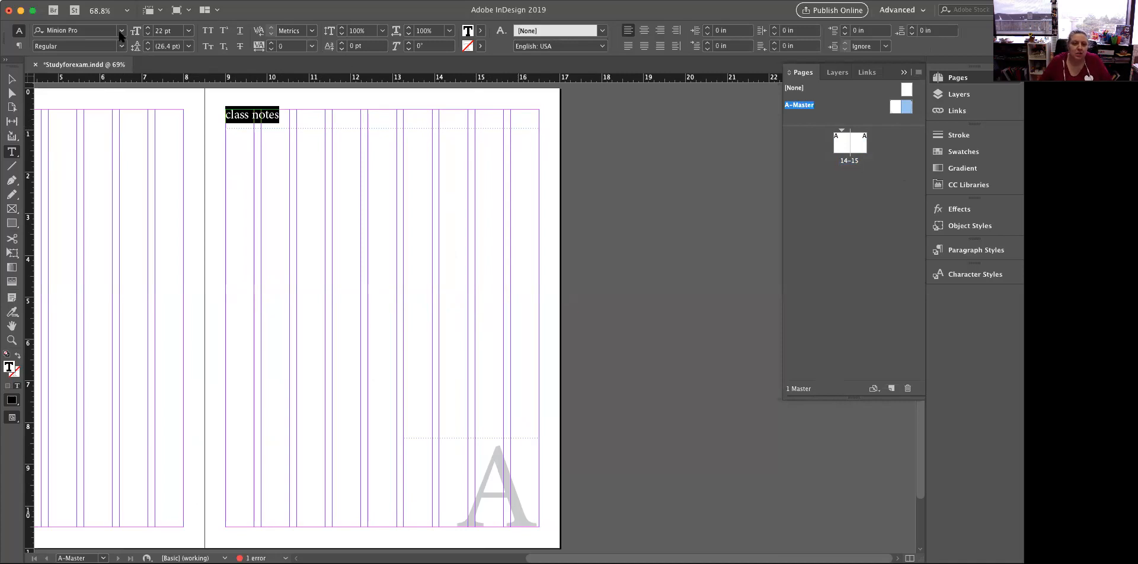
Set the "class notes" header in the Loyola! font, center it and deselect the text
{"action": "left_click", "coordinate": [121, 30]}
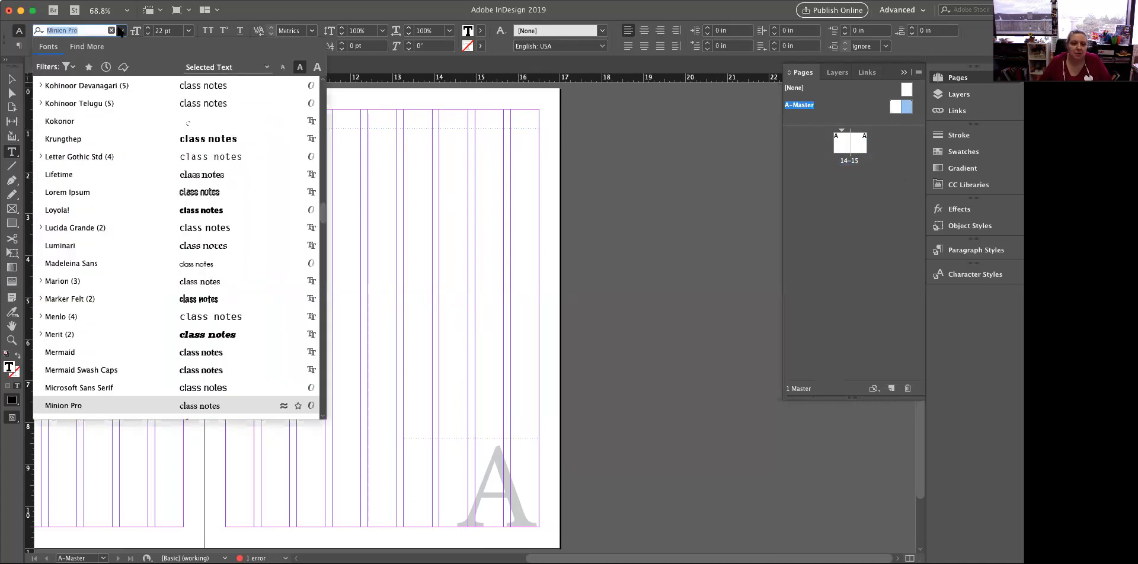
{"action": "left_click", "coordinate": [121, 216]}
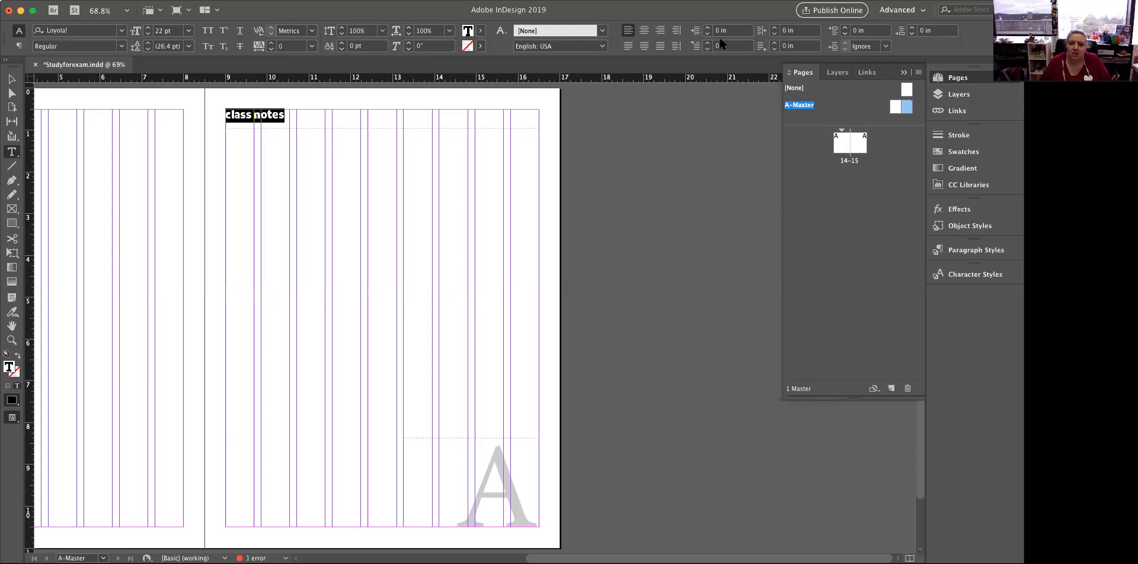
{"action": "left_click", "coordinate": [644, 30]}
{"action": "left_click", "coordinate": [380, 170]}
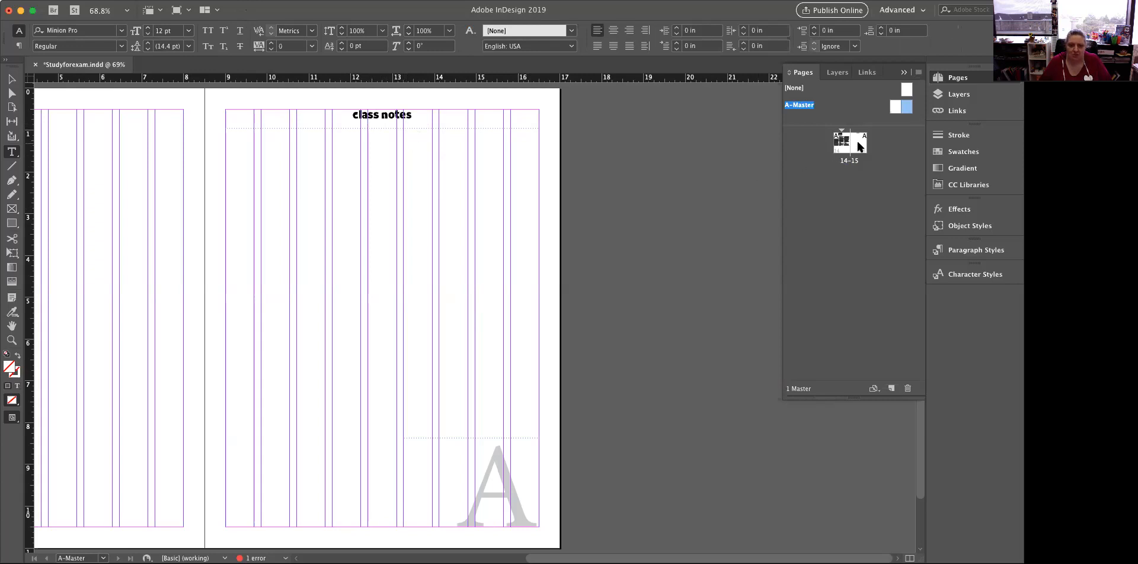
Open page 15, try to edit the "class notes" header directly there, and delete the stray text frame
{"action": "left_click_drag", "start_coordinate": [859, 147], "coordinate": [862, 144]}
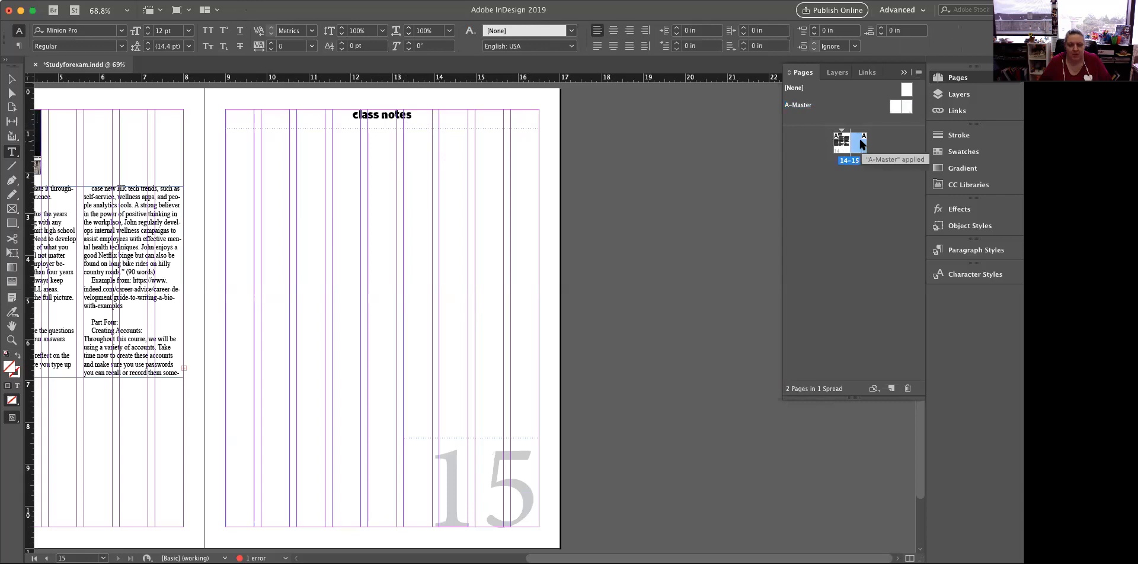
{"action": "left_click", "coordinate": [379, 119]}
{"action": "key", "text": "Escape"}
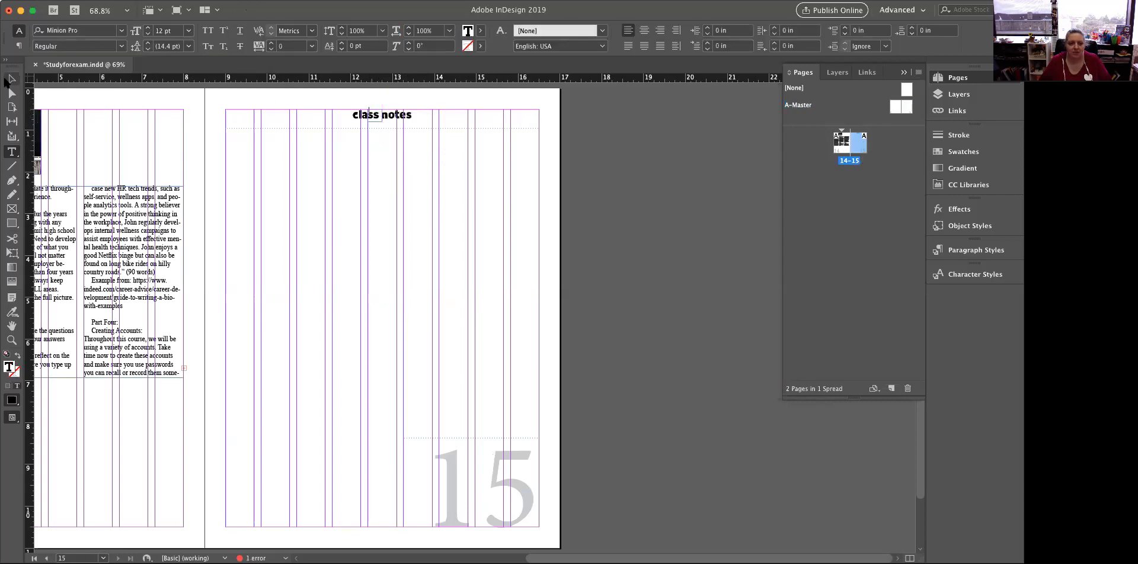
{"action": "left_click", "coordinate": [355, 117]}
{"action": "left_click", "coordinate": [375, 115]}
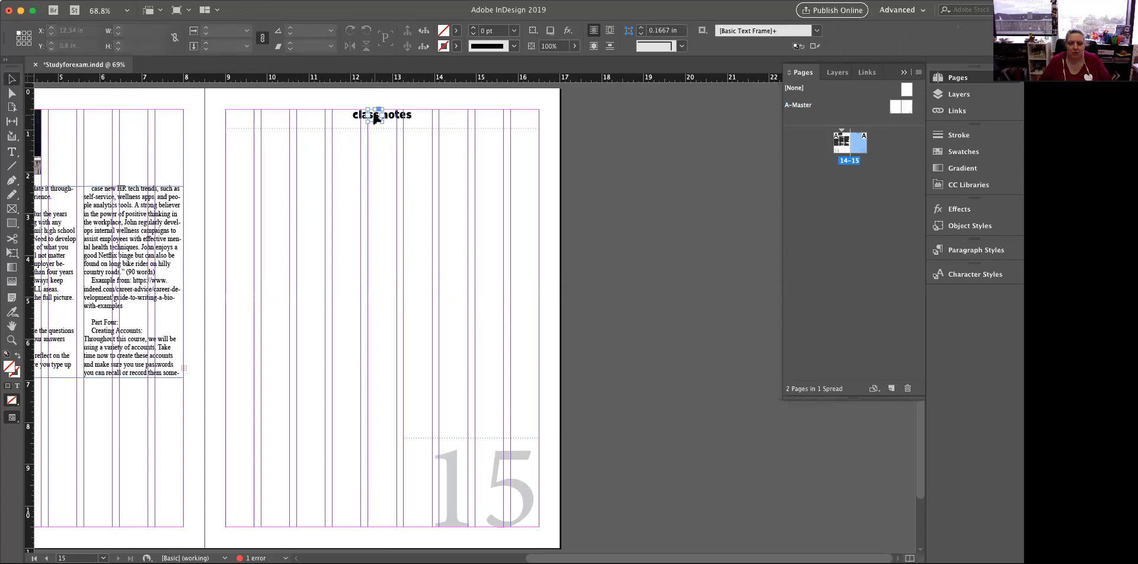
{"action": "key", "text": "Delete"}
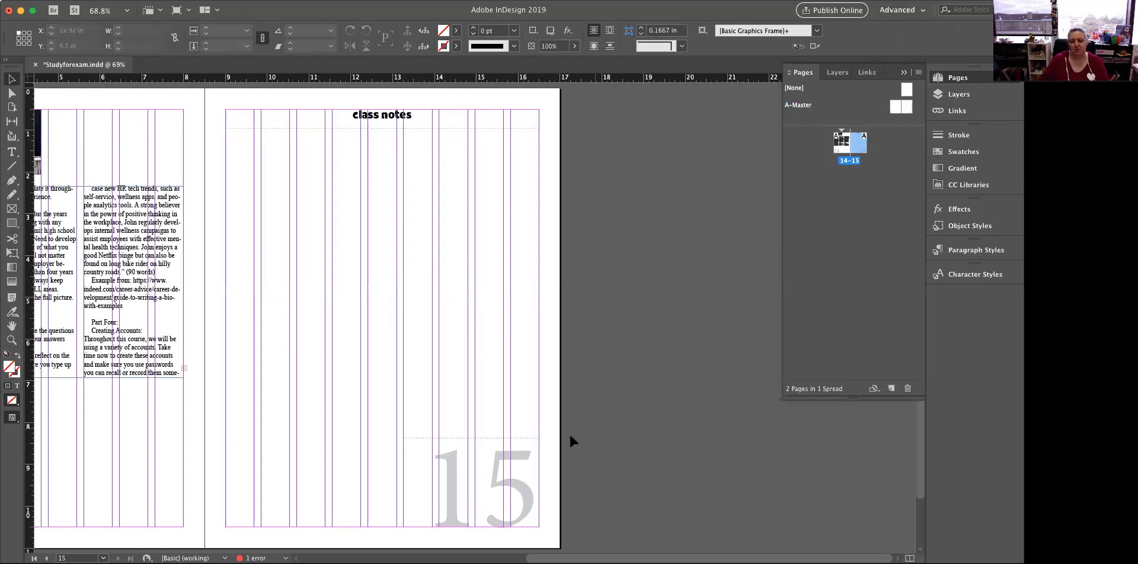
Try to select the page number on page 15, and review the header and page numbers across the spread
{"action": "left_click_drag", "start_coordinate": [507, 456], "coordinate": [551, 341]}
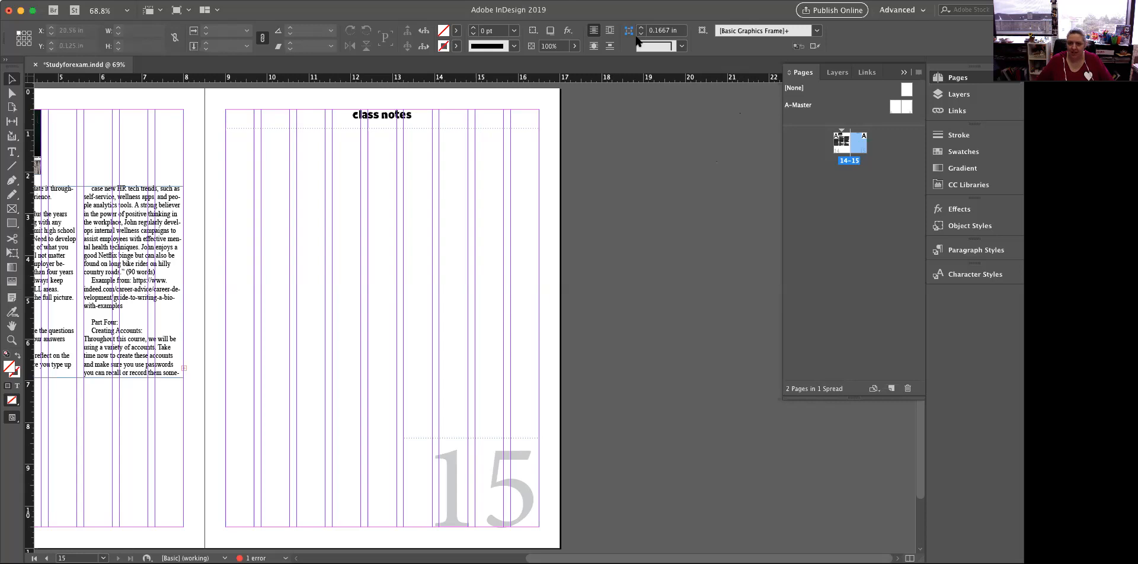
{"action": "scroll", "coordinate": [474, 318], "scroll_direction": "left", "scroll_amount": 10}
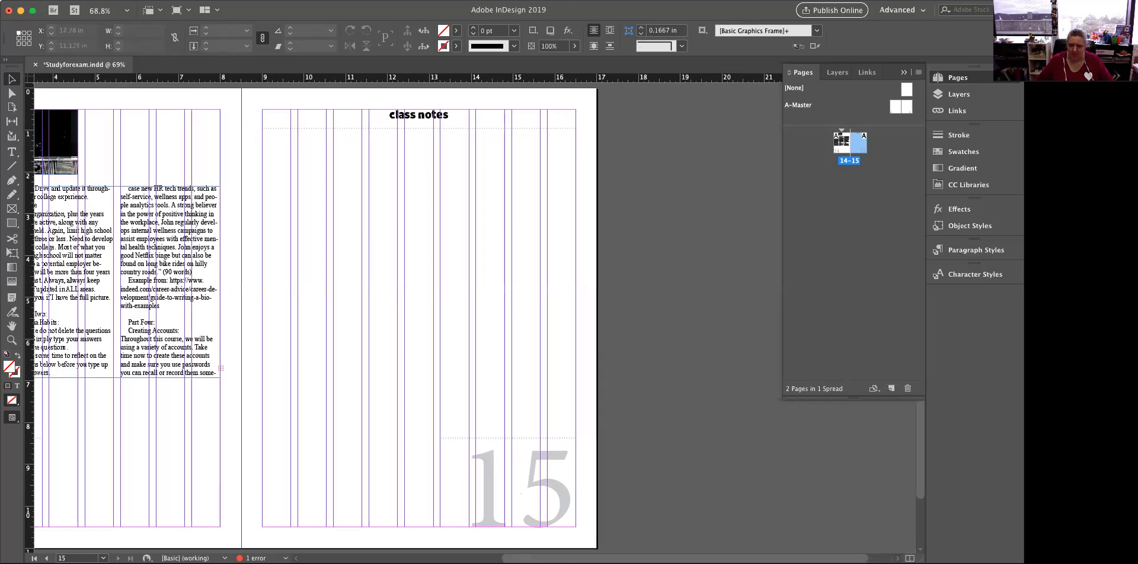
{"action": "scroll", "coordinate": [290, 122], "scroll_direction": "right", "scroll_amount": 6}
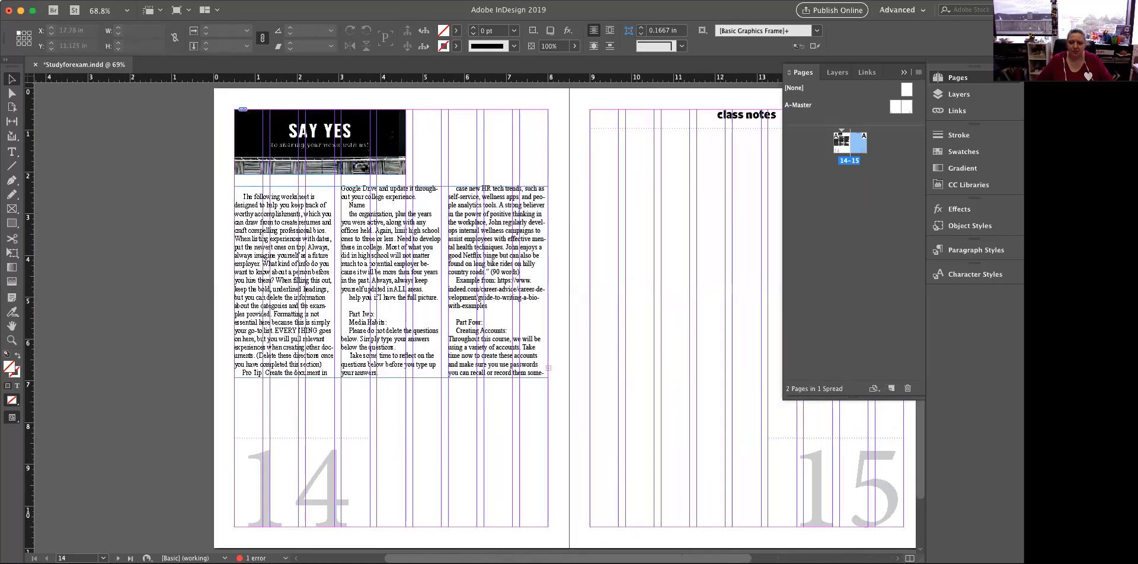
Move the "SAY YES" image from page 14 to the inner margin of page 15, about 3.85 in down the page
{"action": "left_click", "coordinate": [12, 153]}
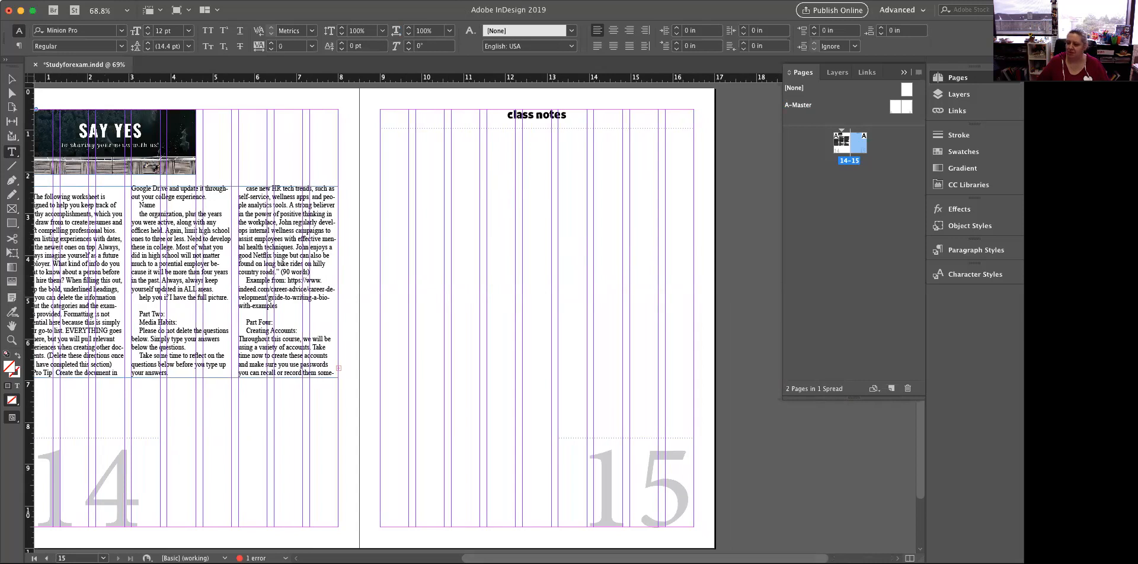
{"action": "scroll", "coordinate": [532, 332], "scroll_direction": "up", "scroll_amount": 1}
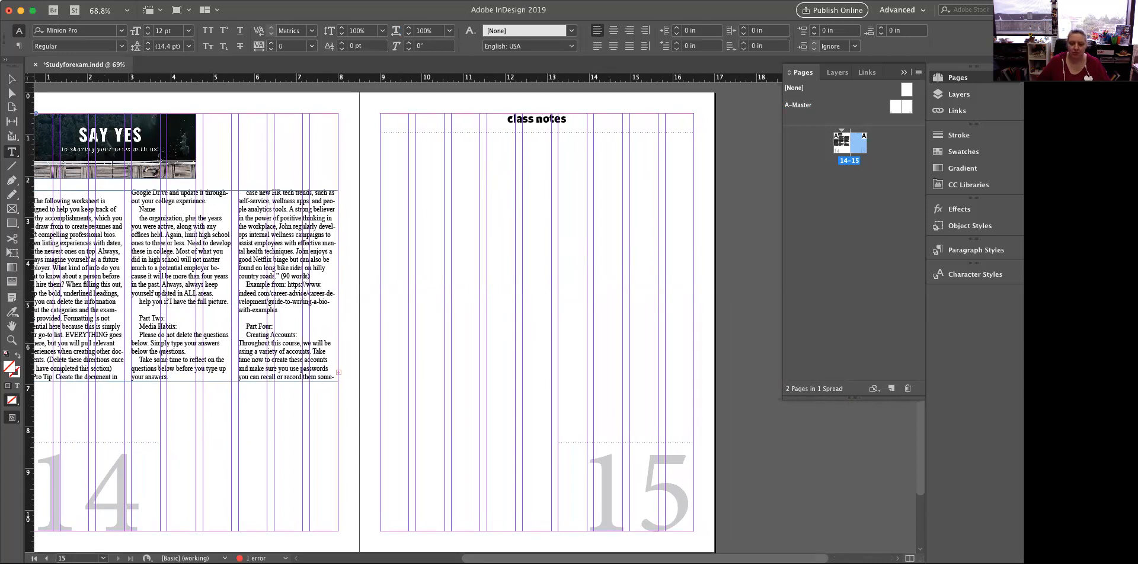
{"action": "scroll", "coordinate": [659, 485], "scroll_direction": "left", "scroll_amount": 5}
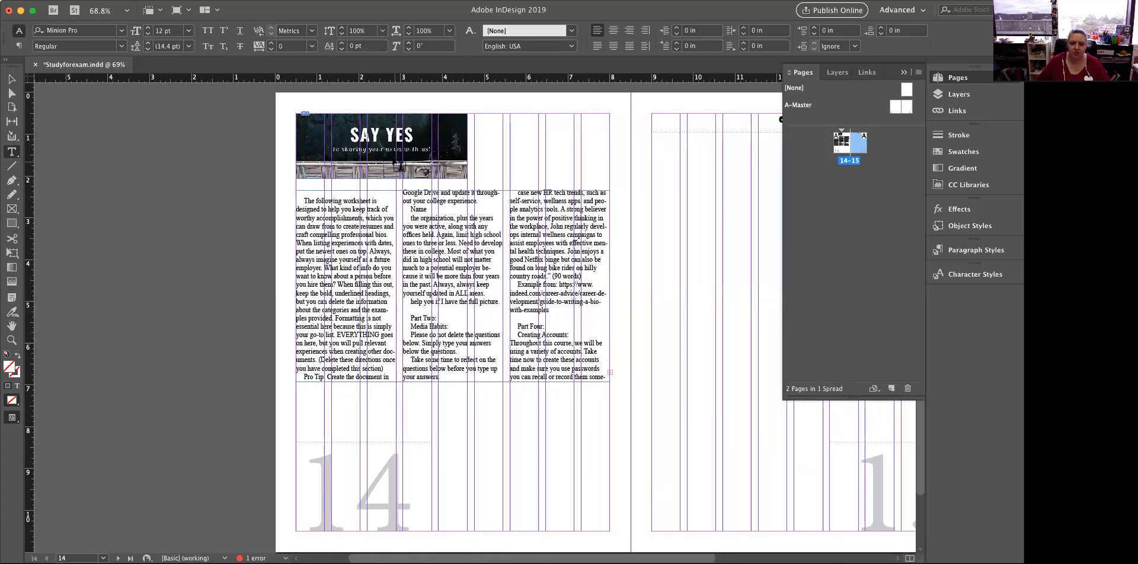
{"action": "left_click", "coordinate": [11, 79]}
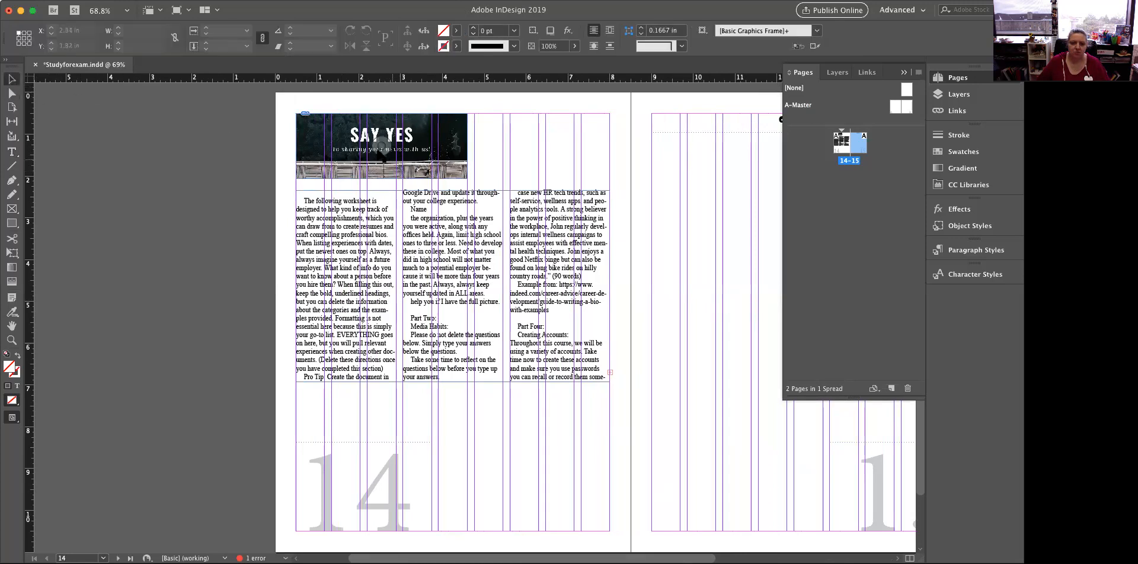
{"action": "left_click_drag", "start_coordinate": [351, 136], "coordinate": [705, 275]}
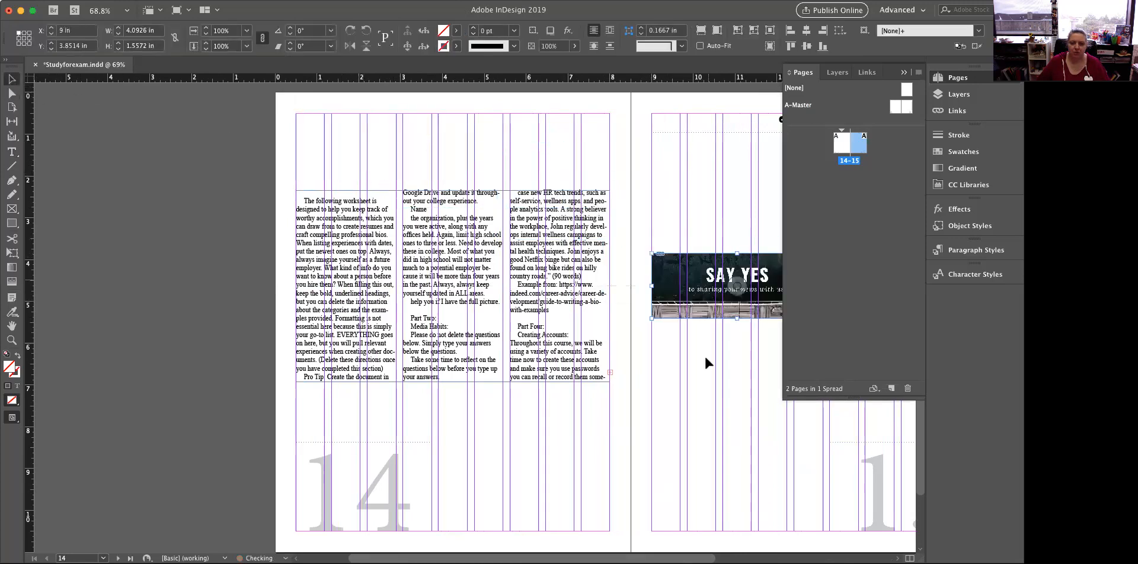
{"action": "scroll", "coordinate": [704, 354], "scroll_direction": "right", "scroll_amount": 8}
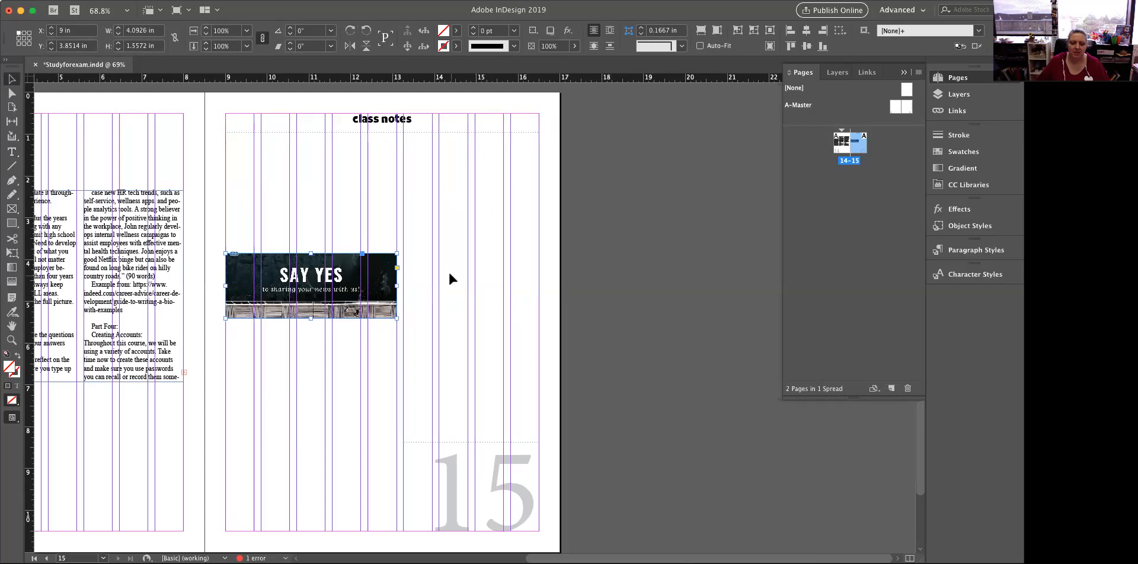
{"action": "left_click_drag", "start_coordinate": [397, 286], "coordinate": [474, 291]}
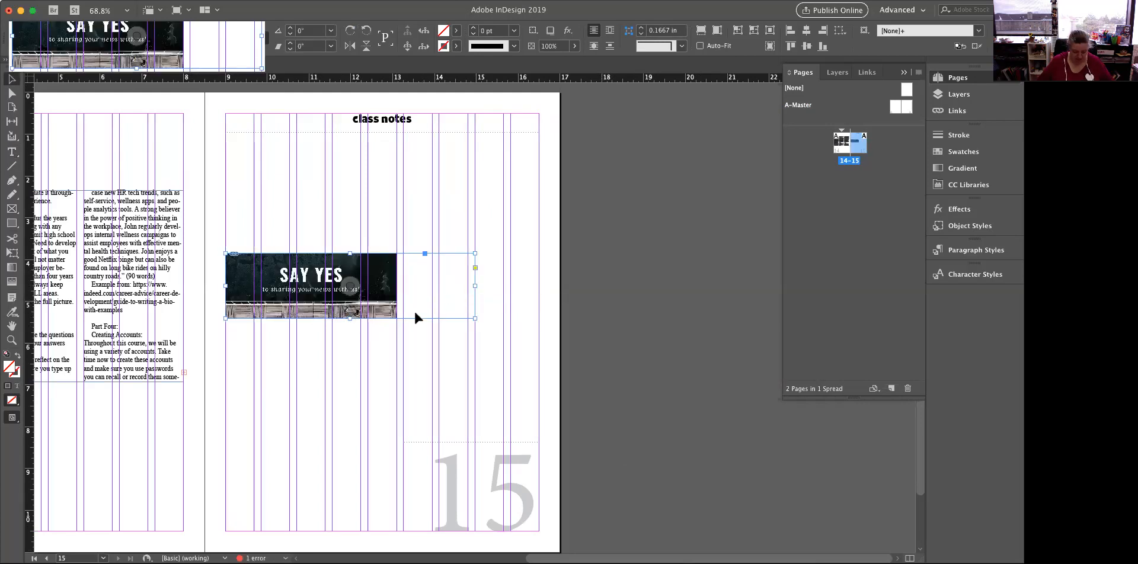
{"action": "key", "text": "super+z"}
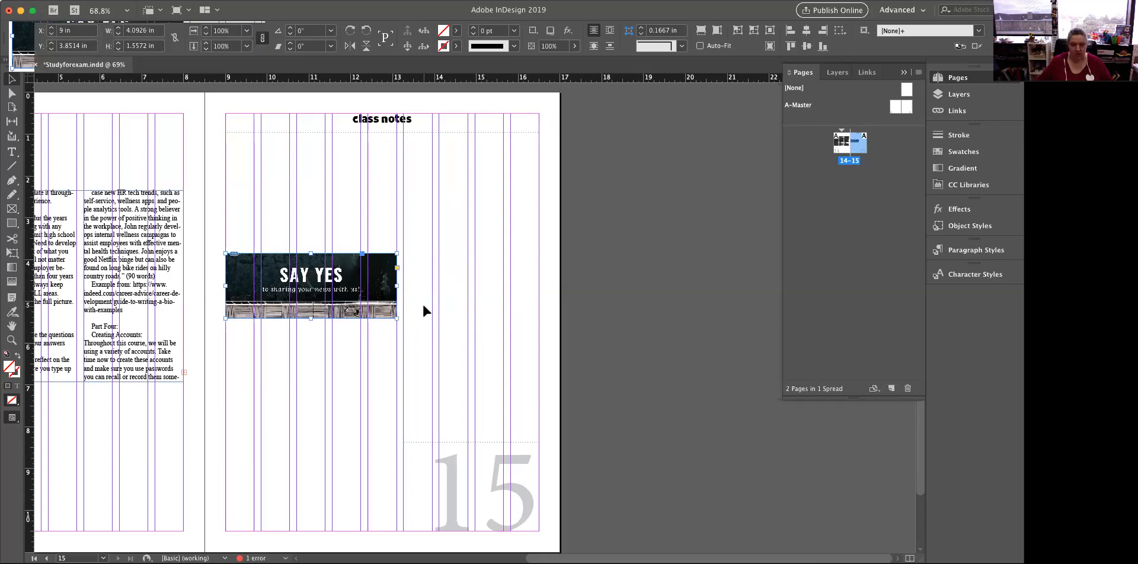
{"action": "left_click_drag", "start_coordinate": [397, 286], "coordinate": [452, 286]}
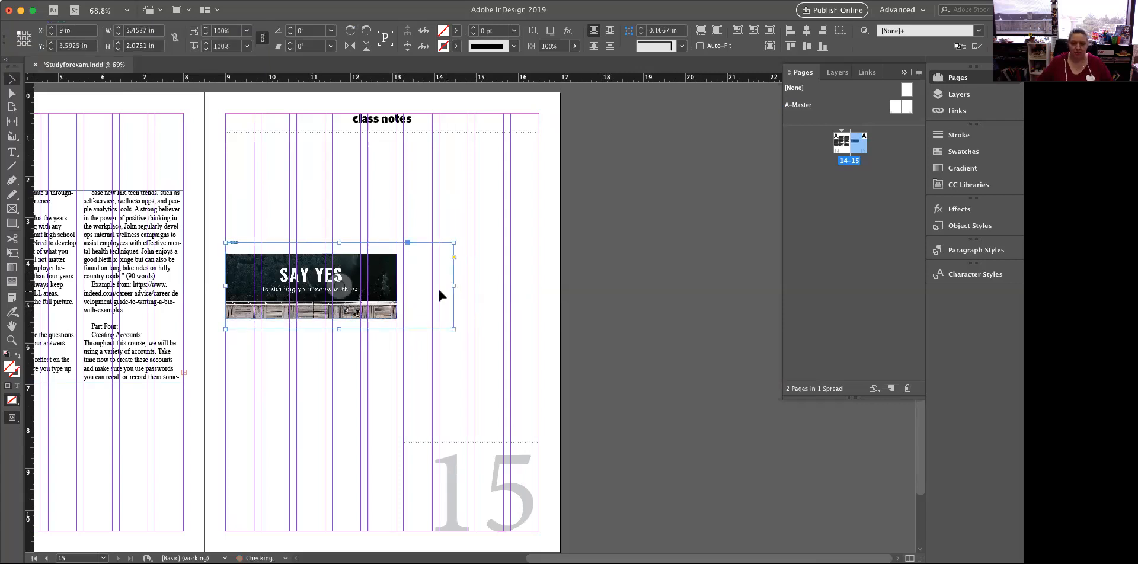
{"action": "key", "text": "super+z"}
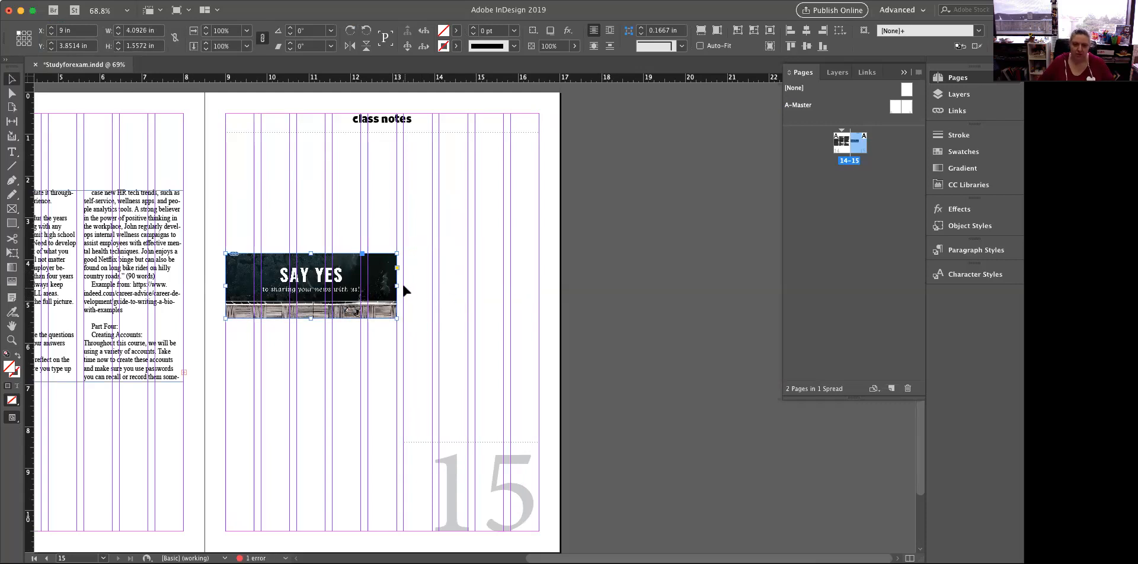
{"action": "left_click_drag", "start_coordinate": [397, 286], "coordinate": [430, 287]}
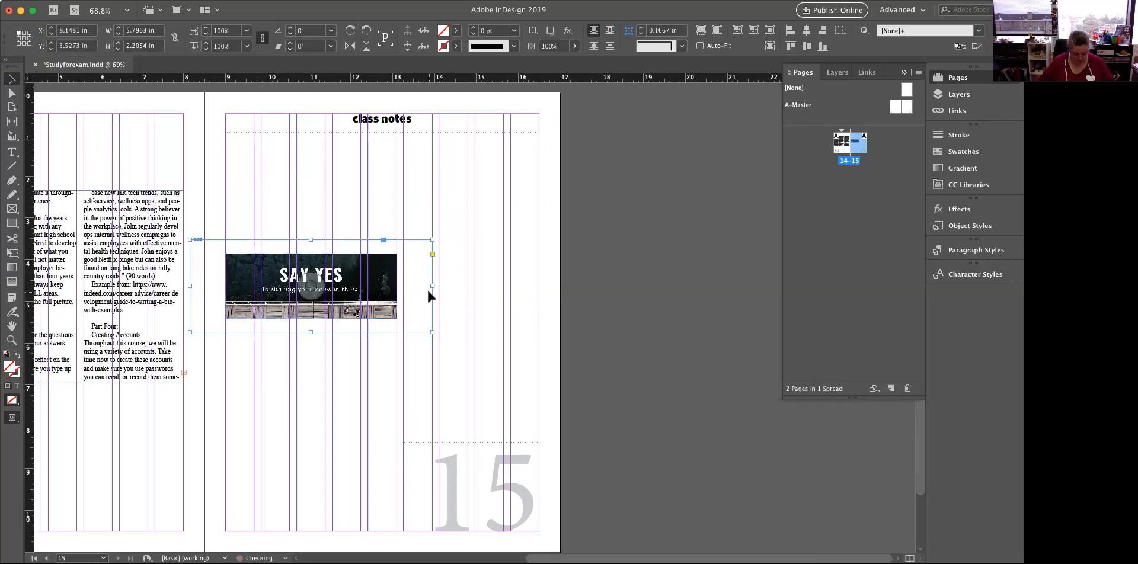
{"action": "key", "text": "super+z"}
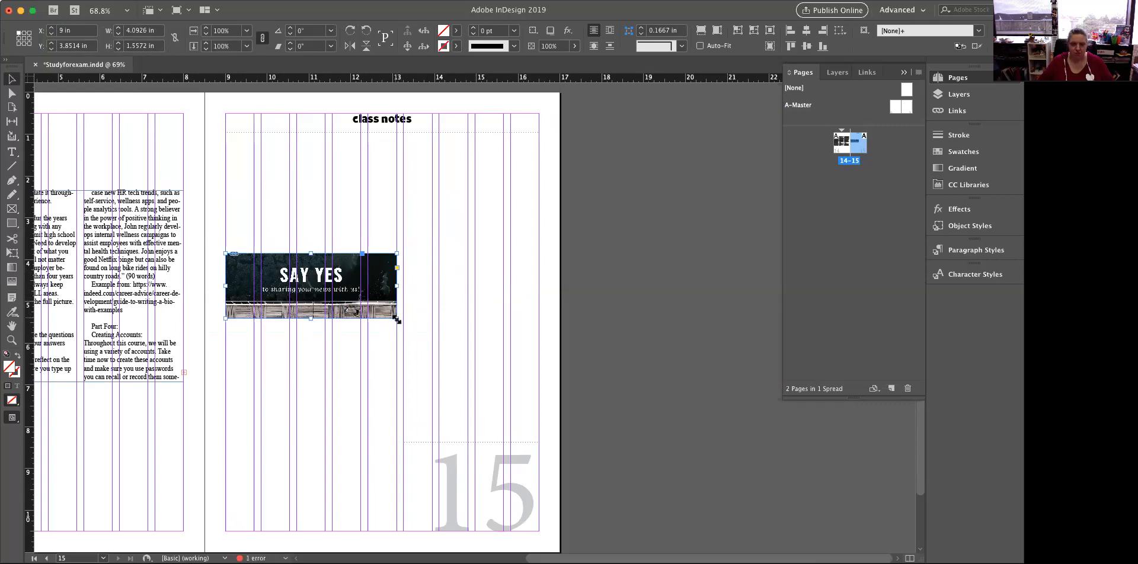
Scale the image and its frame proportionally to span page 15's margins, about 7.49 by 2.85 in, and check the image's scale percentages
{"action": "left_click_drag", "start_coordinate": [396, 318], "coordinate": [457, 341]}
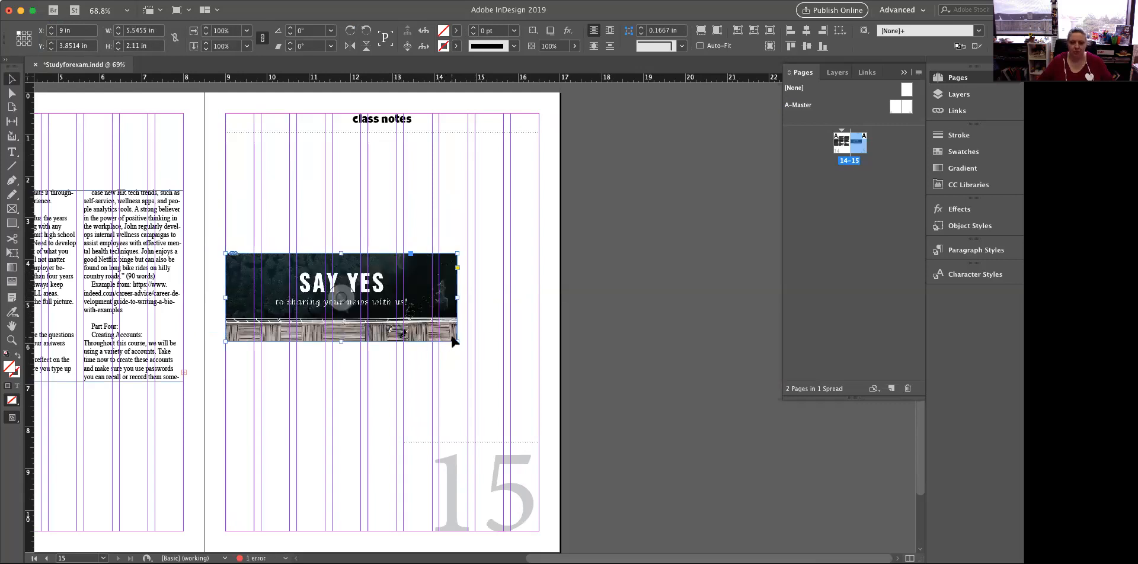
{"action": "left_click_drag", "start_coordinate": [457, 343], "coordinate": [504, 373]}
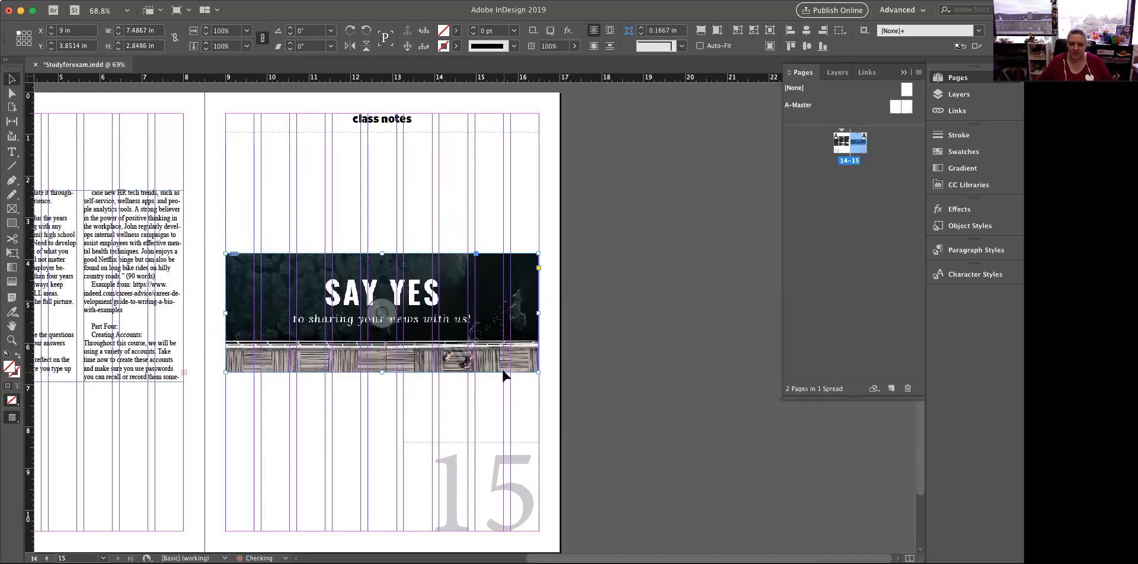
{"action": "left_click", "coordinate": [383, 314]}
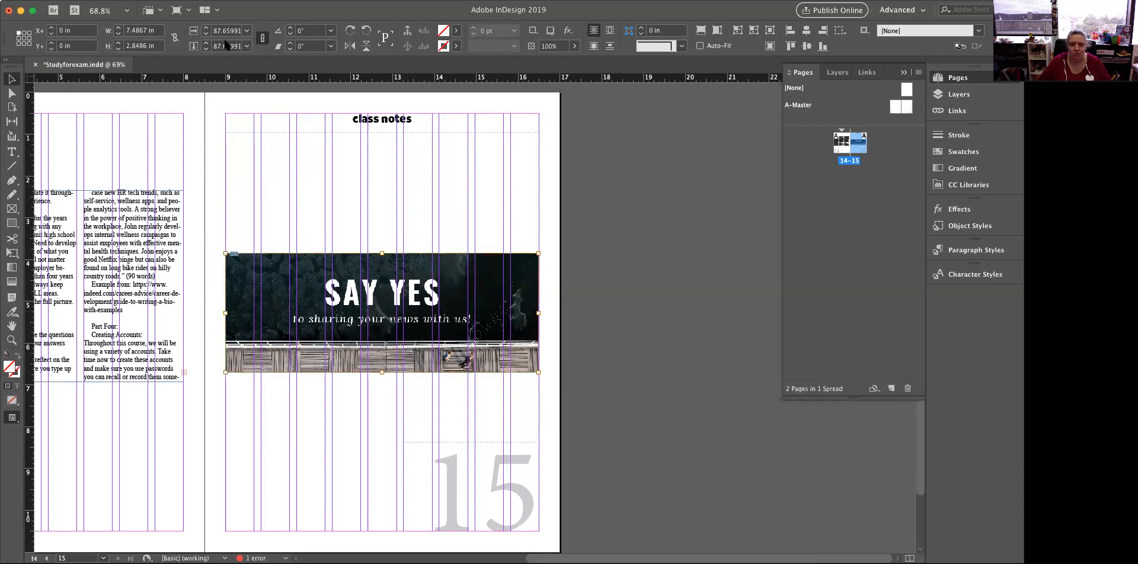
{"action": "left_click", "coordinate": [320, 218]}
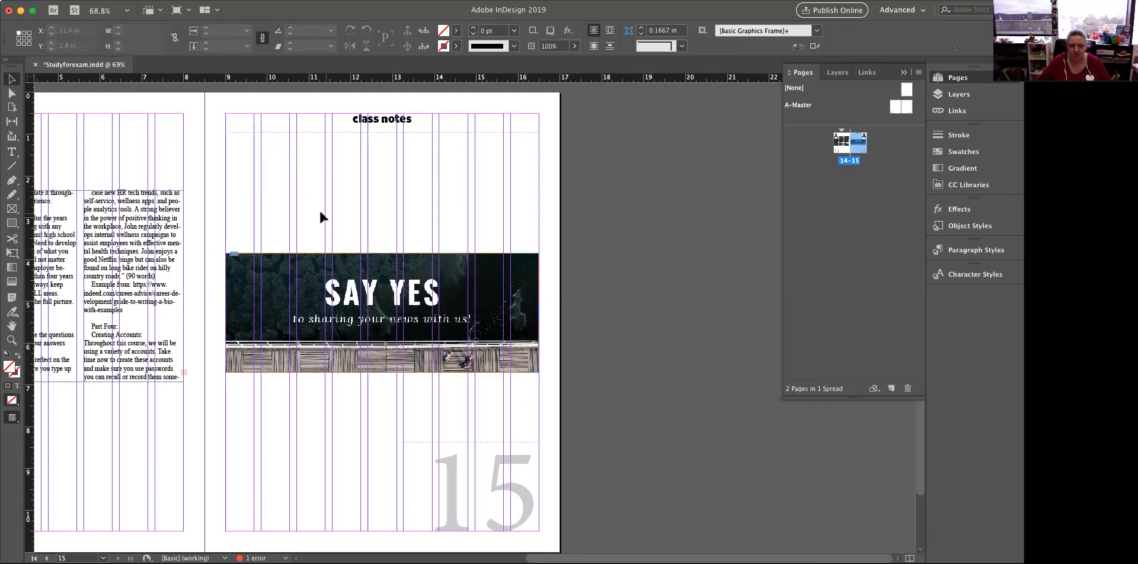
{"action": "left_click", "coordinate": [324, 321]}
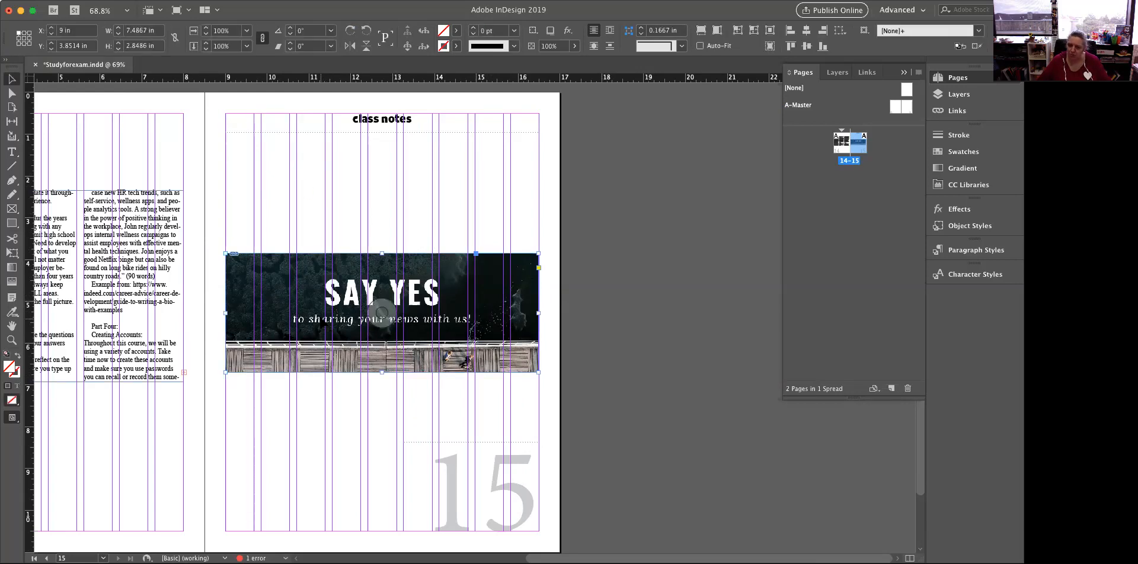
Narrow the image frame from its inner side to about 5.78 in, fit the content to the frame and check the image's scale percentages
{"action": "left_click_drag", "start_coordinate": [225, 314], "coordinate": [296, 317]}
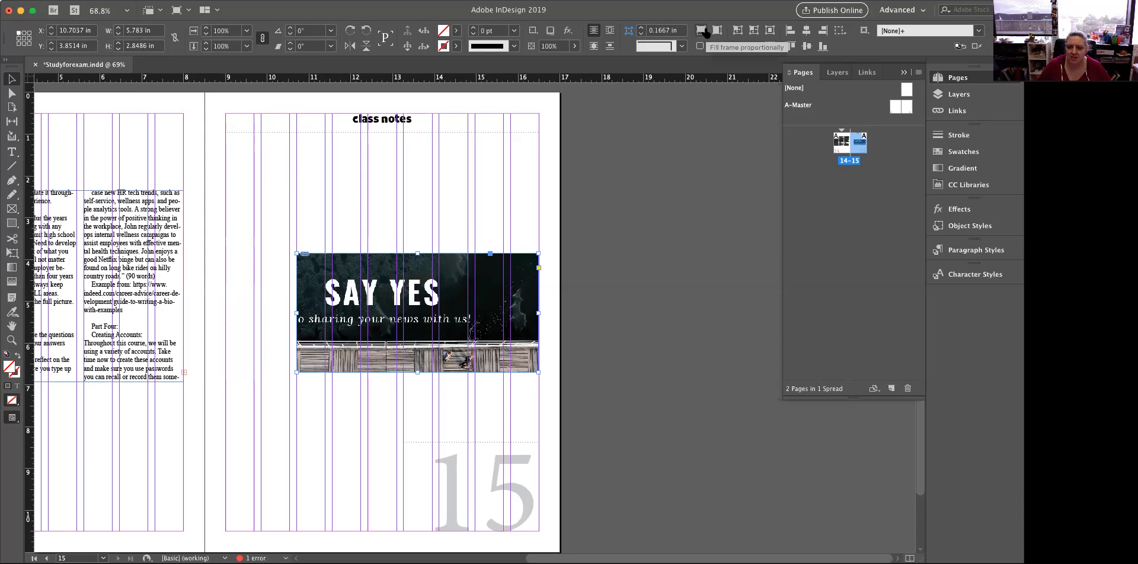
{"action": "left_click", "coordinate": [737, 30]}
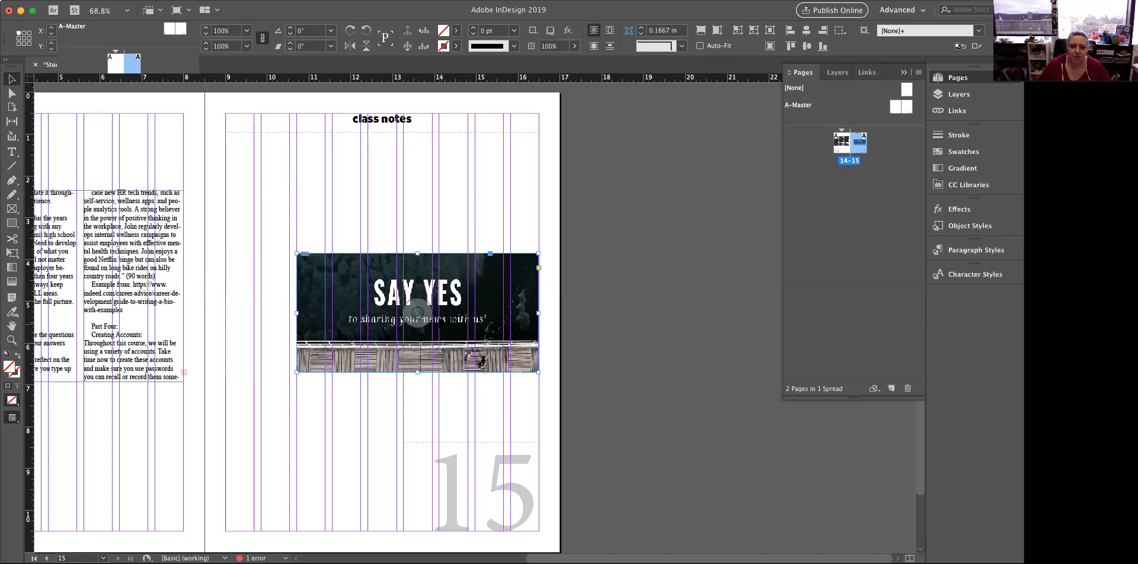
{"action": "left_click", "coordinate": [418, 313]}
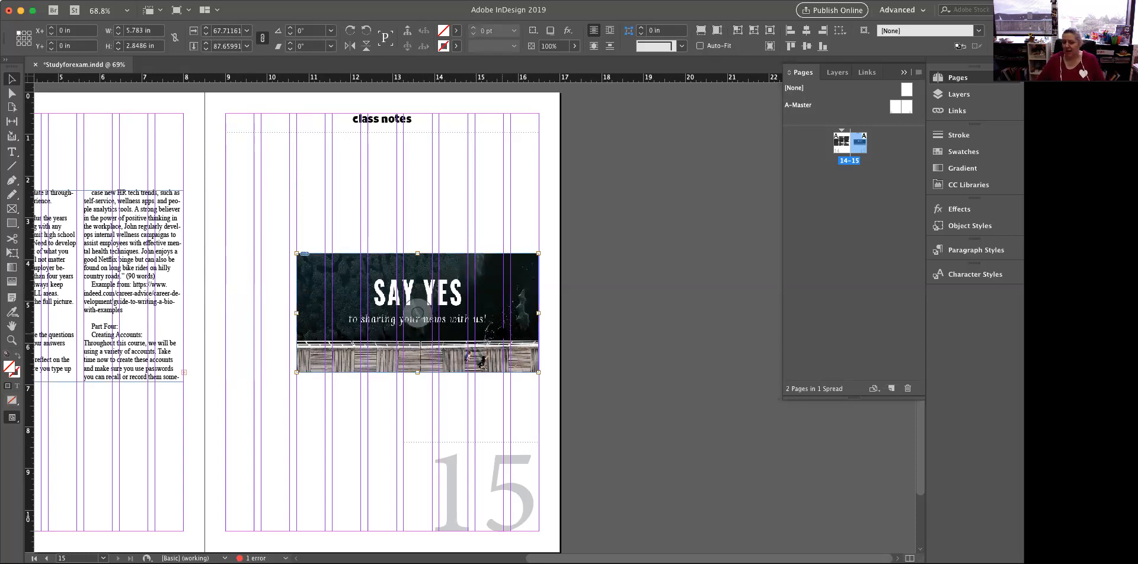
{"action": "left_click", "coordinate": [554, 285]}
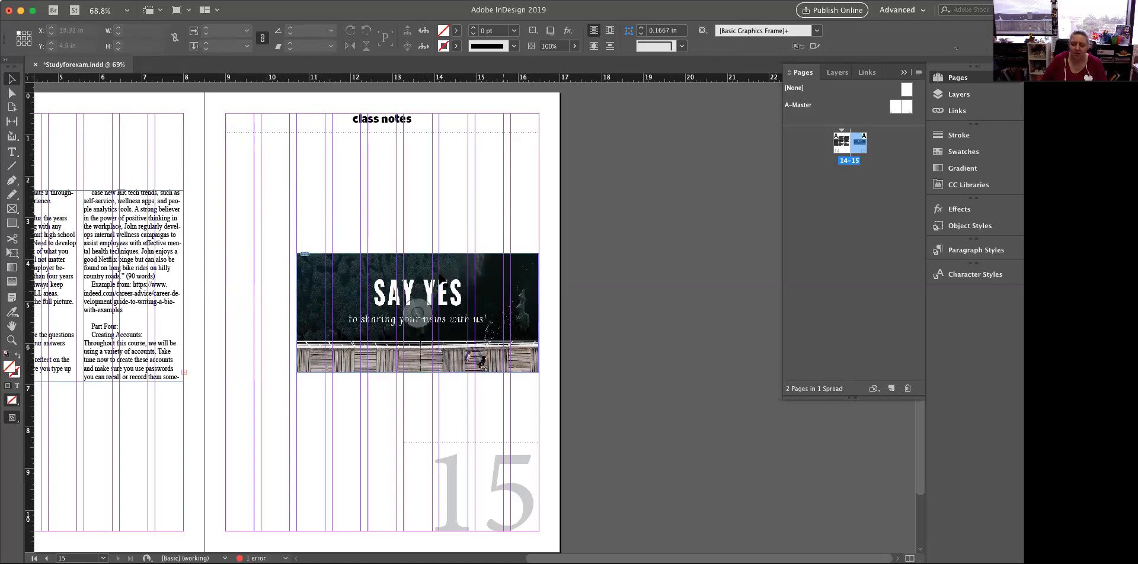
{"action": "left_click", "coordinate": [418, 319]}
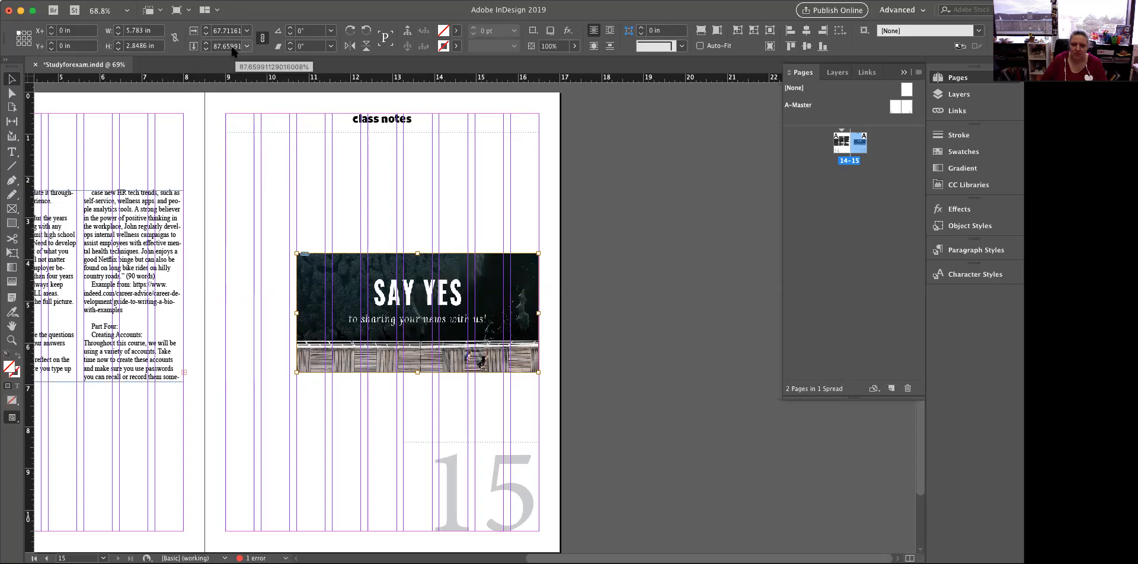
{"action": "left_click", "coordinate": [476, 203]}
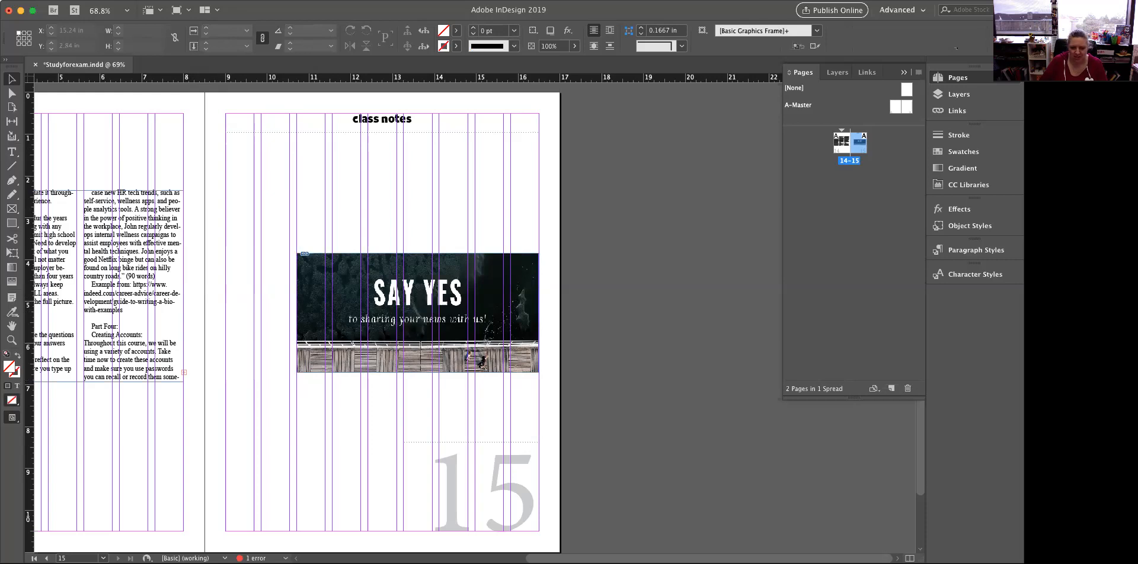
Return to page 14 of the spread
{"action": "scroll", "coordinate": [415, 320], "scroll_direction": "left", "scroll_amount": 5}
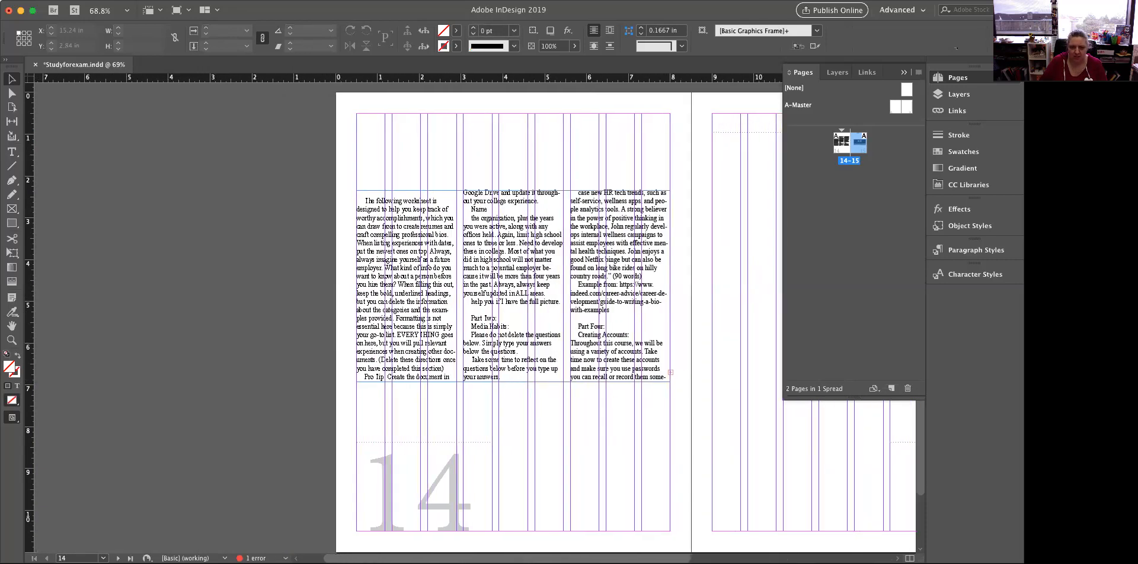
{"action": "scroll", "coordinate": [414, 320], "scroll_direction": "left", "scroll_amount": 4}
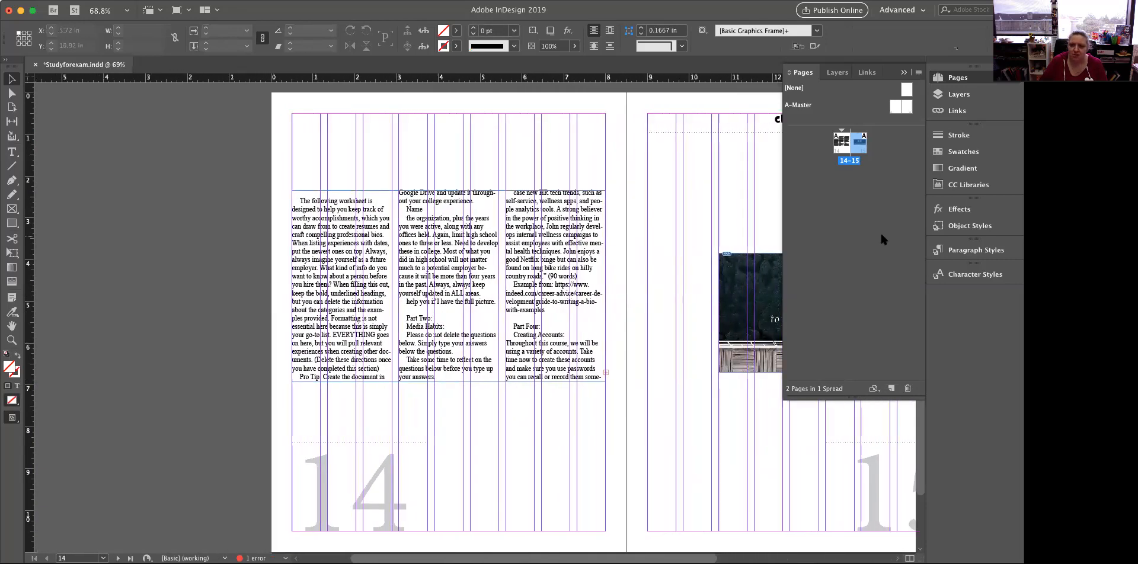
{"action": "double_click", "coordinate": [841, 145]}
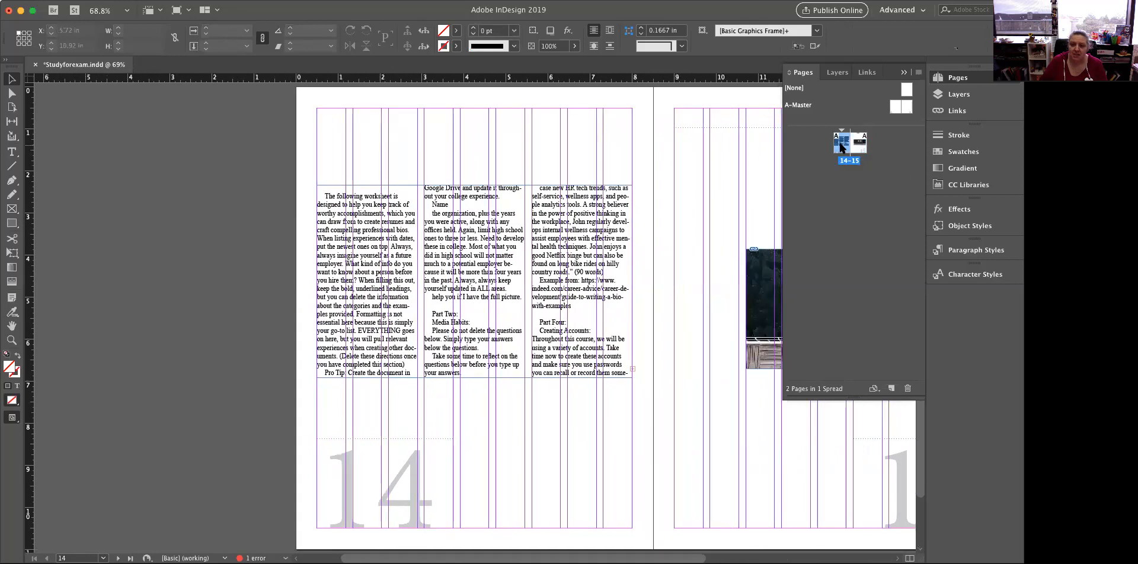